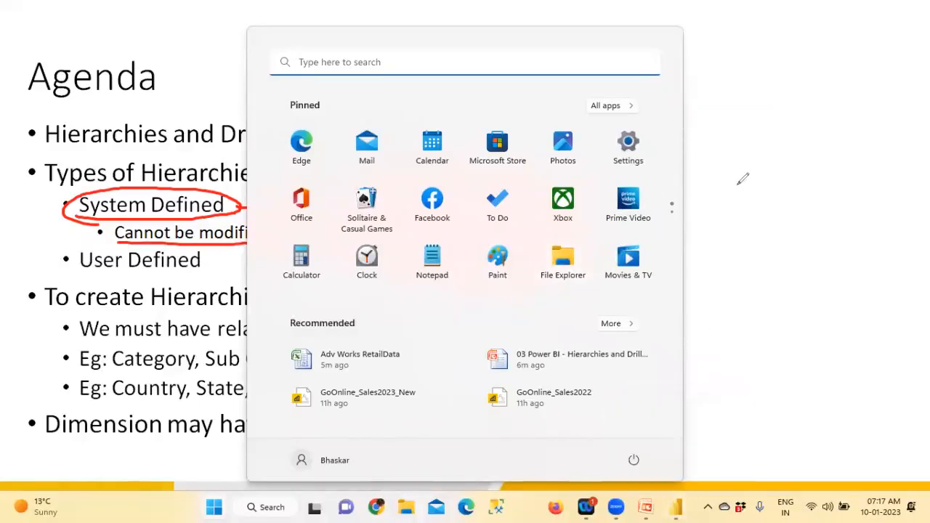
Step: Clear the ink annotations from the Agenda slide and switch to Power BI Desktop
{"action": "left_click", "coordinate": [706, 112]}
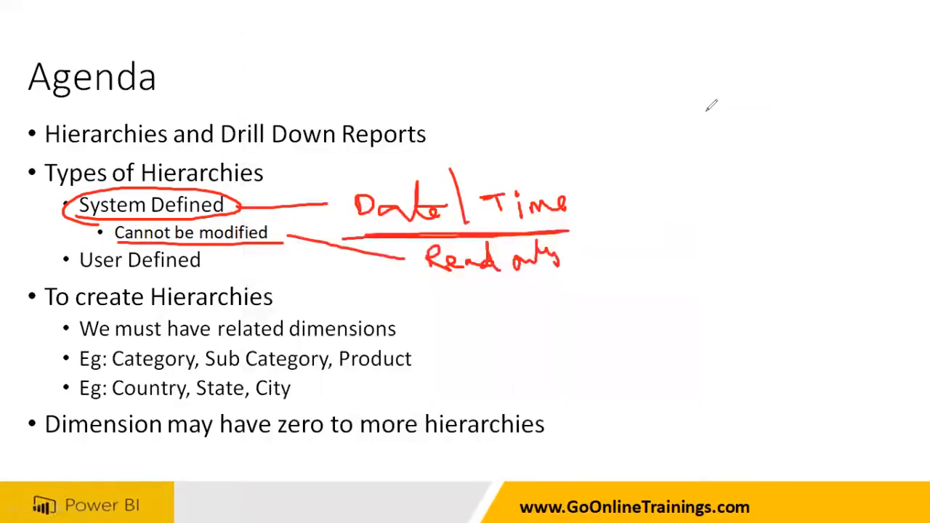
{"action": "key", "text": "e"}
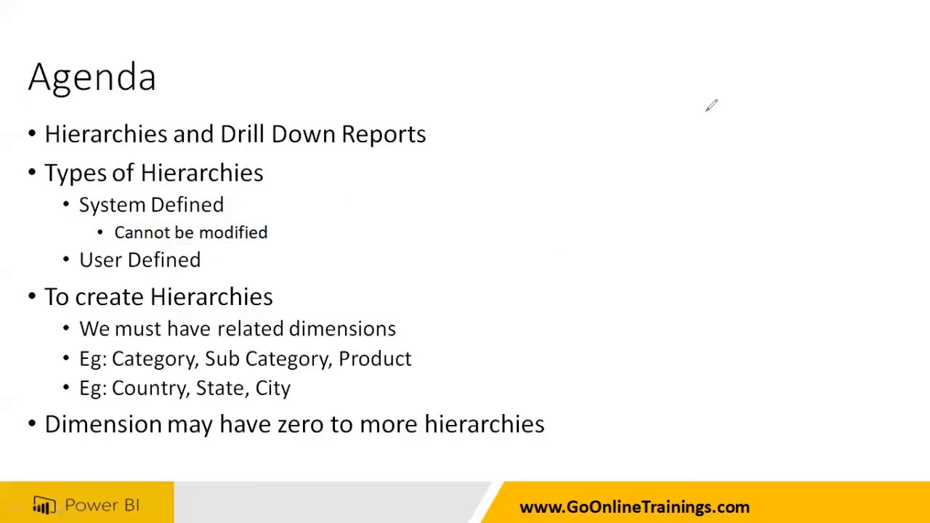
{"action": "key", "text": "super"}
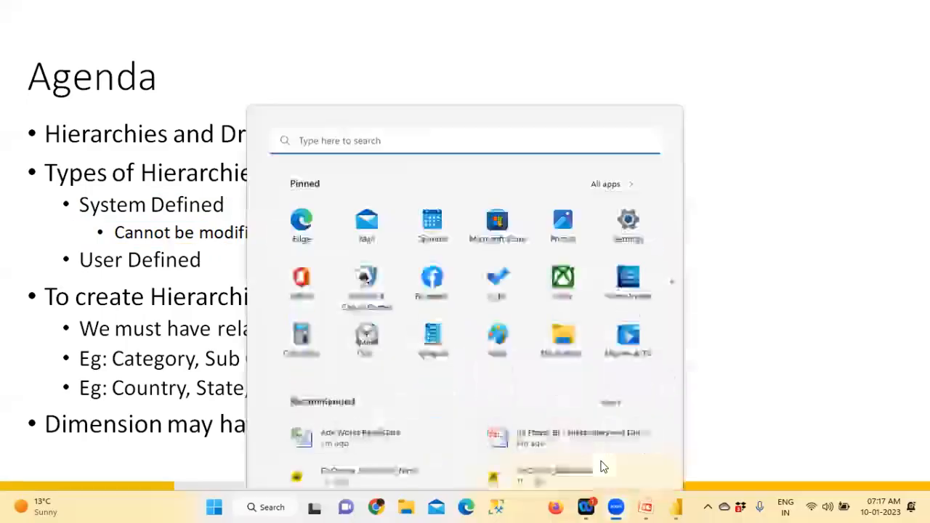
{"action": "left_click", "coordinate": [675, 507]}
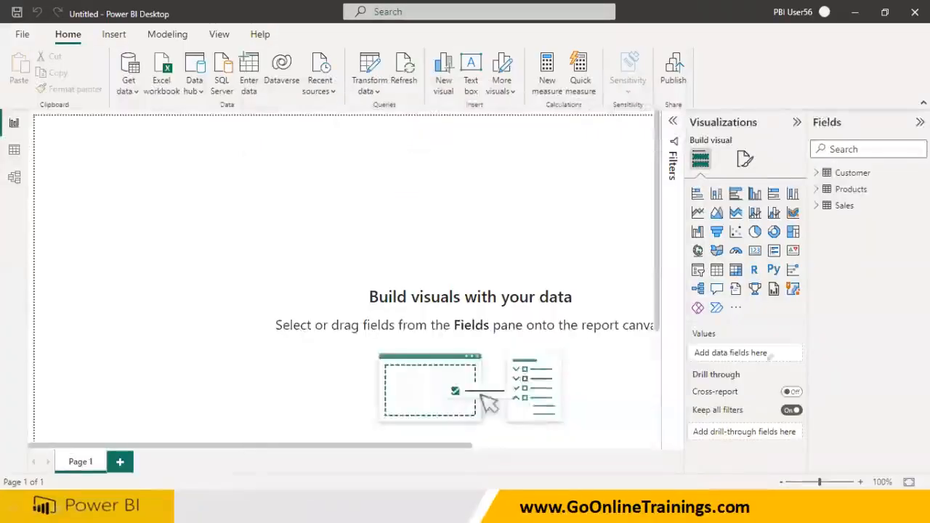
Step: Expand the Sales table's DueDate field down to the levels of its Date Hierarchy
{"action": "left_click", "coordinate": [817, 208]}
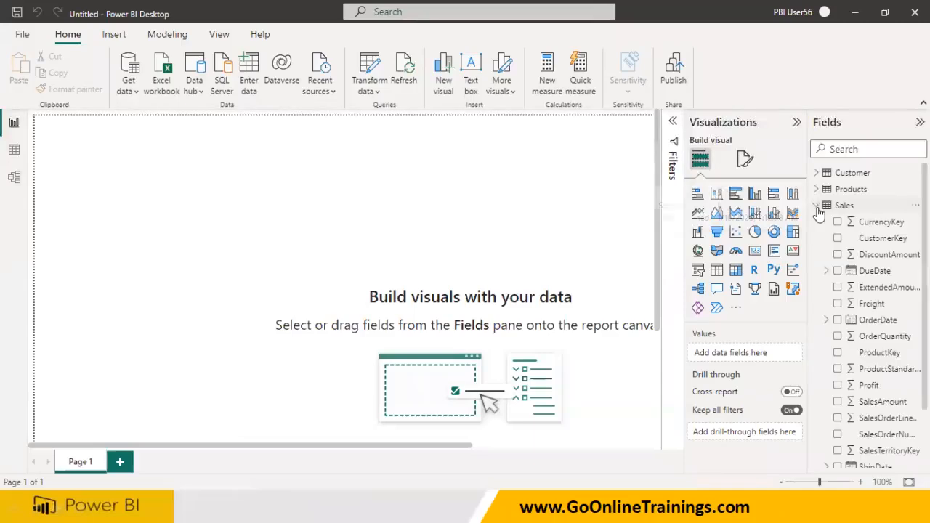
{"action": "left_click", "coordinate": [827, 272]}
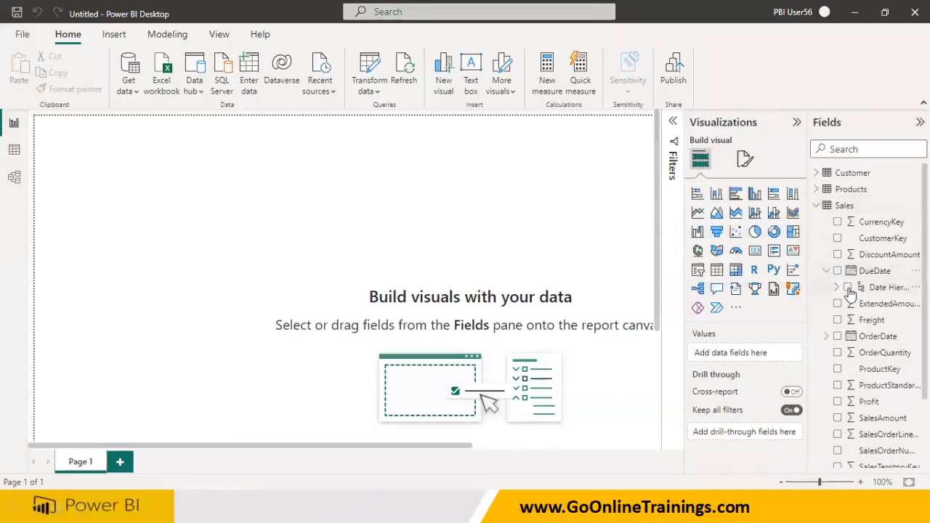
{"action": "left_click", "coordinate": [838, 288]}
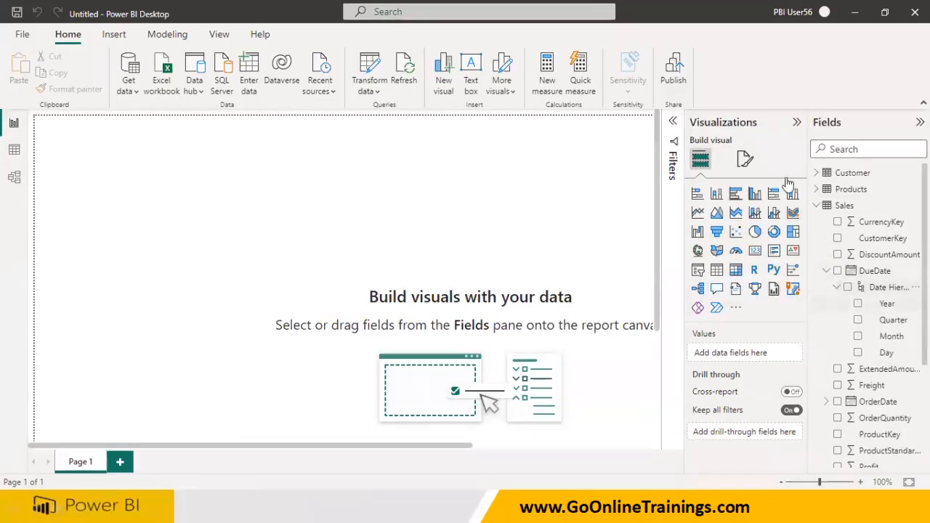
{"action": "mouse_move", "coordinate": [900, 298]}
{"action": "left_mouse_down"}
{"action": "mouse_move", "coordinate": [876, 298]}
{"action": "mouse_move", "coordinate": [893, 314]}
{"action": "mouse_move", "coordinate": [878, 314]}
{"action": "mouse_move", "coordinate": [878, 354]}
{"action": "left_mouse_up"}
{"action": "mouse_move", "coordinate": [904, 280]}
{"action": "left_mouse_down"}
{"action": "mouse_move", "coordinate": [849, 336]}
{"action": "mouse_move", "coordinate": [901, 362]}
{"action": "mouse_move", "coordinate": [911, 290]}
{"action": "mouse_move", "coordinate": [859, 310]}
{"action": "mouse_move", "coordinate": [730, 327]}
{"action": "mouse_move", "coordinate": [660, 354]}
{"action": "mouse_move", "coordinate": [704, 320]}
{"action": "mouse_move", "coordinate": [725, 333]}
{"action": "mouse_move", "coordinate": [743, 320]}
{"action": "mouse_move", "coordinate": [765, 331]}
{"action": "left_mouse_up"}
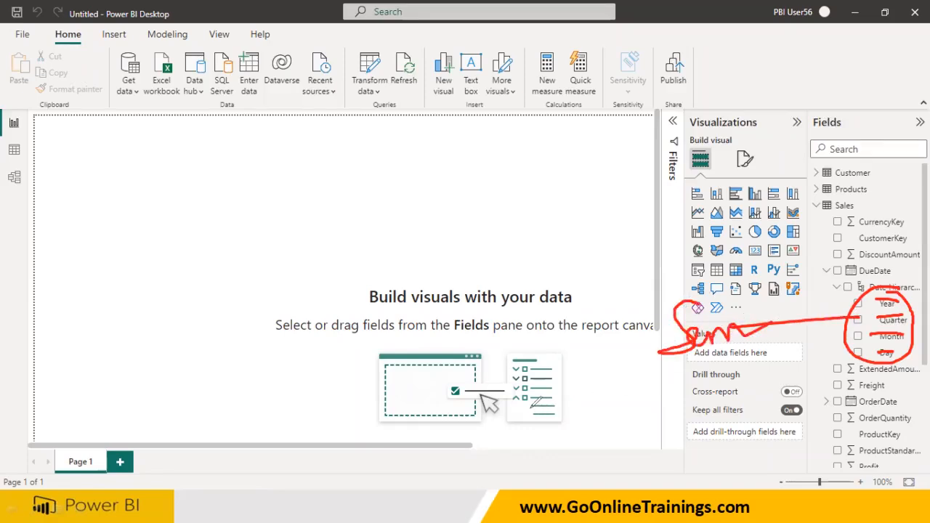
{"action": "mouse_move", "coordinate": [663, 366]}
{"action": "left_mouse_down"}
{"action": "mouse_move", "coordinate": [675, 392]}
{"action": "mouse_move", "coordinate": [717, 362]}
{"action": "mouse_move", "coordinate": [756, 379]}
{"action": "mouse_move", "coordinate": [704, 415]}
{"action": "left_mouse_up"}
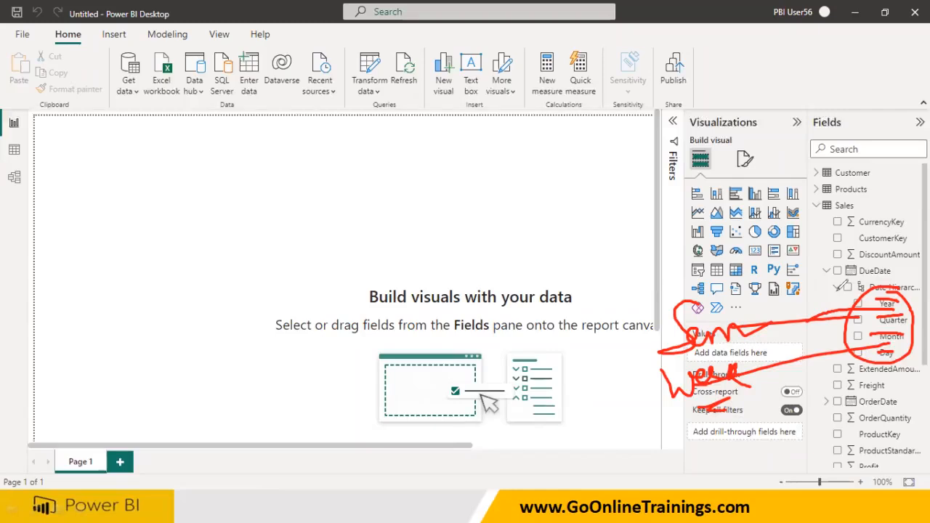
{"action": "left_click_drag", "start_coordinate": [629, 256], "coordinate": [617, 392]}
{"action": "mouse_move", "coordinate": [495, 313]}
{"action": "left_mouse_down"}
{"action": "mouse_move", "coordinate": [578, 341]}
{"action": "mouse_move", "coordinate": [553, 367]}
{"action": "left_mouse_up"}
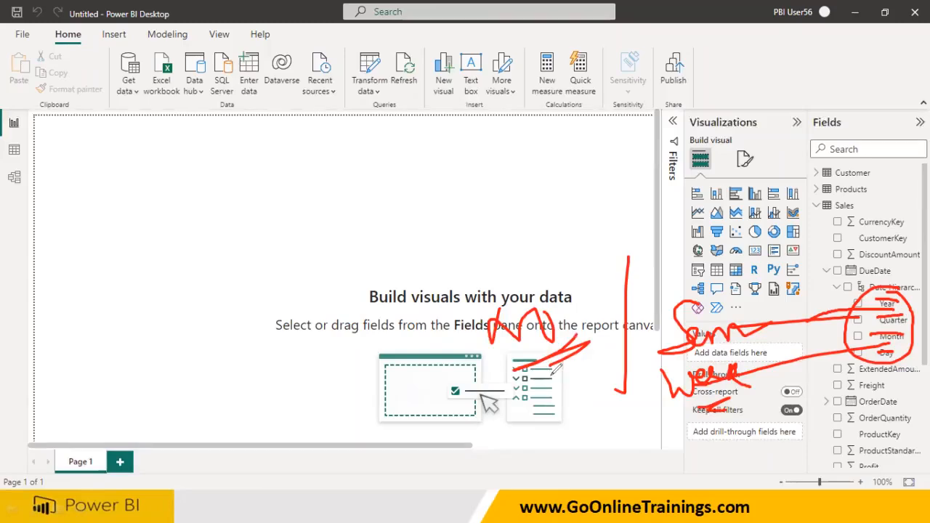
{"action": "mouse_move", "coordinate": [404, 169]}
{"action": "left_mouse_down"}
{"action": "mouse_move", "coordinate": [402, 207]}
{"action": "mouse_move", "coordinate": [417, 206]}
{"action": "mouse_move", "coordinate": [403, 207]}
{"action": "left_mouse_up"}
{"action": "left_click_drag", "start_coordinate": [433, 193], "coordinate": [435, 205]}
{"action": "mouse_move", "coordinate": [429, 177]}
{"action": "left_mouse_down"}
{"action": "mouse_move", "coordinate": [454, 187]}
{"action": "mouse_move", "coordinate": [480, 171]}
{"action": "left_mouse_up"}
{"action": "mouse_move", "coordinate": [373, 227]}
{"action": "left_mouse_down"}
{"action": "mouse_move", "coordinate": [500, 206]}
{"action": "mouse_move", "coordinate": [351, 226]}
{"action": "left_mouse_up"}
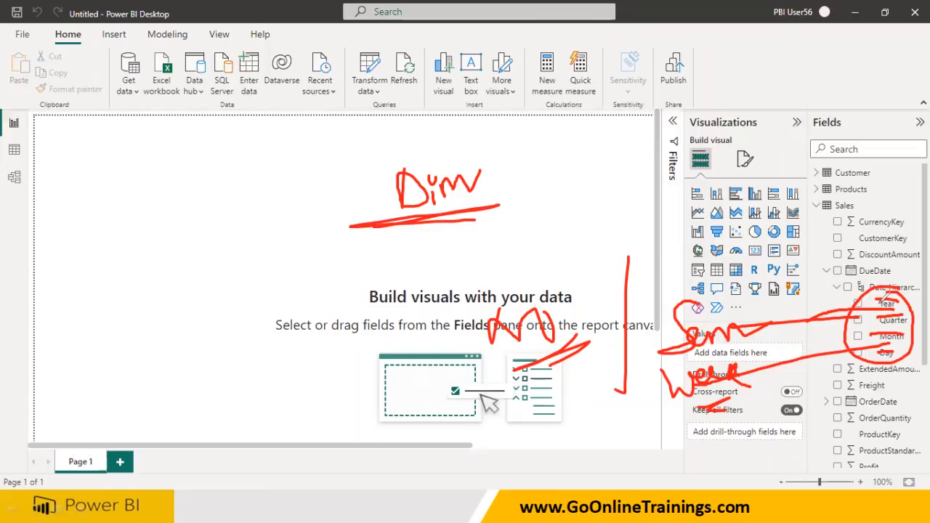
{"action": "mouse_move", "coordinate": [864, 272]}
{"action": "left_mouse_down"}
{"action": "mouse_move", "coordinate": [905, 275]}
{"action": "mouse_move", "coordinate": [876, 274]}
{"action": "left_mouse_up"}
{"action": "mouse_move", "coordinate": [472, 220]}
{"action": "left_mouse_down"}
{"action": "mouse_move", "coordinate": [536, 248]}
{"action": "mouse_move", "coordinate": [536, 278]}
{"action": "left_mouse_up"}
{"action": "mouse_move", "coordinate": [562, 238]}
{"action": "left_mouse_down"}
{"action": "mouse_move", "coordinate": [557, 251]}
{"action": "mouse_move", "coordinate": [566, 234]}
{"action": "mouse_move", "coordinate": [600, 244]}
{"action": "mouse_move", "coordinate": [696, 205]}
{"action": "mouse_move", "coordinate": [705, 220]}
{"action": "left_mouse_up"}
{"action": "left_click_drag", "start_coordinate": [653, 245], "coordinate": [681, 234]}
{"action": "left_click_drag", "start_coordinate": [657, 251], "coordinate": [676, 242]}
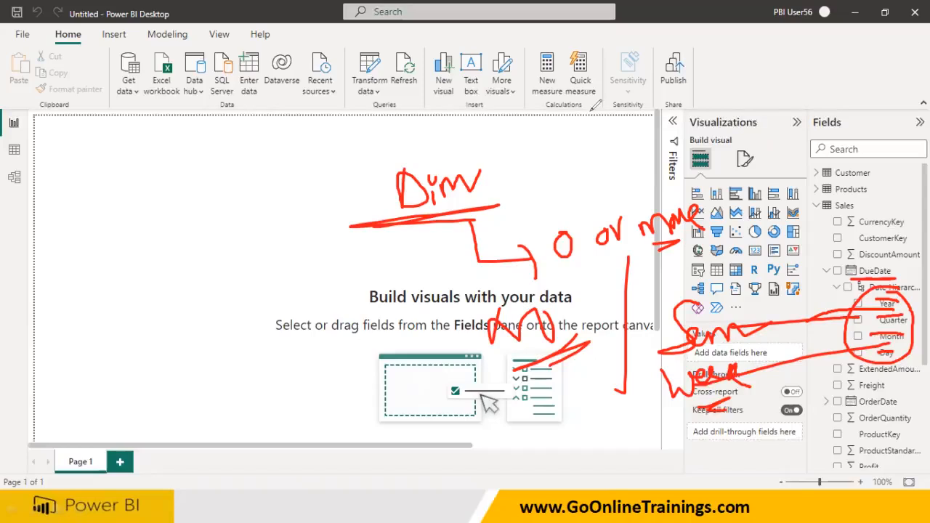
{"action": "key", "text": "e"}
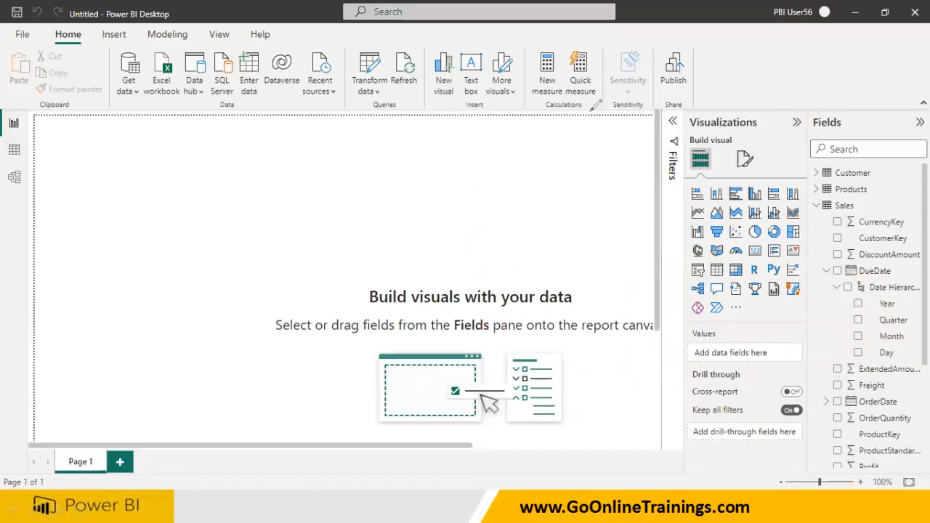
Step: Collapse the Sales table and list the Products table's fields in a wider Fields pane
{"action": "right_click", "coordinate": [894, 291]}
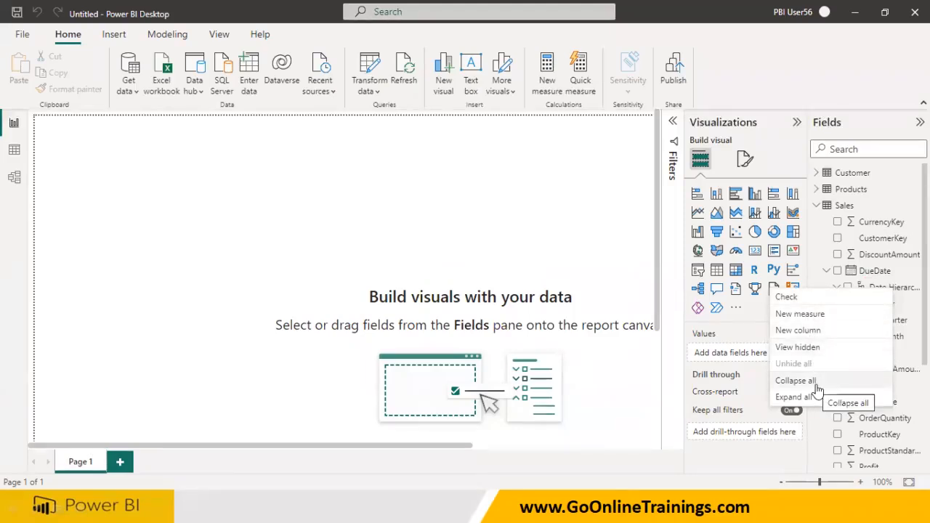
{"action": "left_click", "coordinate": [819, 210]}
{"action": "left_click", "coordinate": [847, 189]}
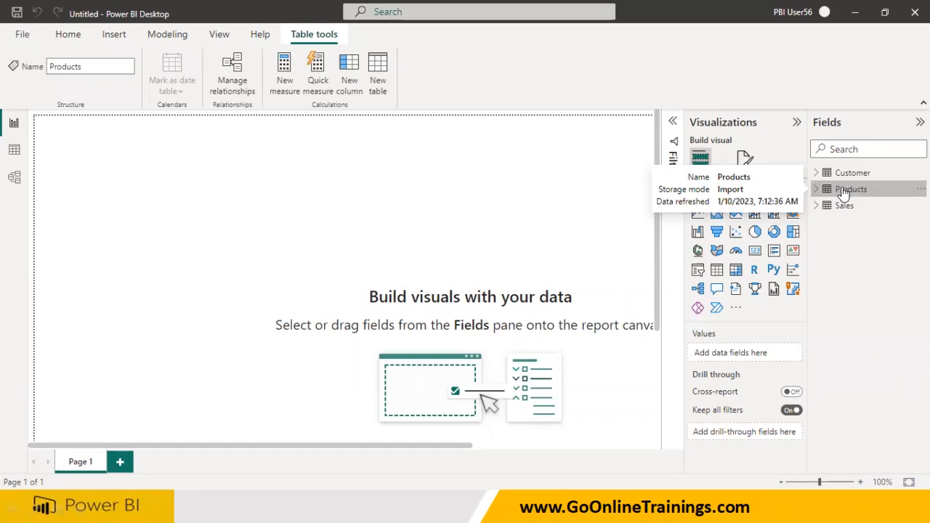
{"action": "left_click", "coordinate": [818, 190]}
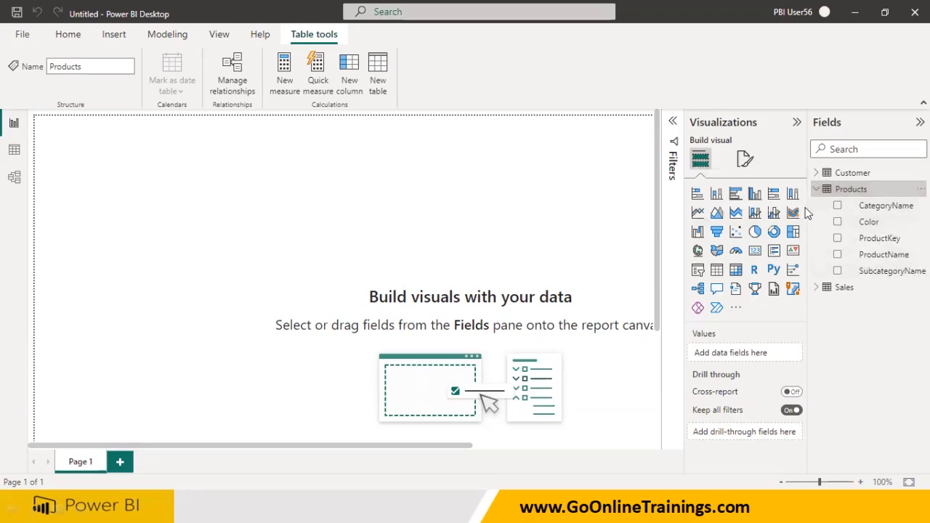
{"action": "left_click_drag", "start_coordinate": [805, 207], "coordinate": [725, 223]}
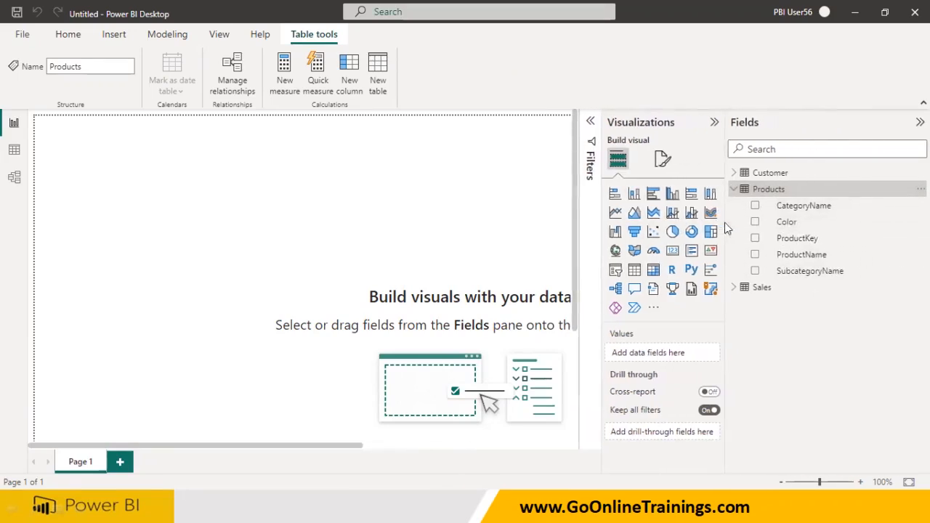
Step: Create a hierarchy from the CategoryName field in the Products table
{"action": "left_click", "coordinate": [809, 210]}
{"action": "right_click", "coordinate": [809, 210]}
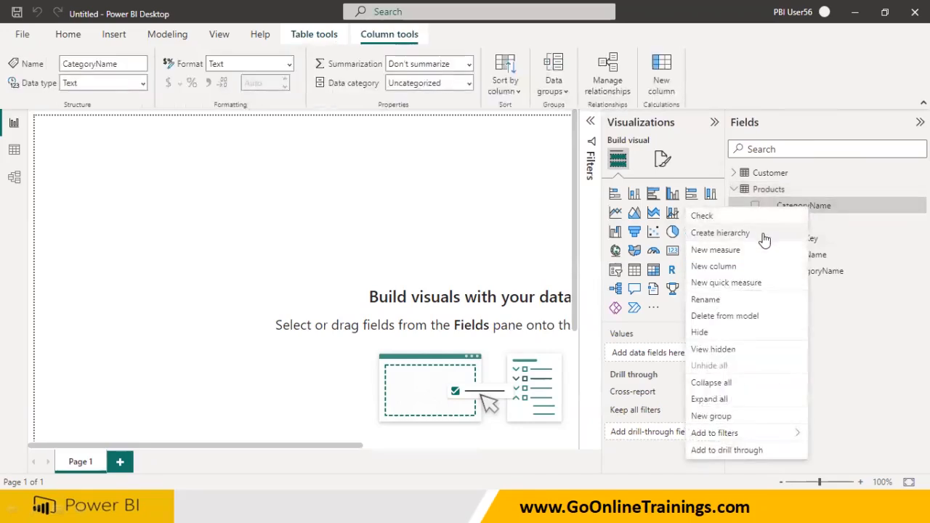
{"action": "key", "text": "Escape"}
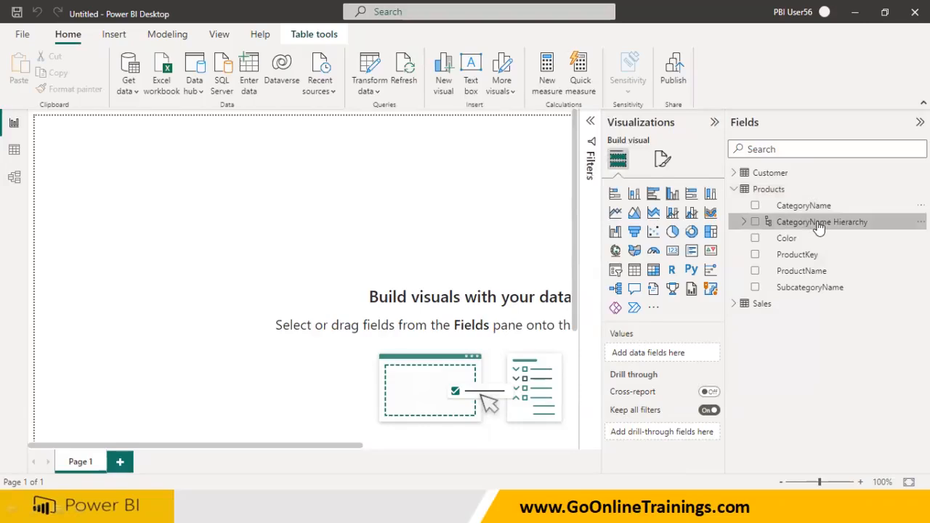
Step: Add the SubcategoryName field to the CategoryName Hierarchy
{"action": "left_click", "coordinate": [806, 288]}
{"action": "right_click", "coordinate": [809, 289]}
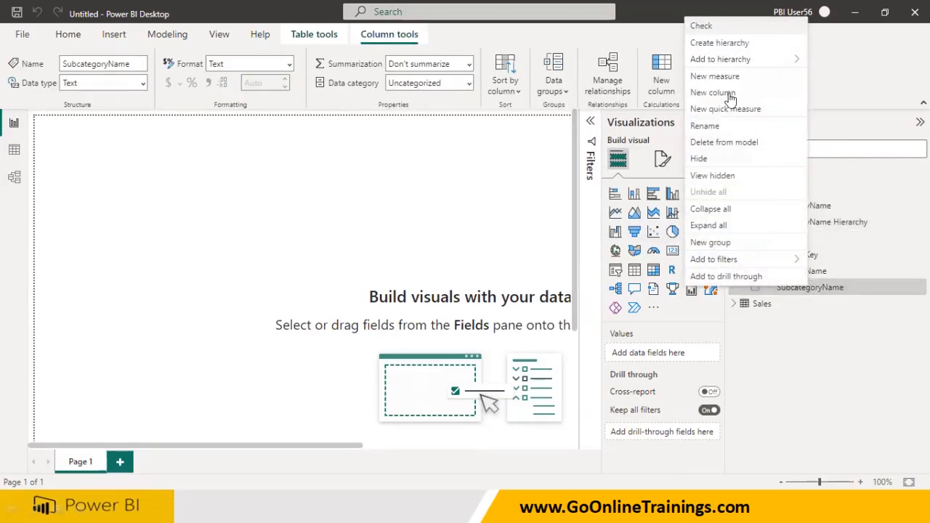
{"action": "mouse_move", "coordinate": [727, 61]}
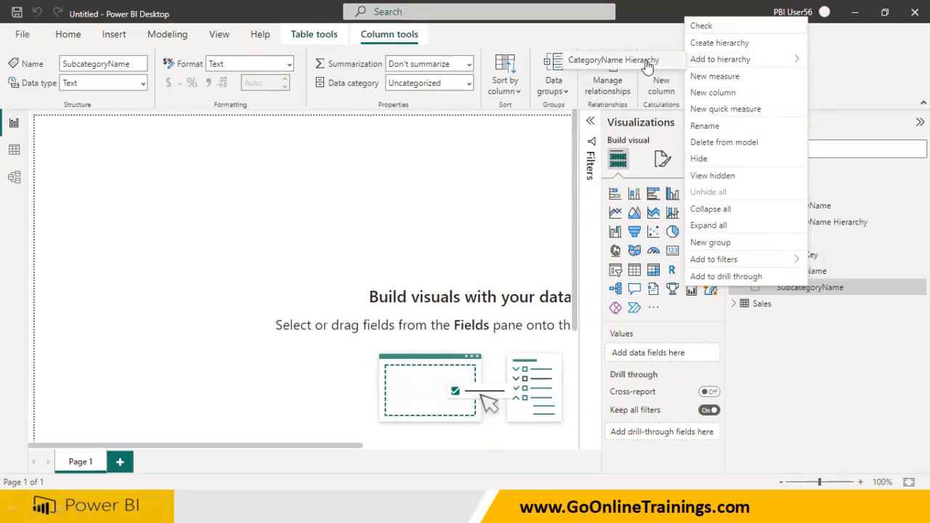
{"action": "left_click", "coordinate": [647, 62]}
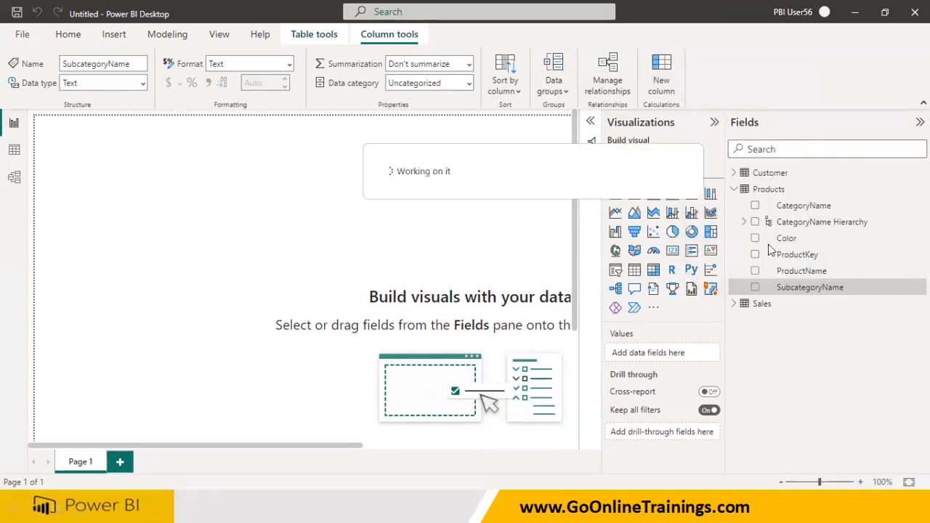
Step: Add the ProductName field to the CategoryName Hierarchy and expand the hierarchy to show its levels
{"action": "left_click", "coordinate": [788, 273]}
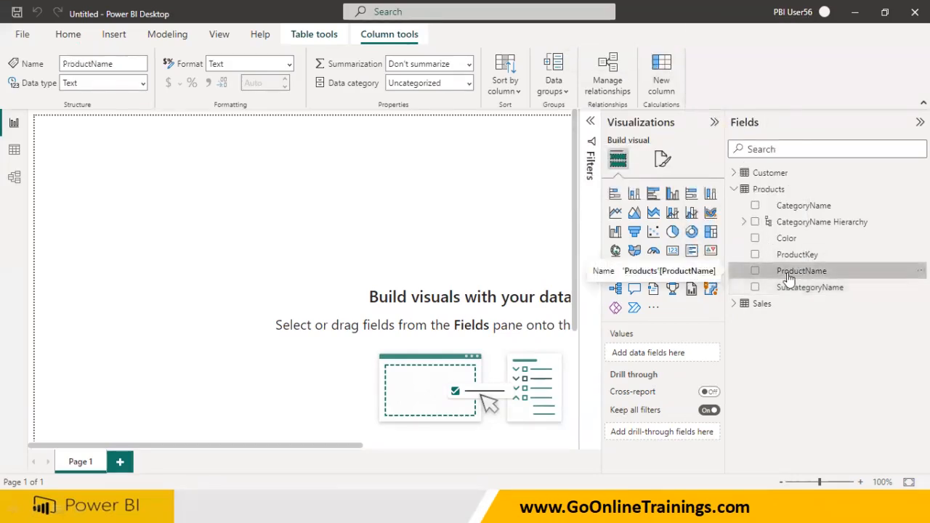
{"action": "right_click", "coordinate": [789, 277]}
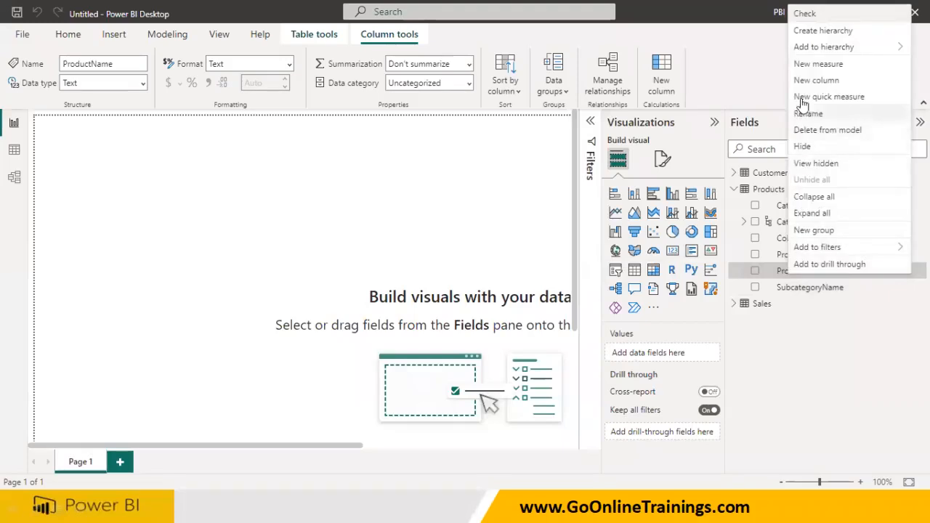
{"action": "mouse_move", "coordinate": [813, 52]}
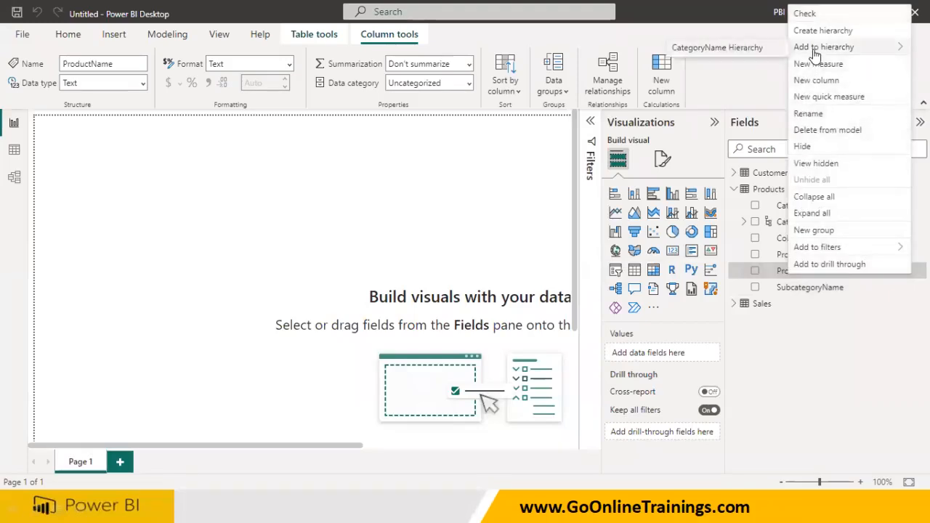
{"action": "left_click", "coordinate": [771, 54]}
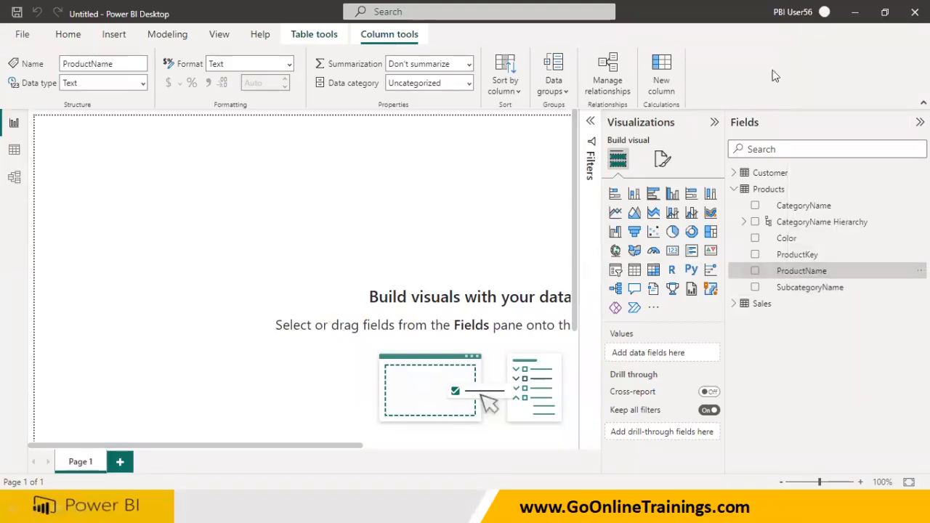
{"action": "left_click", "coordinate": [745, 222]}
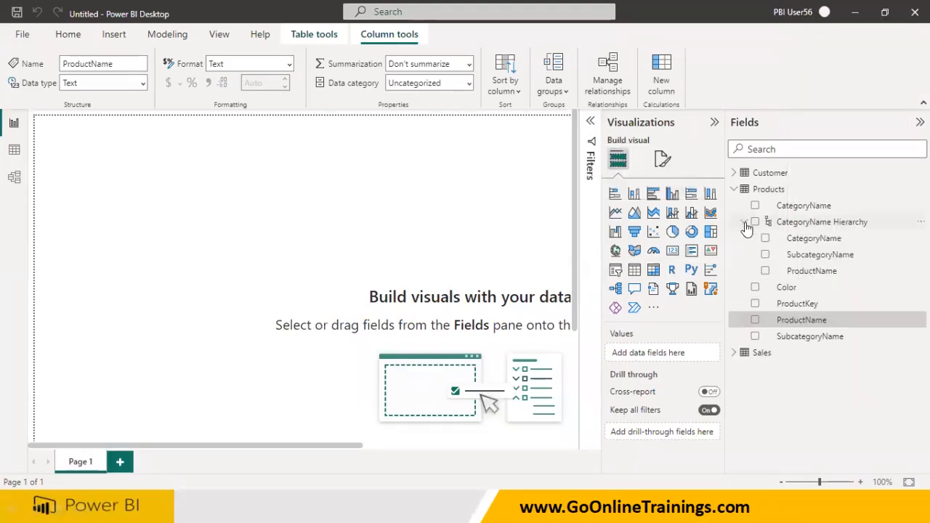
{"action": "right_click", "coordinate": [805, 227]}
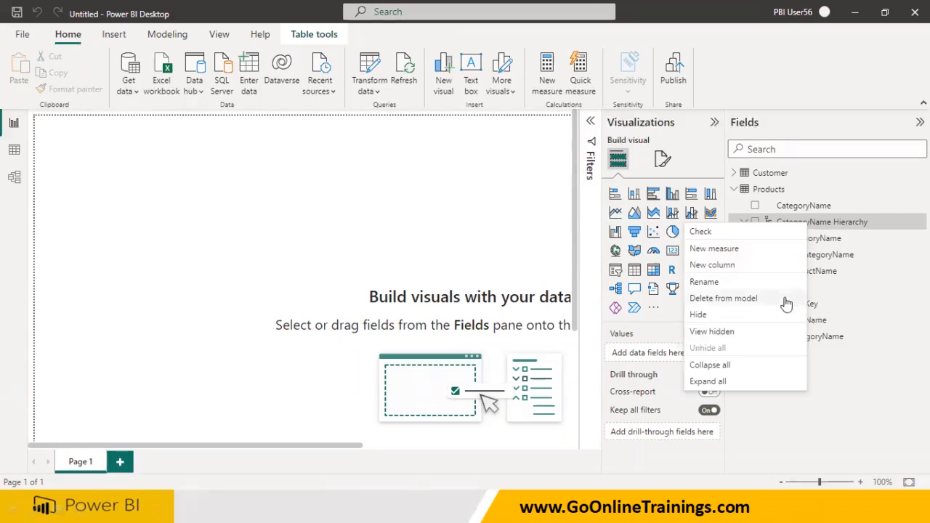
{"action": "left_click", "coordinate": [827, 257]}
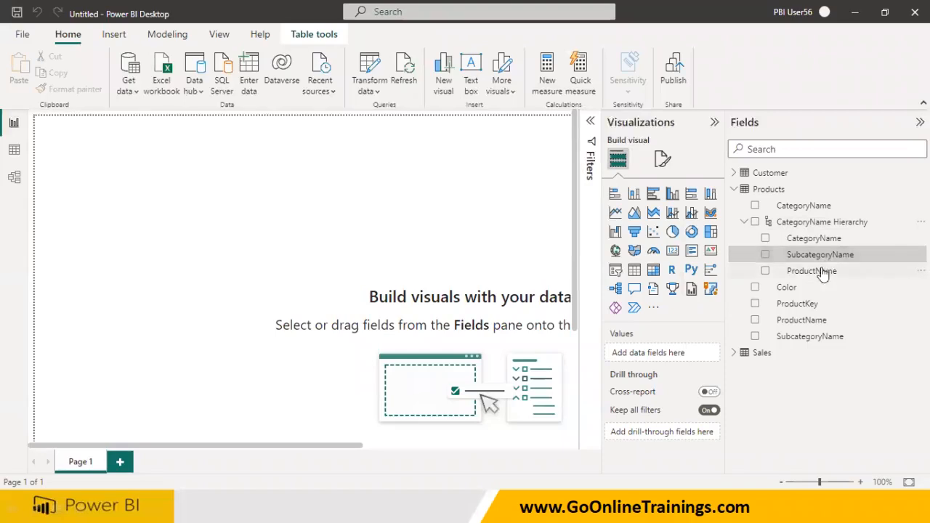
{"action": "left_click", "coordinate": [791, 290]}
{"action": "right_click", "coordinate": [791, 289]}
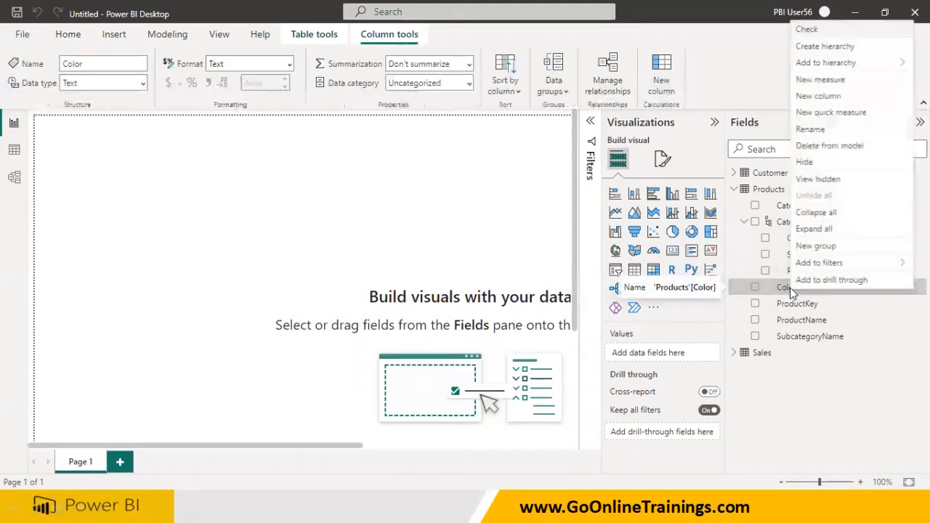
{"action": "mouse_move", "coordinate": [820, 67]}
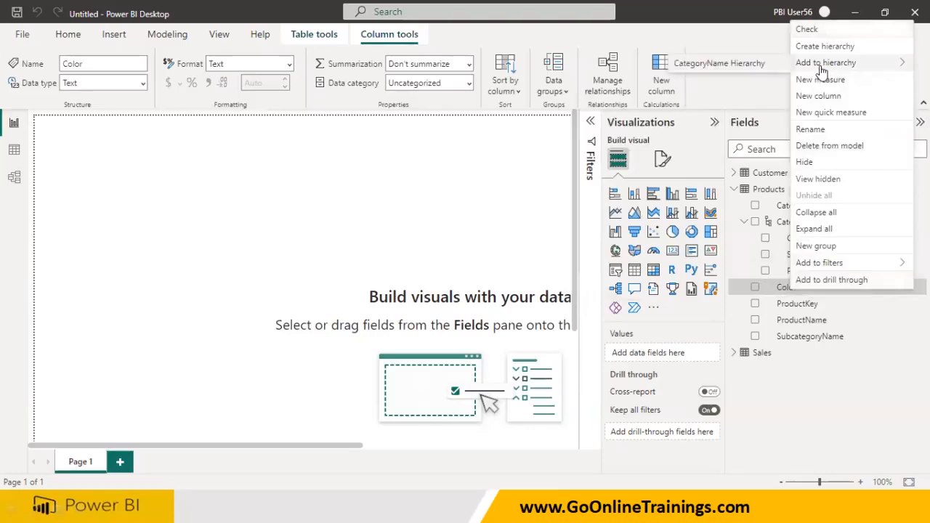
Step: Rename the CategoryName Hierarchy in the Products table to ProdHierarchy
{"action": "left_click", "coordinate": [785, 228]}
{"action": "right_click", "coordinate": [785, 226]}
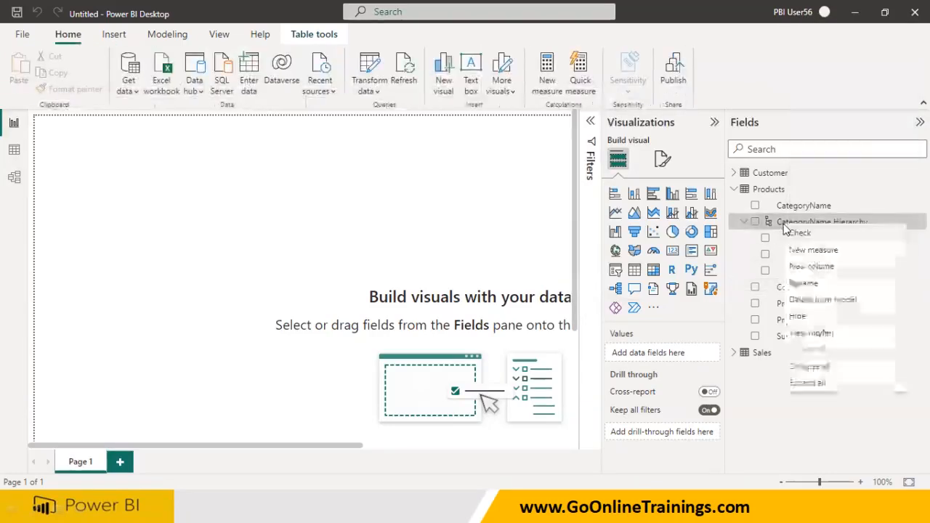
{"action": "left_click", "coordinate": [800, 283]}
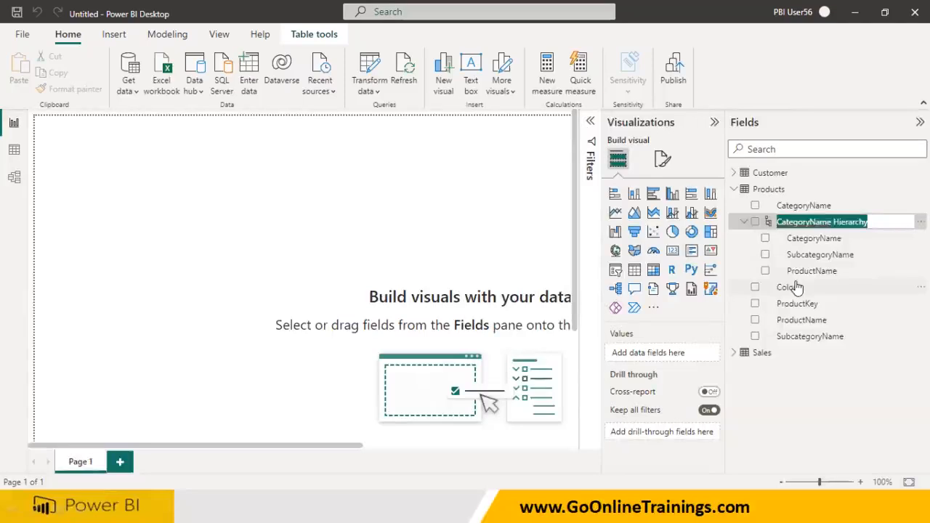
{"action": "key", "text": "Home"}
{"action": "key", "text": "Delete"}
{"action": "key", "text": "BackSpace"}
{"action": "key", "text": "BackSpace"}
{"action": "key", "text": "BackSpace"}
{"action": "key", "text": "BackSpace"}
{"action": "key", "text": "BackSpace"}
{"action": "key", "text": "BackSpace"}
{"action": "key", "text": "BackSpace"}
{"action": "key", "text": "BackSpace"}
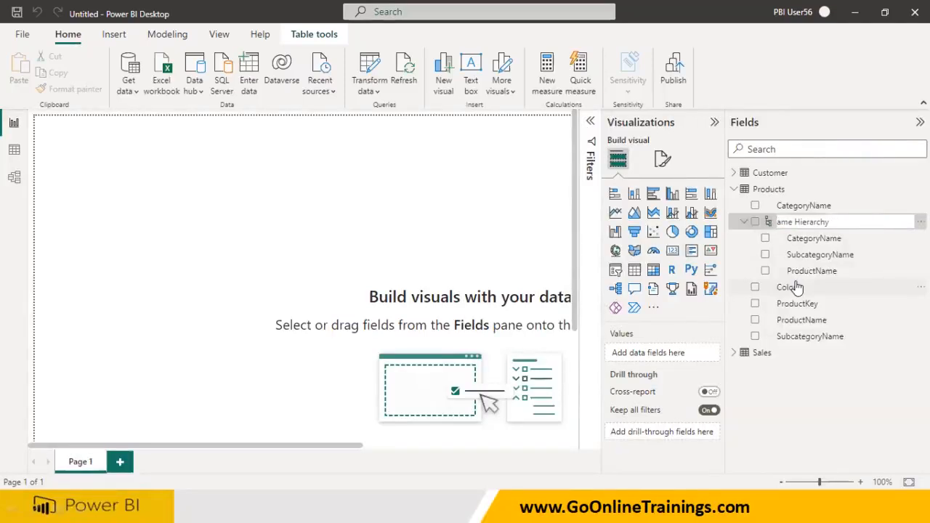
{"action": "type", "text": "Prod"}
{"action": "left_click", "coordinate": [867, 386]}
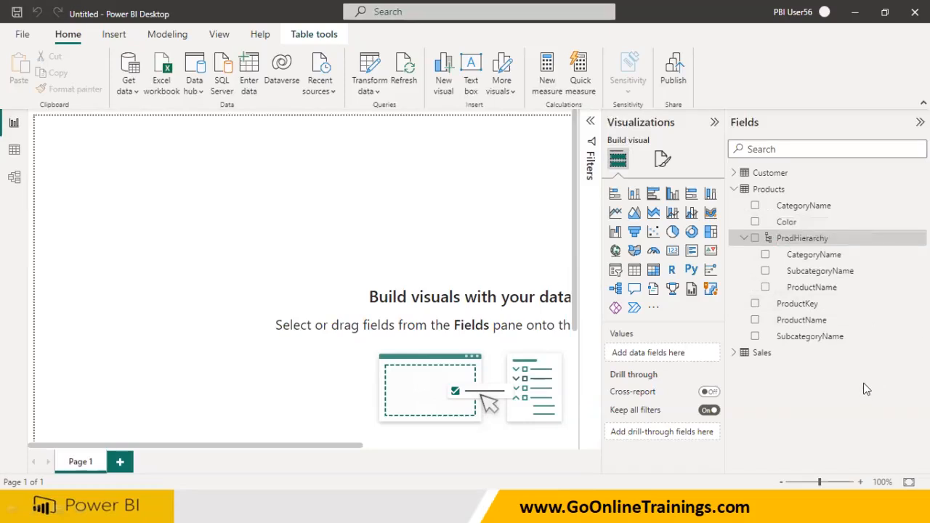
Step: Collapse ProdHierarchy and the Products table, and expand the Sales table to examine the DueDate Date Hierarchy levels
{"action": "left_click", "coordinate": [745, 239]}
{"action": "left_click", "coordinate": [735, 189]}
{"action": "left_click", "coordinate": [735, 205]}
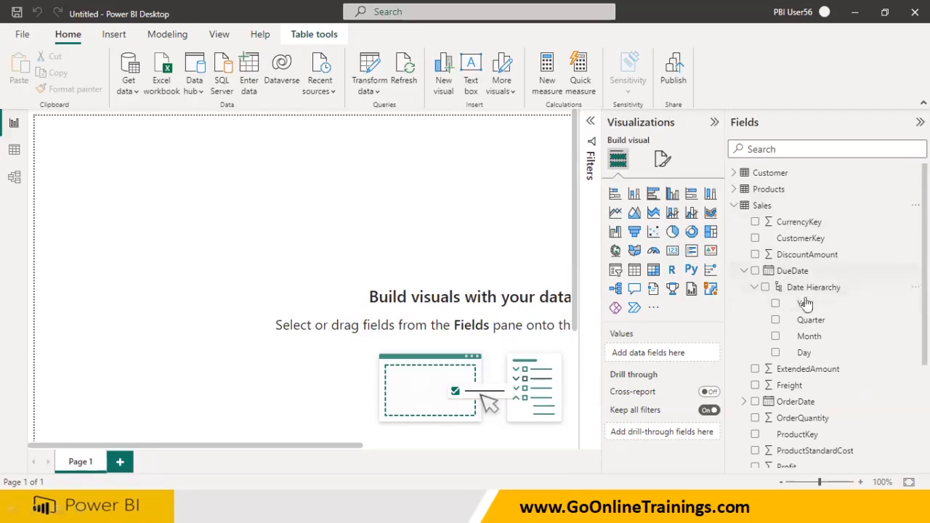
{"action": "scroll", "coordinate": [827, 386], "scroll_direction": "down", "scroll_amount": 2}
{"action": "scroll", "coordinate": [827, 386], "scroll_direction": "down", "scroll_amount": 3}
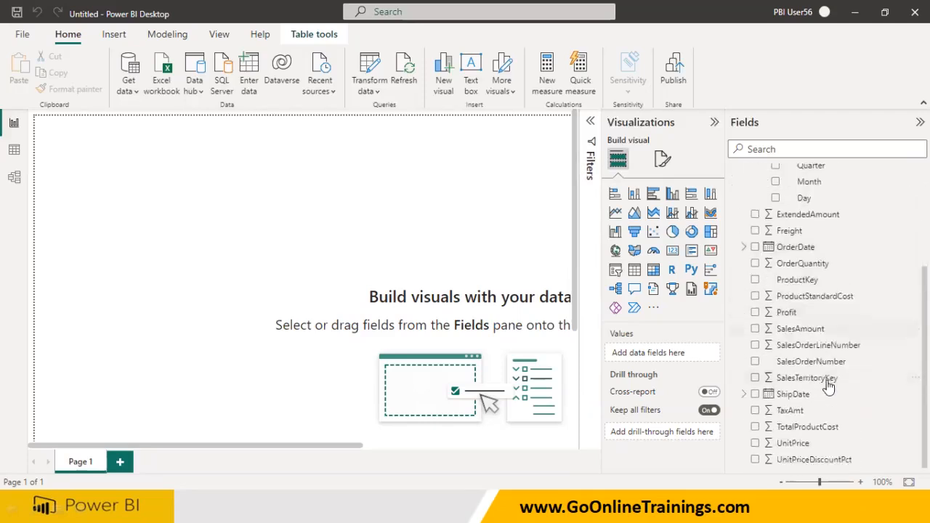
{"action": "scroll", "coordinate": [827, 383], "scroll_direction": "up", "scroll_amount": 5}
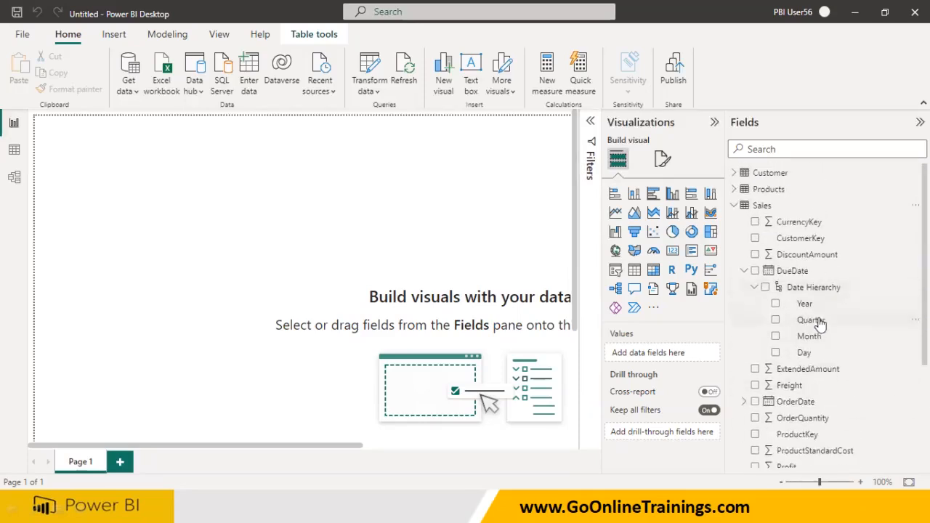
{"action": "mouse_move", "coordinate": [814, 306]}
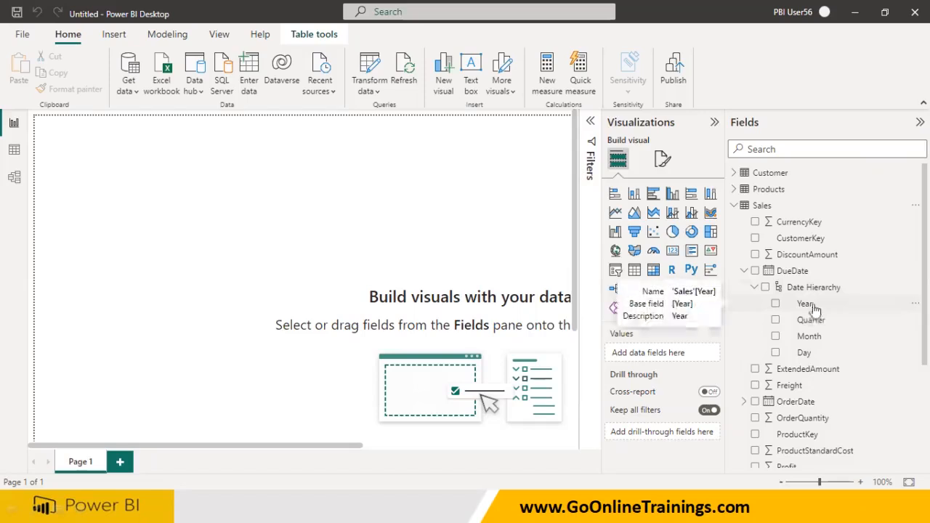
Step: Compare the hierarchy options offered for the CustomerKey field in Sales and the Color field in Products
{"action": "right_click", "coordinate": [801, 243]}
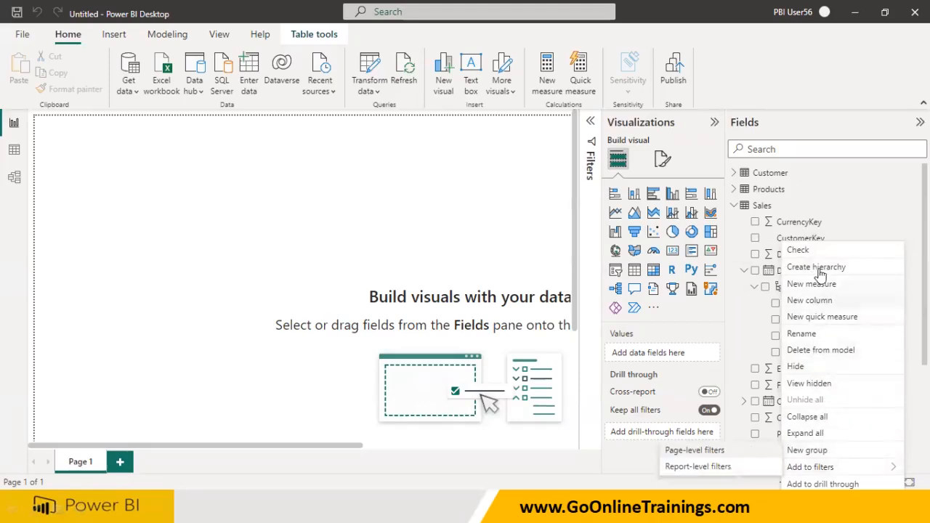
{"action": "left_click", "coordinate": [759, 205]}
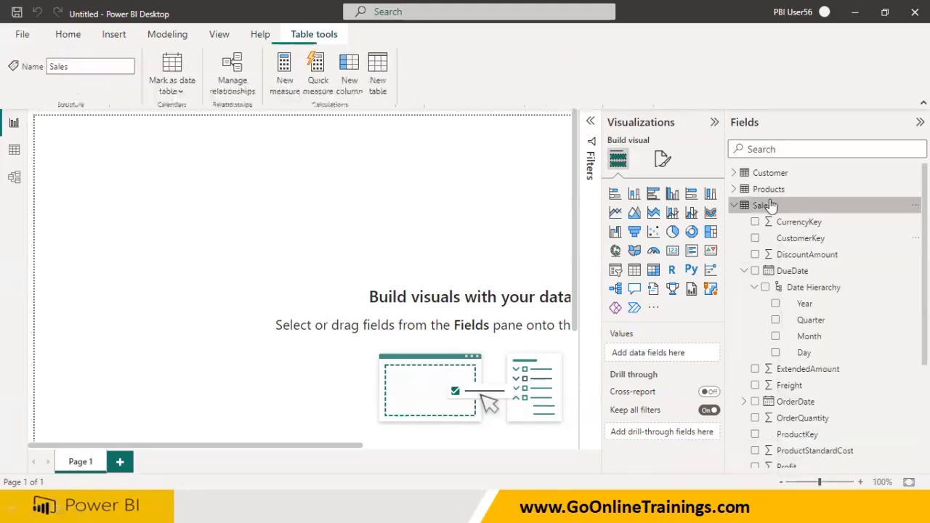
{"action": "left_click", "coordinate": [735, 190]}
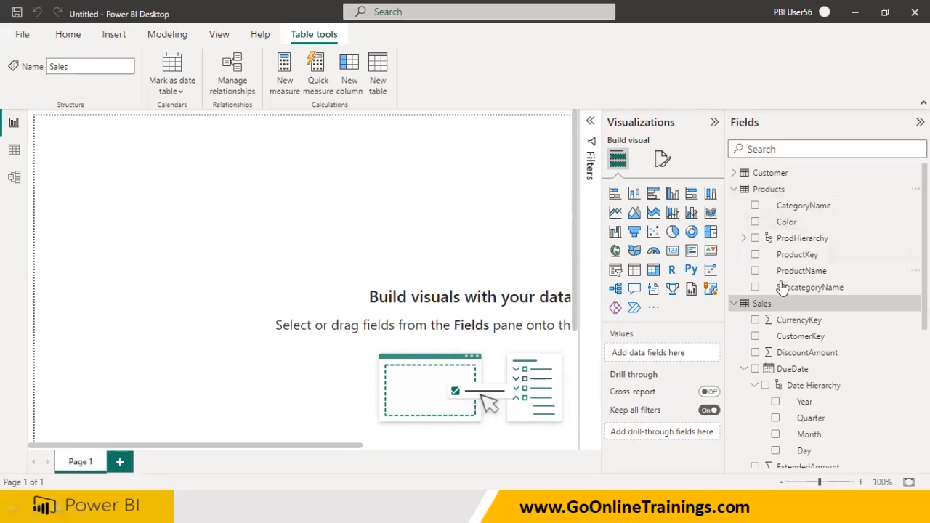
{"action": "right_click", "coordinate": [792, 226]}
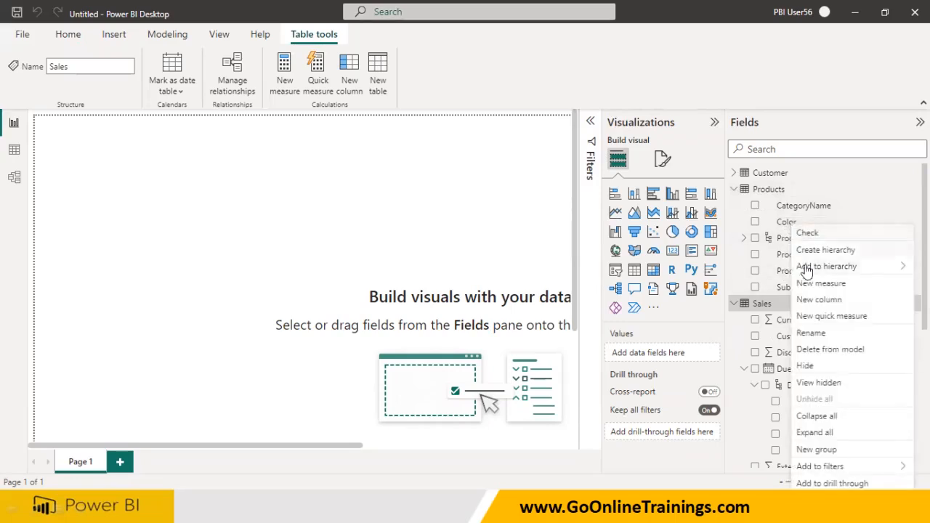
{"action": "mouse_move", "coordinate": [805, 270]}
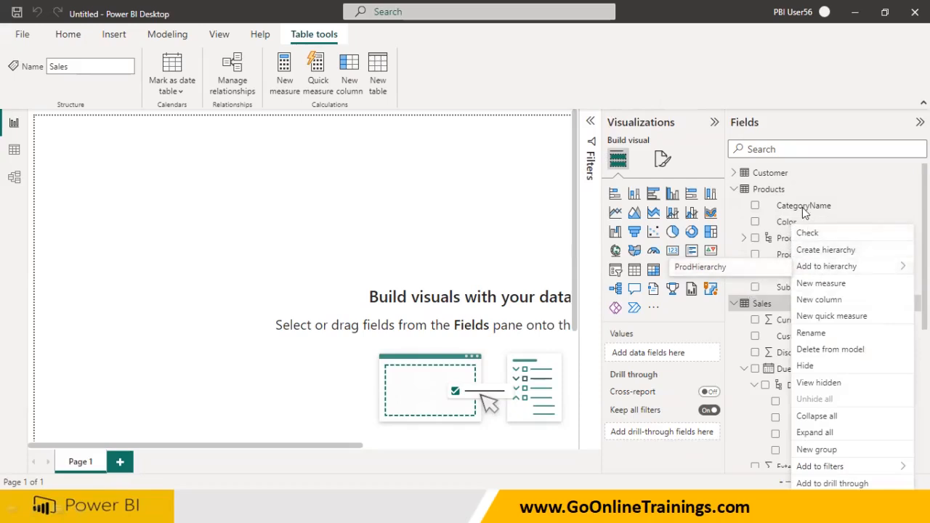
{"action": "left_click", "coordinate": [858, 208]}
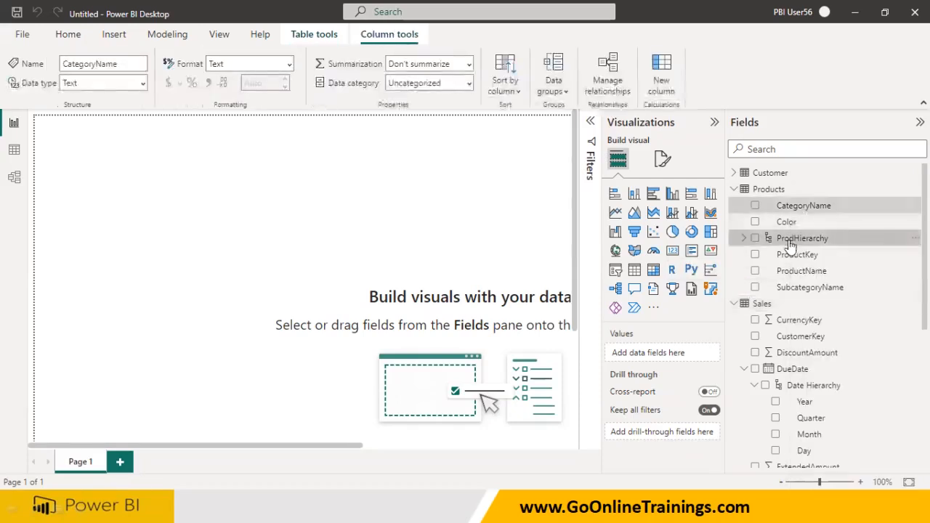
Step: Review the Color field's hierarchy options and the levels inside ProdHierarchy, and collapse the hierarchy again
{"action": "left_click", "coordinate": [791, 243]}
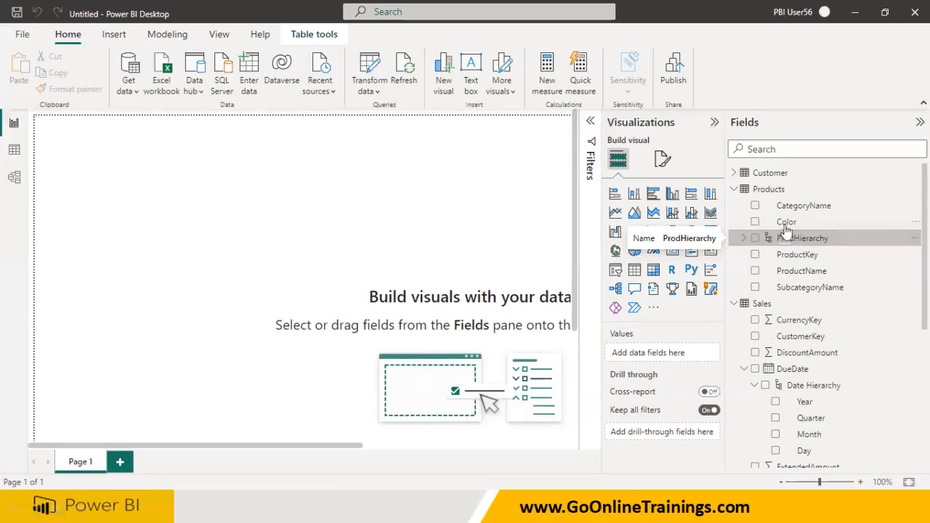
{"action": "left_click", "coordinate": [786, 223]}
{"action": "right_click", "coordinate": [787, 224]}
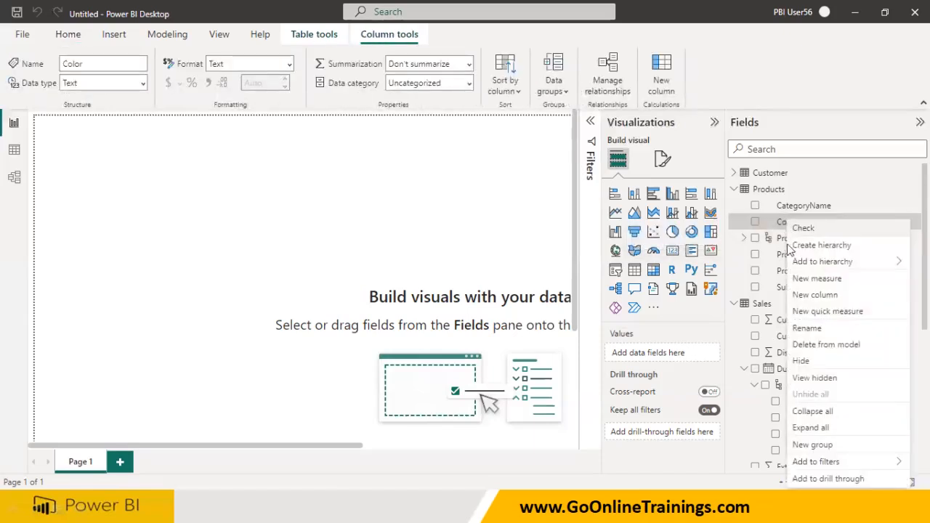
{"action": "left_click", "coordinate": [745, 238]}
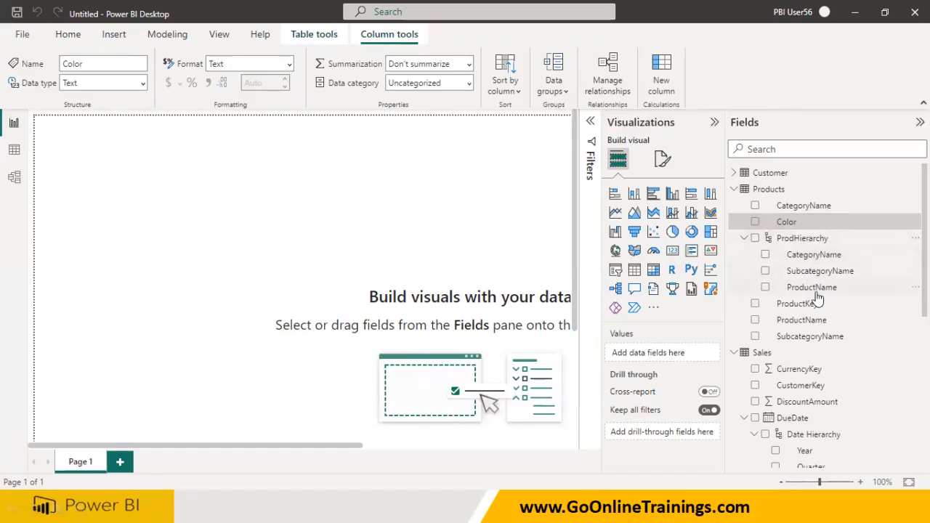
{"action": "left_click", "coordinate": [745, 238]}
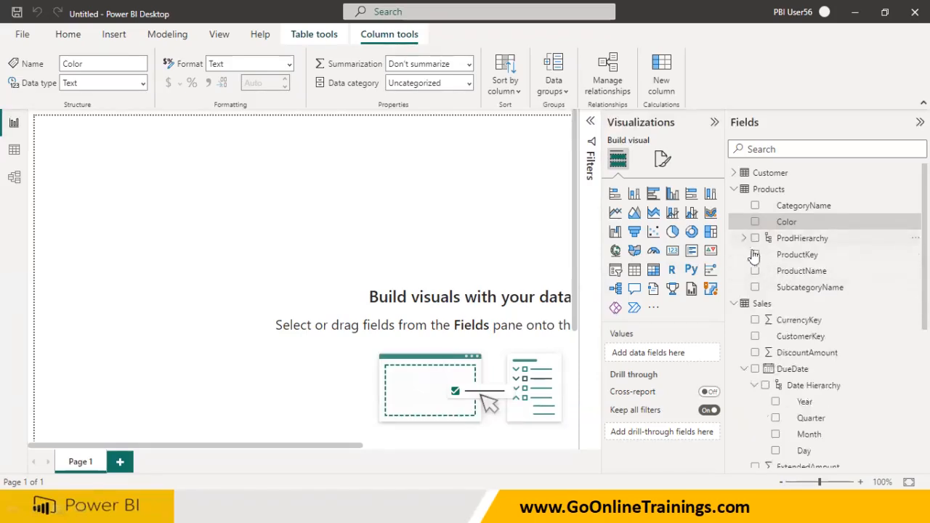
Step: Compare the actions available for the CustomerKey field, the DueDate Date Hierarchy and the user-defined ProdHierarchy
{"action": "left_click", "coordinate": [804, 333]}
{"action": "right_click", "coordinate": [804, 335]}
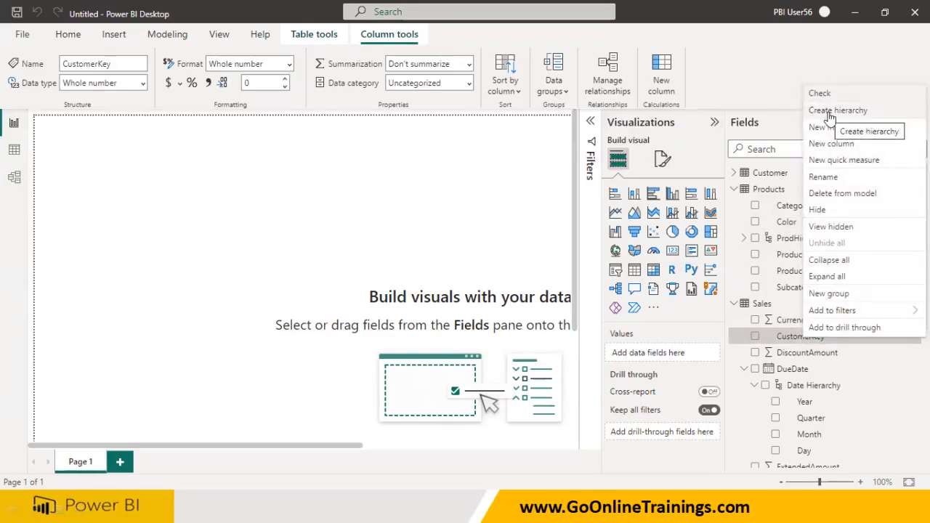
{"action": "left_click", "coordinate": [826, 384]}
{"action": "right_click", "coordinate": [826, 385]}
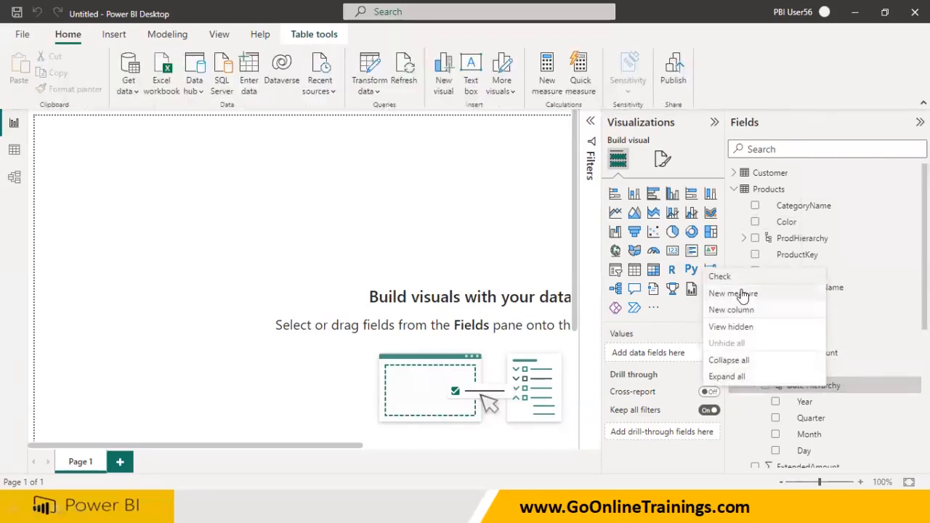
{"action": "left_click", "coordinate": [820, 246]}
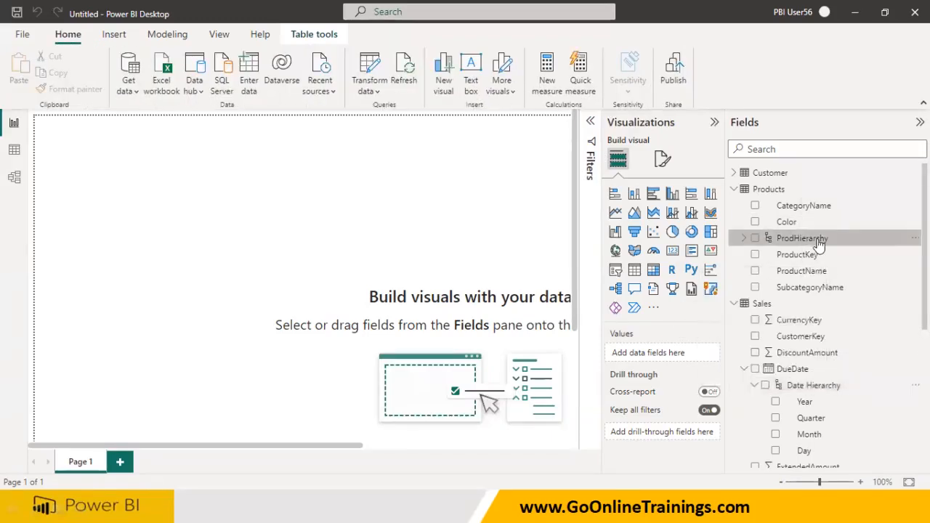
{"action": "right_click", "coordinate": [820, 246]}
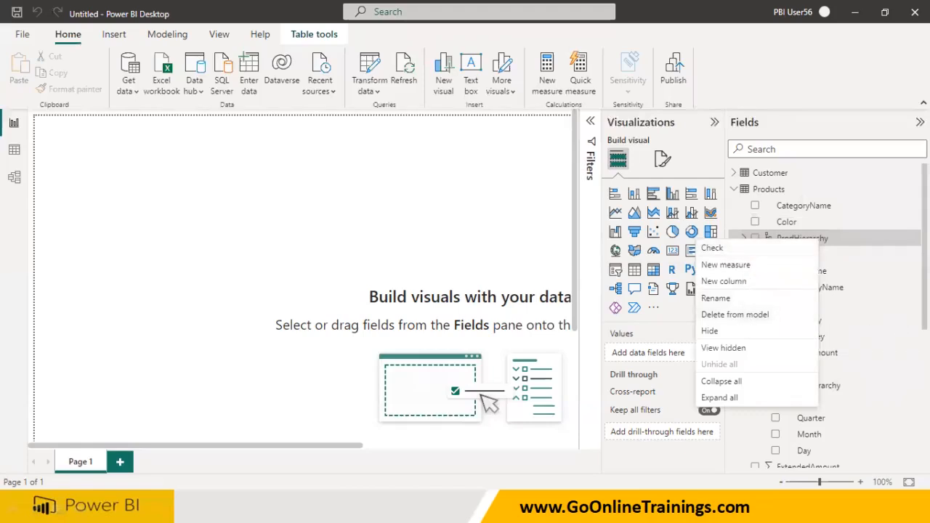
{"action": "left_click", "coordinate": [825, 304]}
{"action": "left_click", "coordinate": [458, 236]}
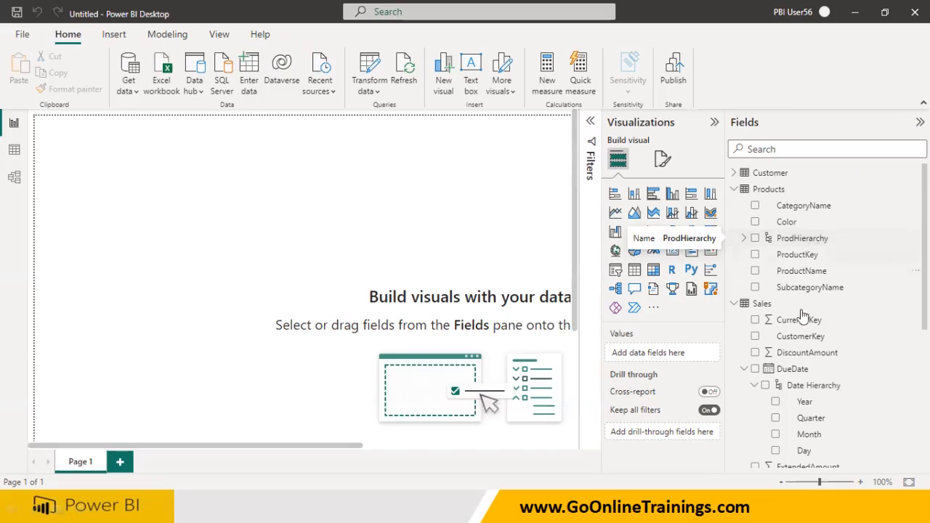
Step: Inspect the actions available for the system-defined Date Hierarchy under DueDate in the Sales table
{"action": "scroll", "coordinate": [815, 284], "scroll_direction": "down", "scroll_amount": 3}
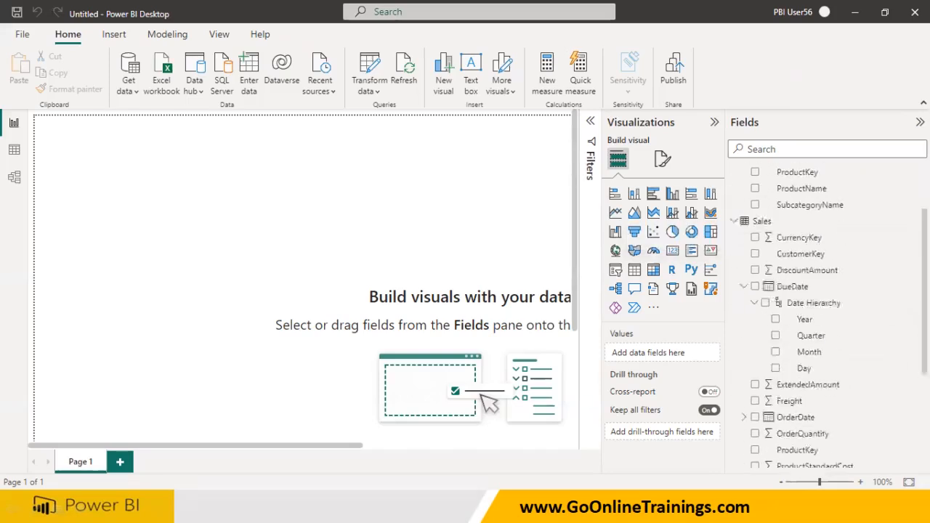
{"action": "left_click", "coordinate": [817, 262]}
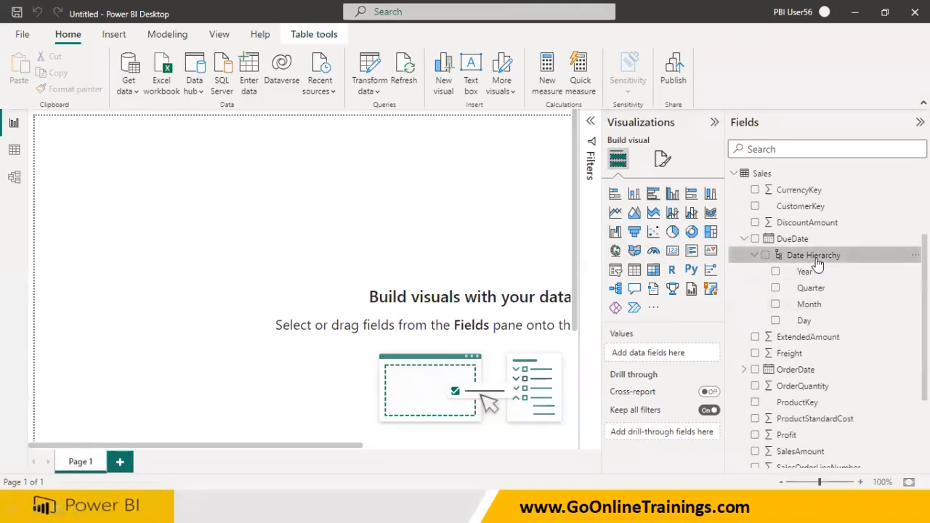
{"action": "right_click", "coordinate": [817, 260]}
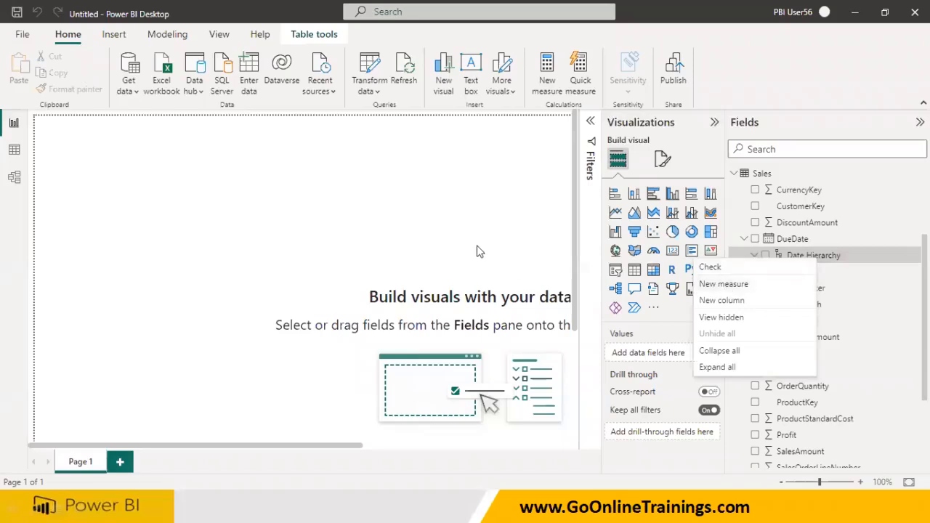
{"action": "left_click", "coordinate": [520, 248]}
{"action": "mouse_move", "coordinate": [821, 256]}
{"action": "left_mouse_down"}
{"action": "mouse_move", "coordinate": [758, 255]}
{"action": "mouse_move", "coordinate": [758, 326]}
{"action": "mouse_move", "coordinate": [840, 320]}
{"action": "mouse_move", "coordinate": [835, 255]}
{"action": "mouse_move", "coordinate": [868, 268]}
{"action": "mouse_move", "coordinate": [893, 253]}
{"action": "left_mouse_up"}
{"action": "left_click_drag", "start_coordinate": [805, 278], "coordinate": [543, 307]}
{"action": "mouse_move", "coordinate": [512, 265]}
{"action": "left_mouse_down"}
{"action": "mouse_move", "coordinate": [501, 261]}
{"action": "mouse_move", "coordinate": [541, 323]}
{"action": "mouse_move", "coordinate": [576, 296]}
{"action": "mouse_move", "coordinate": [615, 289]}
{"action": "left_mouse_up"}
{"action": "mouse_move", "coordinate": [824, 305]}
{"action": "left_mouse_down"}
{"action": "mouse_move", "coordinate": [489, 334]}
{"action": "mouse_move", "coordinate": [530, 367]}
{"action": "mouse_move", "coordinate": [564, 346]}
{"action": "mouse_move", "coordinate": [585, 363]}
{"action": "left_mouse_up"}
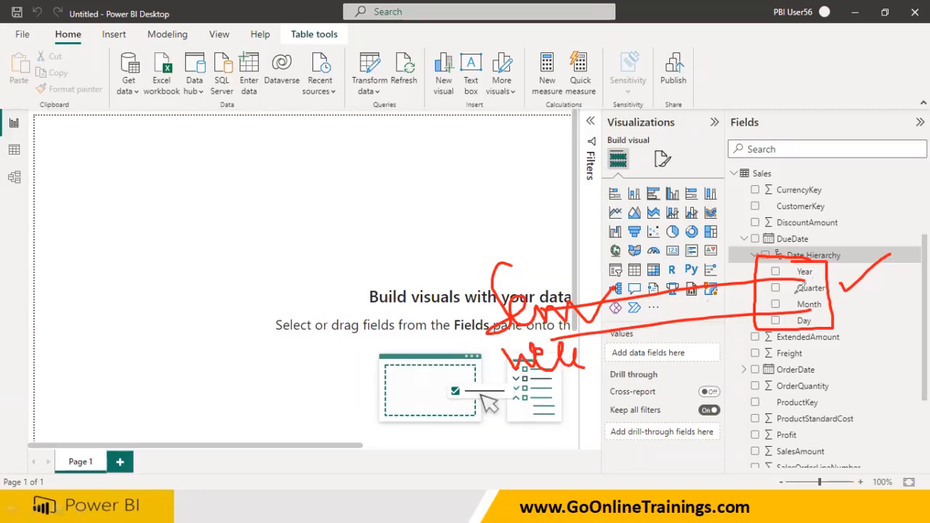
{"action": "mouse_move", "coordinate": [546, 247]}
{"action": "left_mouse_down"}
{"action": "mouse_move", "coordinate": [476, 319]}
{"action": "mouse_move", "coordinate": [605, 368]}
{"action": "mouse_move", "coordinate": [565, 241]}
{"action": "left_mouse_up"}
{"action": "left_click_drag", "start_coordinate": [673, 302], "coordinate": [733, 297]}
{"action": "left_click_drag", "start_coordinate": [708, 290], "coordinate": [729, 307]}
{"action": "mouse_move", "coordinate": [763, 245]}
{"action": "left_mouse_down"}
{"action": "mouse_move", "coordinate": [826, 236]}
{"action": "mouse_move", "coordinate": [736, 240]}
{"action": "mouse_move", "coordinate": [795, 250]}
{"action": "mouse_move", "coordinate": [865, 232]}
{"action": "left_mouse_up"}
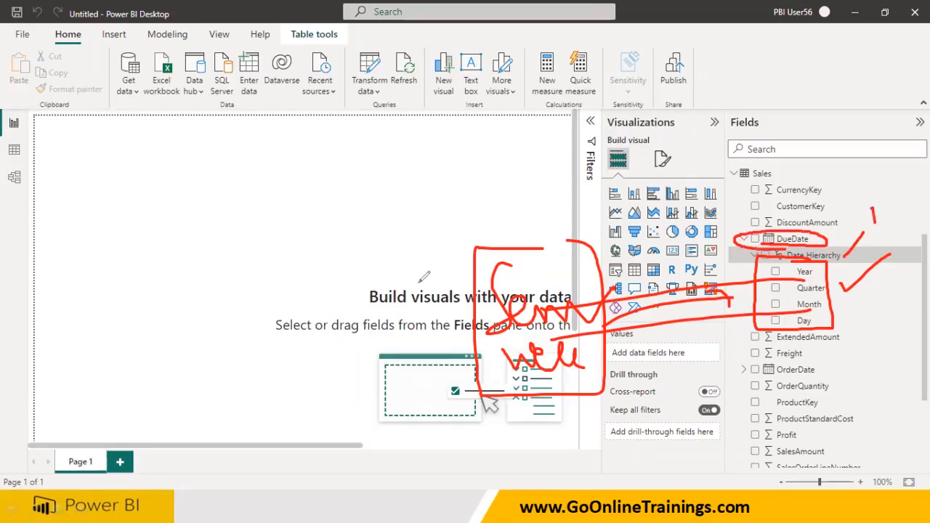
{"action": "left_click_drag", "start_coordinate": [168, 201], "coordinate": [196, 250]}
{"action": "left_click_drag", "start_coordinate": [209, 206], "coordinate": [213, 215]}
{"action": "left_click_drag", "start_coordinate": [235, 231], "coordinate": [227, 275]}
{"action": "left_click_drag", "start_coordinate": [234, 256], "coordinate": [286, 249]}
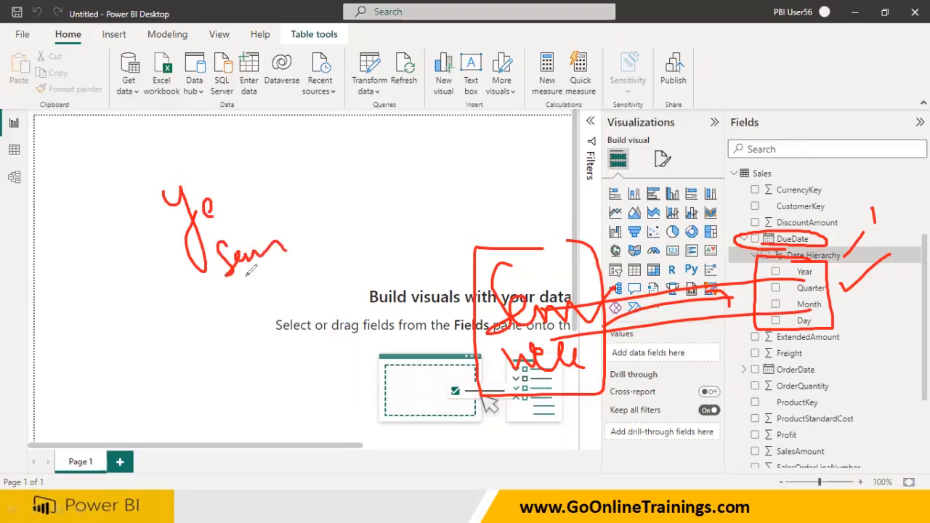
{"action": "mouse_move", "coordinate": [256, 296]}
{"action": "left_mouse_down"}
{"action": "mouse_move", "coordinate": [264, 304]}
{"action": "mouse_move", "coordinate": [295, 294]}
{"action": "left_mouse_up"}
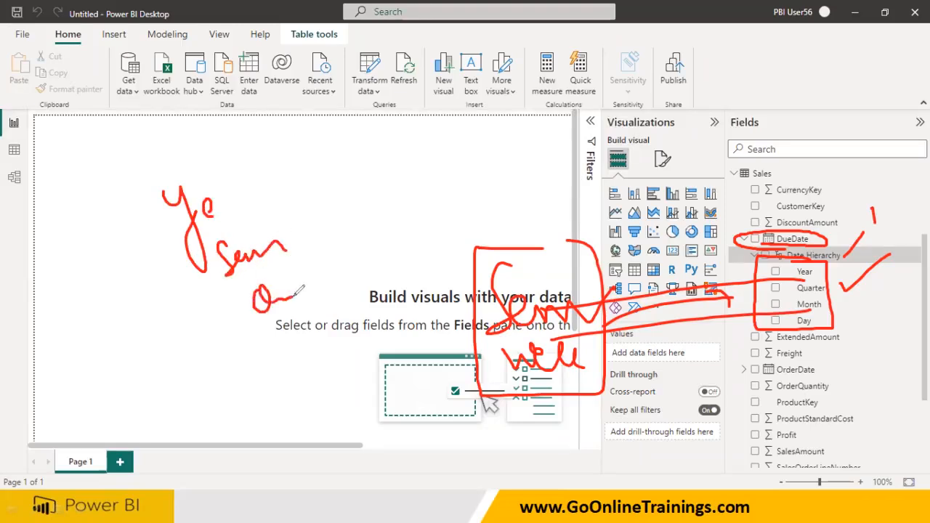
{"action": "mouse_move", "coordinate": [285, 332]}
{"action": "left_mouse_down"}
{"action": "mouse_move", "coordinate": [312, 324]}
{"action": "mouse_move", "coordinate": [327, 348]}
{"action": "left_mouse_up"}
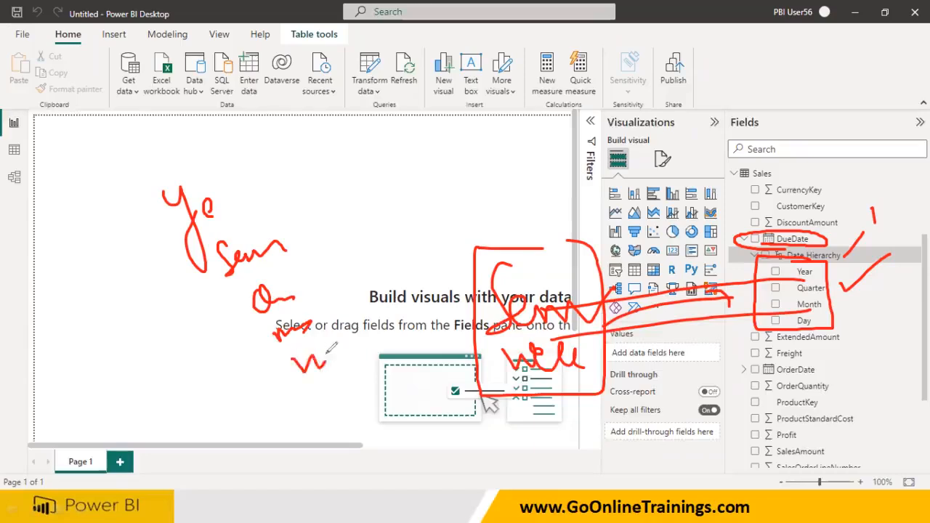
{"action": "left_click_drag", "start_coordinate": [337, 393], "coordinate": [331, 385]}
{"action": "mouse_move", "coordinate": [138, 168]}
{"action": "left_mouse_down"}
{"action": "mouse_move", "coordinate": [200, 334]}
{"action": "mouse_move", "coordinate": [385, 415]}
{"action": "mouse_move", "coordinate": [348, 270]}
{"action": "left_mouse_up"}
{"action": "mouse_move", "coordinate": [341, 228]}
{"action": "left_mouse_down"}
{"action": "mouse_move", "coordinate": [218, 173]}
{"action": "mouse_move", "coordinate": [130, 166]}
{"action": "left_mouse_up"}
{"action": "mouse_move", "coordinate": [138, 128]}
{"action": "left_mouse_down"}
{"action": "mouse_move", "coordinate": [135, 146]}
{"action": "mouse_move", "coordinate": [138, 125]}
{"action": "mouse_move", "coordinate": [174, 131]}
{"action": "mouse_move", "coordinate": [206, 121]}
{"action": "left_mouse_up"}
{"action": "mouse_move", "coordinate": [839, 313]}
{"action": "left_mouse_down"}
{"action": "mouse_move", "coordinate": [853, 319]}
{"action": "mouse_move", "coordinate": [822, 290]}
{"action": "left_mouse_up"}
{"action": "left_click_drag", "start_coordinate": [354, 358], "coordinate": [380, 330]}
{"action": "mouse_move", "coordinate": [374, 314]}
{"action": "left_mouse_down"}
{"action": "mouse_move", "coordinate": [396, 323]}
{"action": "mouse_move", "coordinate": [425, 273]}
{"action": "left_mouse_up"}
{"action": "mouse_move", "coordinate": [766, 248]}
{"action": "left_mouse_down"}
{"action": "mouse_move", "coordinate": [828, 240]}
{"action": "mouse_move", "coordinate": [756, 226]}
{"action": "mouse_move", "coordinate": [765, 251]}
{"action": "left_mouse_up"}
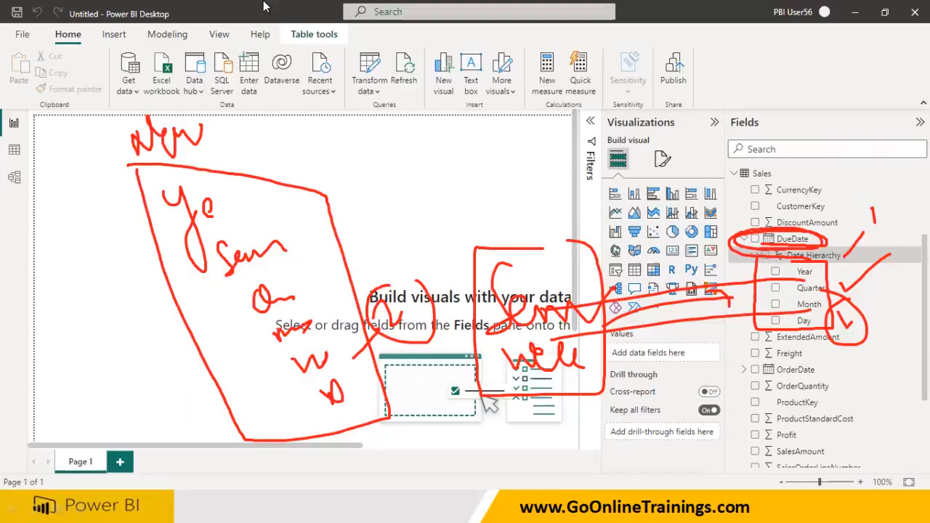
{"action": "mouse_move", "coordinate": [43, 262]}
{"action": "left_mouse_down"}
{"action": "mouse_move", "coordinate": [42, 295]}
{"action": "mouse_move", "coordinate": [106, 276]}
{"action": "left_mouse_up"}
{"action": "left_click_drag", "start_coordinate": [17, 317], "coordinate": [113, 299]}
{"action": "mouse_move", "coordinate": [79, 328]}
{"action": "left_mouse_down"}
{"action": "mouse_move", "coordinate": [61, 342]}
{"action": "mouse_move", "coordinate": [78, 328]}
{"action": "left_mouse_up"}
{"action": "left_click_drag", "start_coordinate": [84, 376], "coordinate": [107, 358]}
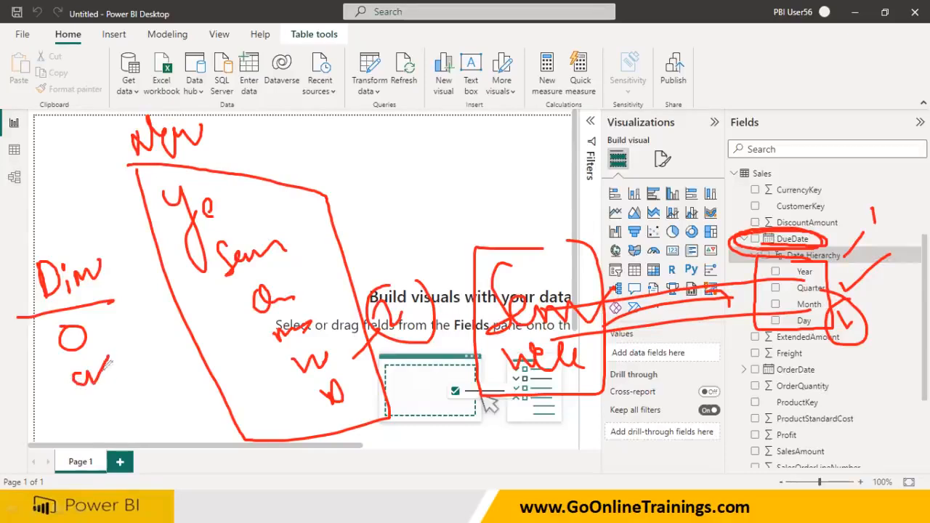
{"action": "mouse_move", "coordinate": [93, 419]}
{"action": "left_mouse_down"}
{"action": "mouse_move", "coordinate": [138, 414]}
{"action": "mouse_move", "coordinate": [148, 427]}
{"action": "left_mouse_up"}
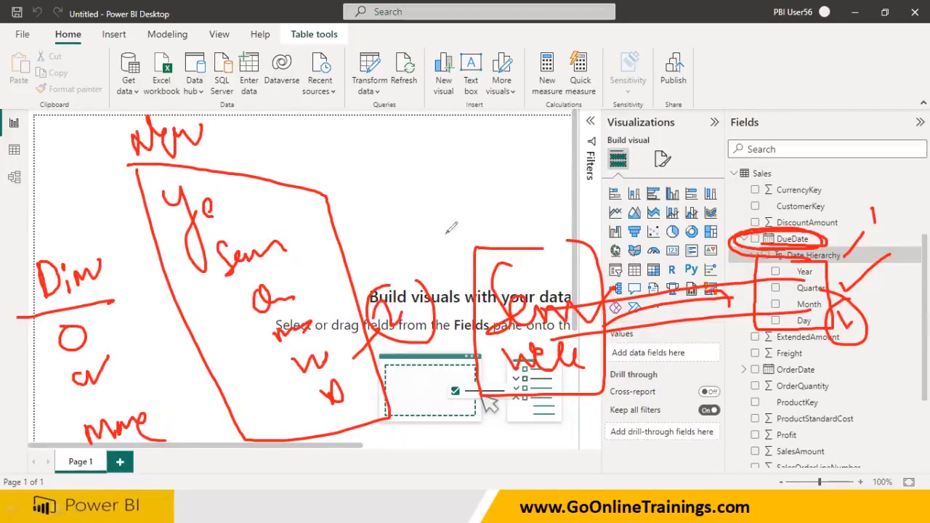
{"action": "left_click_drag", "start_coordinate": [307, 243], "coordinate": [338, 225]}
{"action": "mouse_move", "coordinate": [362, 214]}
{"action": "left_mouse_down"}
{"action": "mouse_move", "coordinate": [380, 236]}
{"action": "mouse_move", "coordinate": [416, 218]}
{"action": "left_mouse_up"}
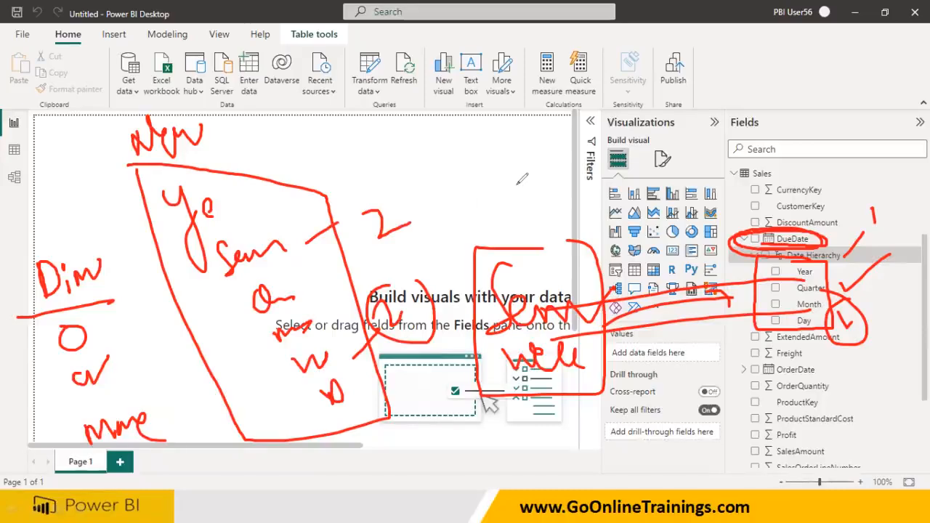
{"action": "key", "text": "e"}
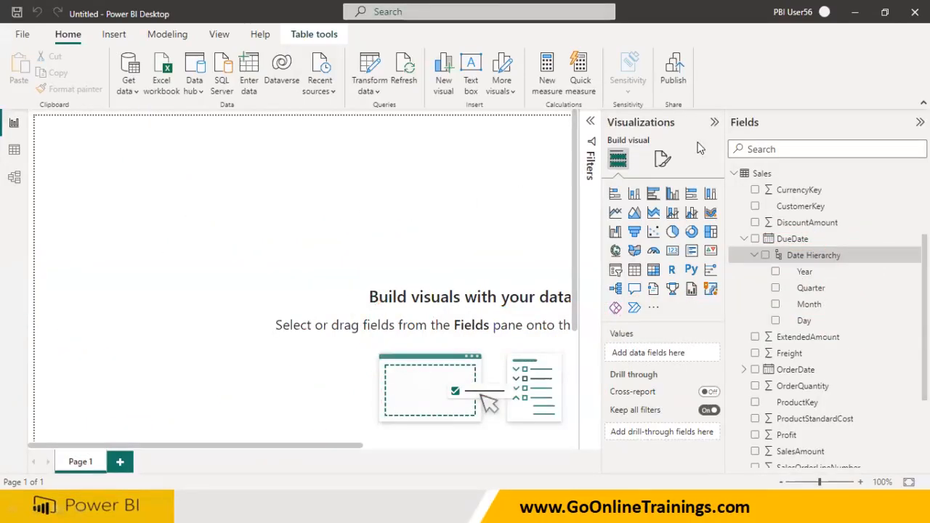
Step: Collapse the DueDate field and expand the Date Hierarchy under OrderDate in the Sales table to view its levels
{"action": "left_click", "coordinate": [746, 241]}
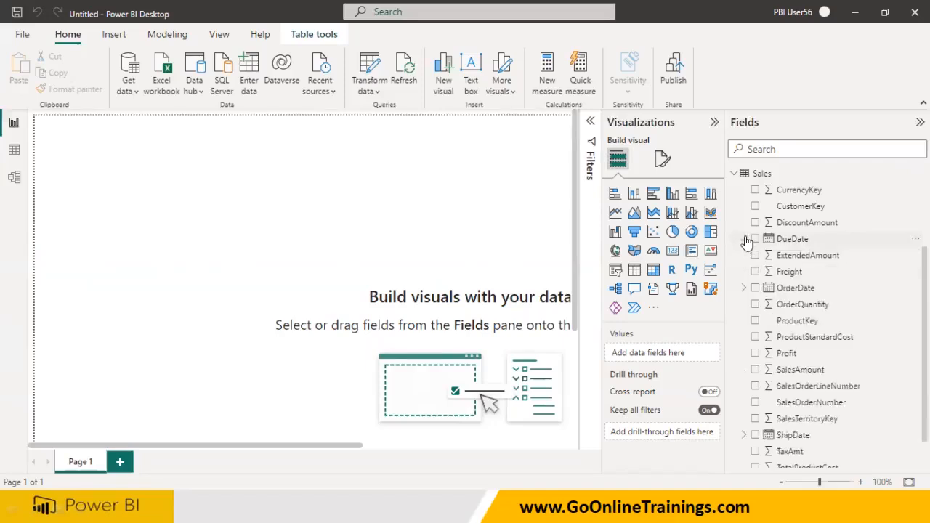
{"action": "left_click", "coordinate": [748, 288]}
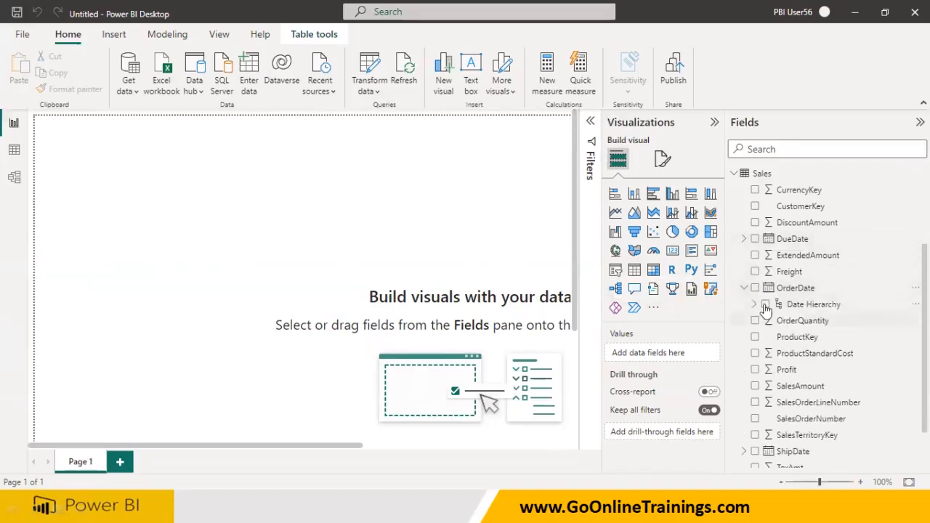
{"action": "left_click", "coordinate": [755, 304]}
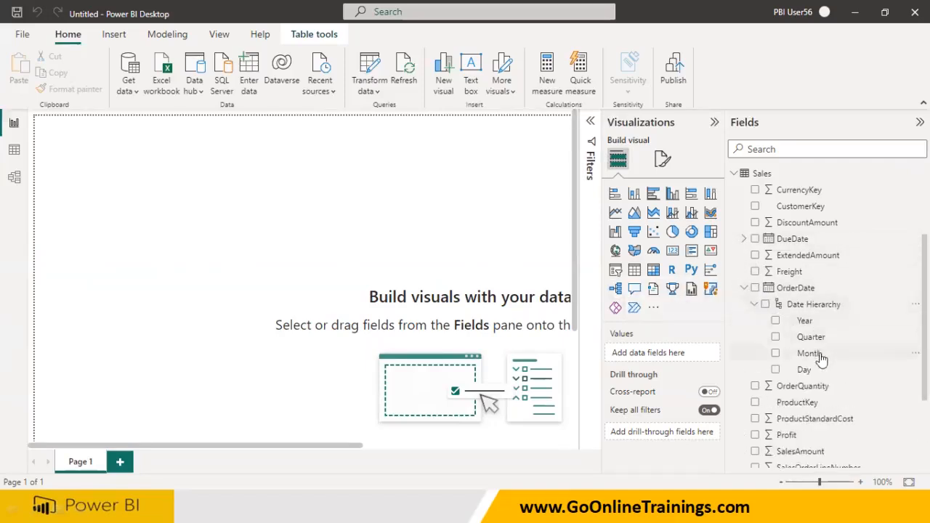
Step: Collapse the expanded tables in the field list and show the Sales table's rows in Data view
{"action": "left_click", "coordinate": [745, 288]}
{"action": "left_click", "coordinate": [735, 174]}
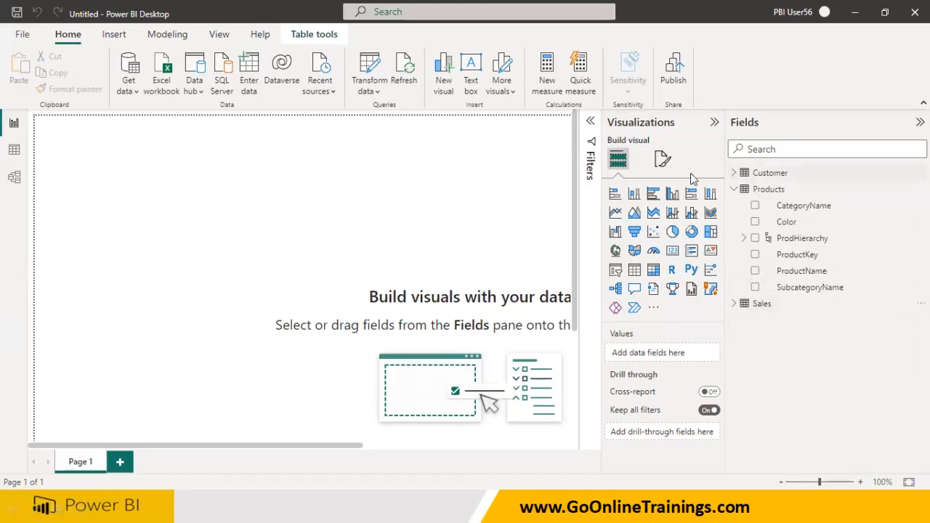
{"action": "left_click", "coordinate": [14, 150]}
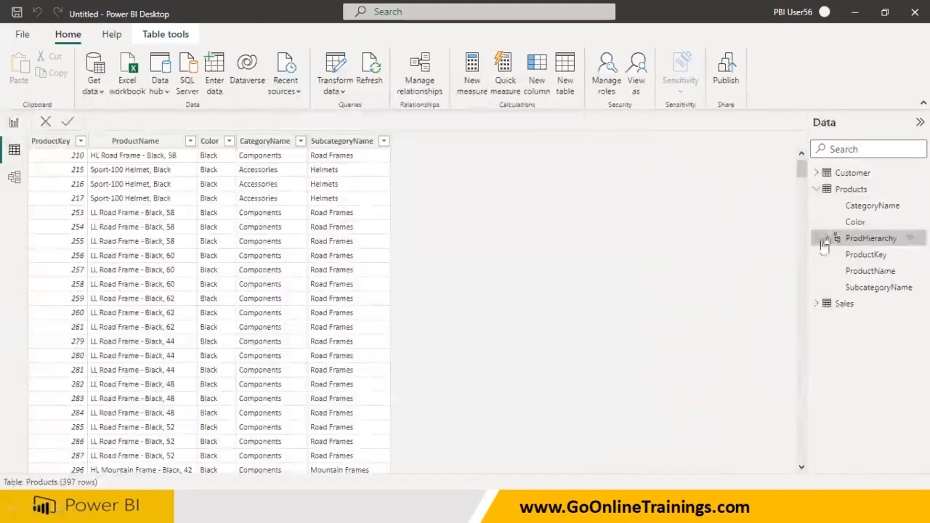
{"action": "left_click", "coordinate": [816, 189]}
{"action": "left_click", "coordinate": [847, 207]}
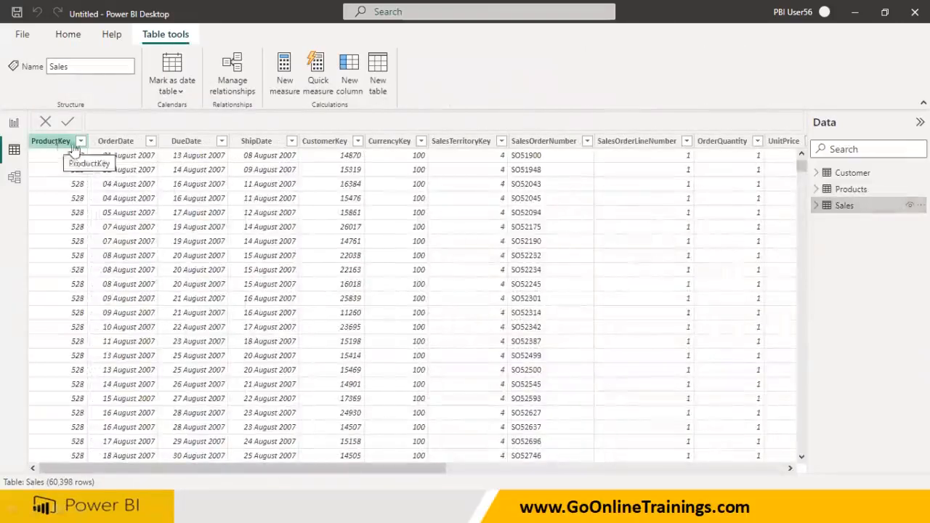
Step: Inspect the OrderDate, DueDate and ShipDate columns of the Sales table, and its Profit, Freight and TaxAmt columns
{"action": "left_click", "coordinate": [120, 144]}
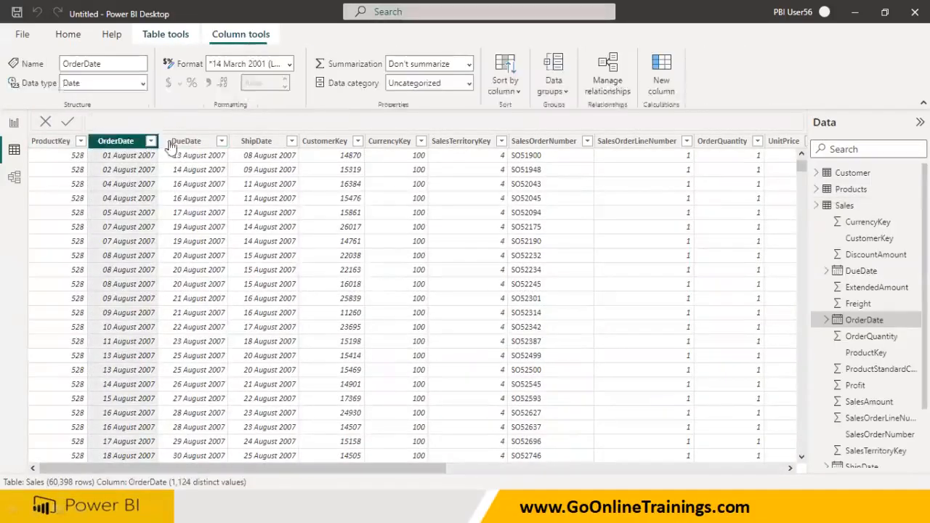
{"action": "left_click", "coordinate": [187, 143]}
{"action": "left_click", "coordinate": [270, 143]}
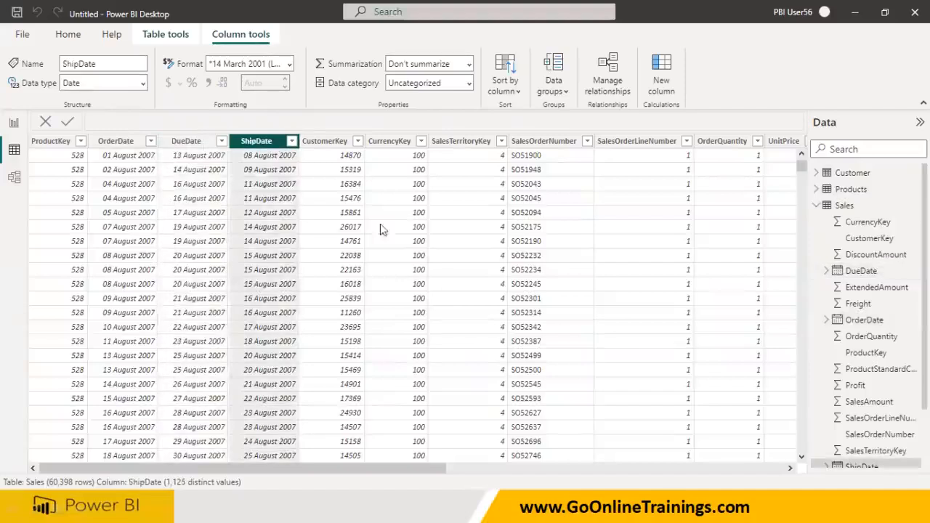
{"action": "left_click_drag", "start_coordinate": [434, 467], "coordinate": [792, 493]}
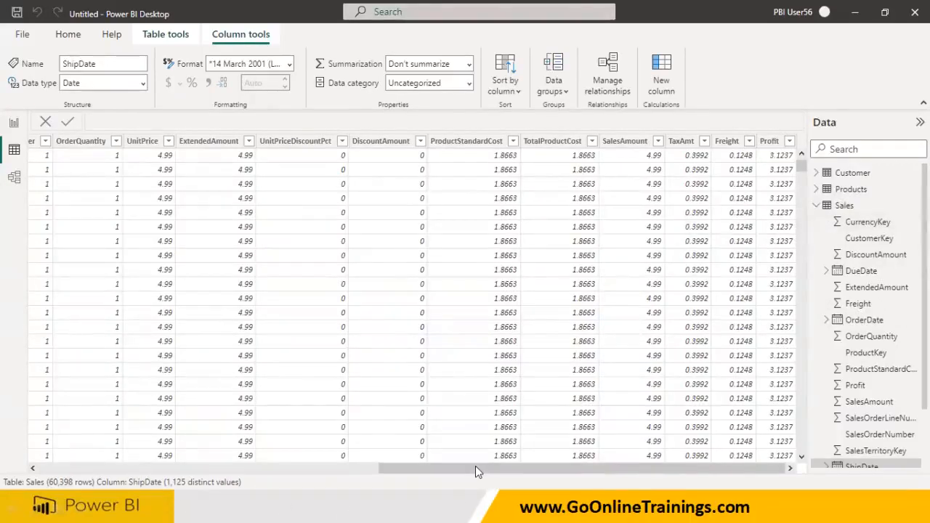
{"action": "left_click", "coordinate": [769, 141]}
{"action": "left_click", "coordinate": [727, 141]}
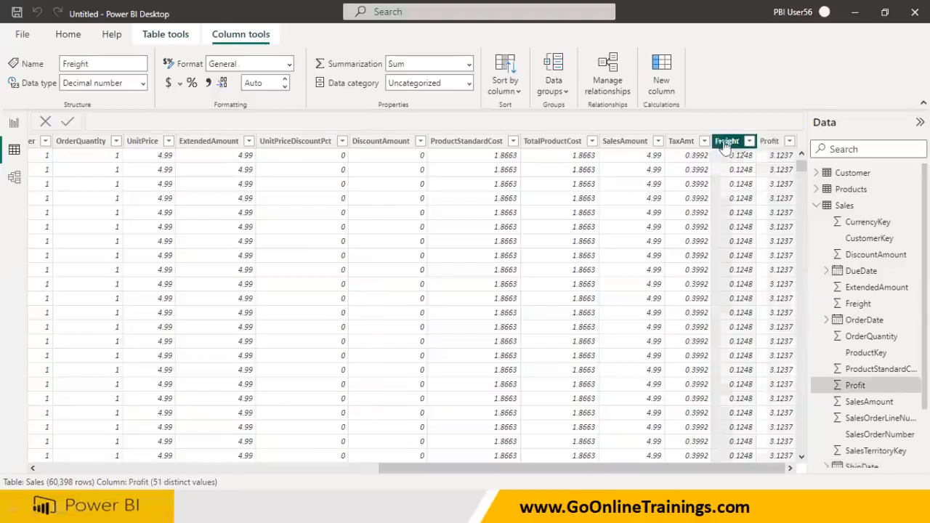
{"action": "left_click", "coordinate": [690, 142]}
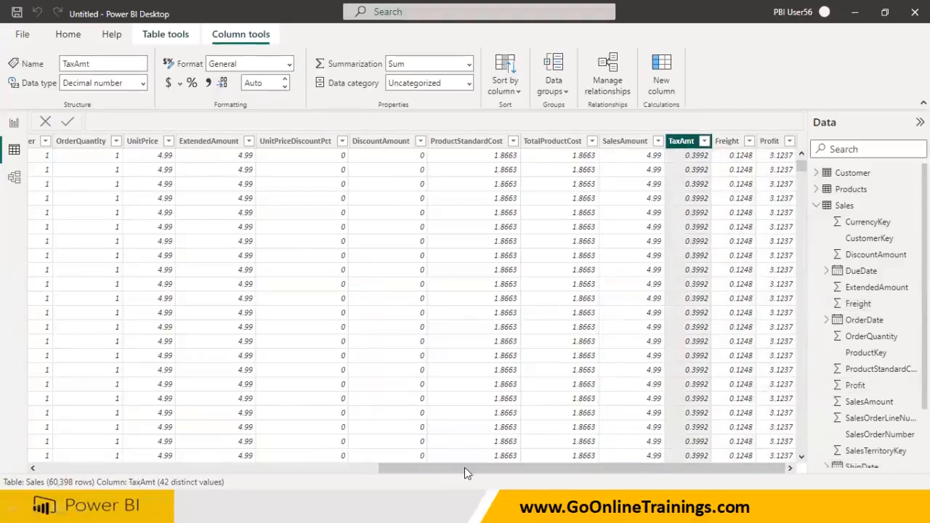
Step: Review the levels of the Date Hierarchy under OrderDate and collapse the Sales table again
{"action": "left_click", "coordinate": [836, 337]}
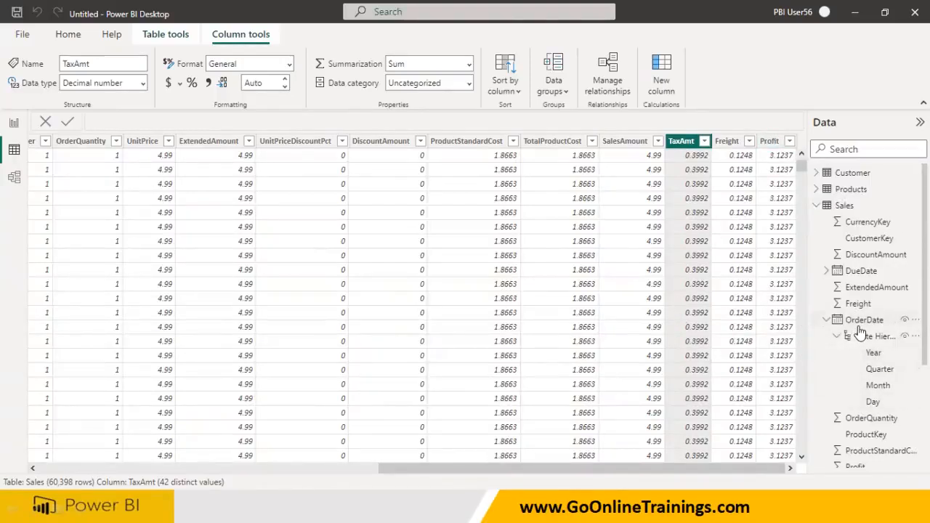
{"action": "left_click", "coordinate": [826, 320]}
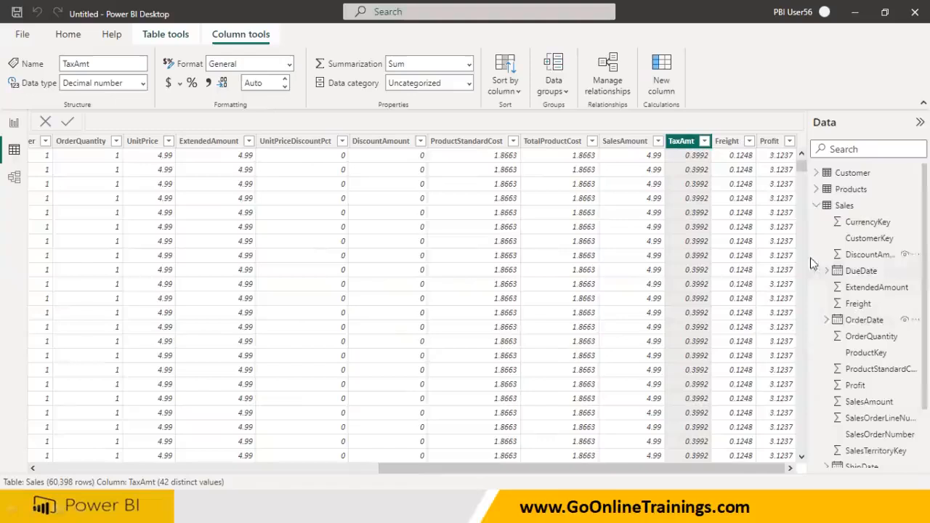
{"action": "left_click", "coordinate": [817, 206]}
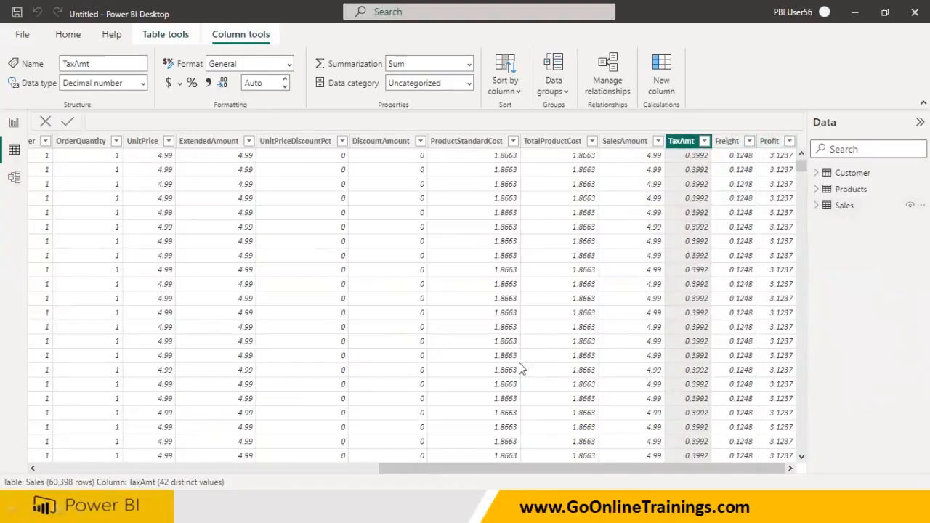
Step: Select the Sales table's OrderDate column, switch to Power Query Editor and display the Sales query
{"action": "left_click_drag", "start_coordinate": [382, 470], "coordinate": [22, 476]}
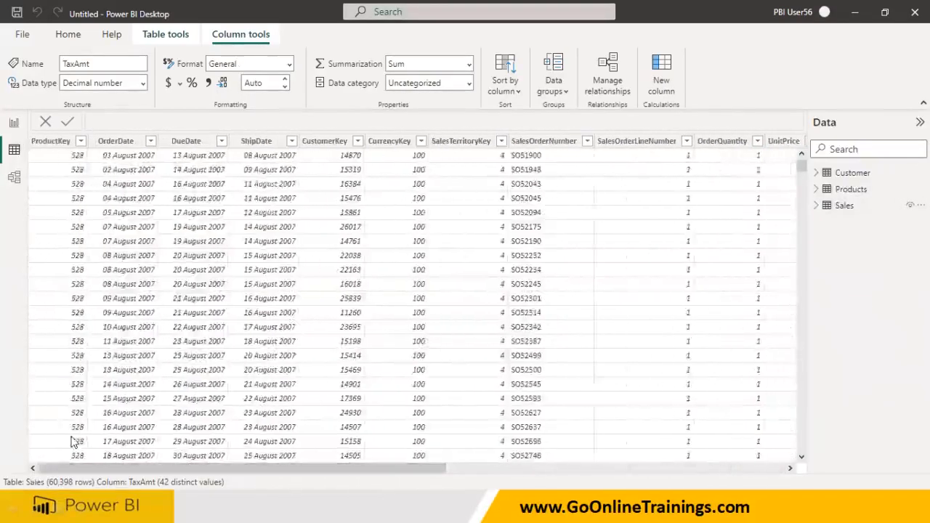
{"action": "left_click", "coordinate": [123, 142]}
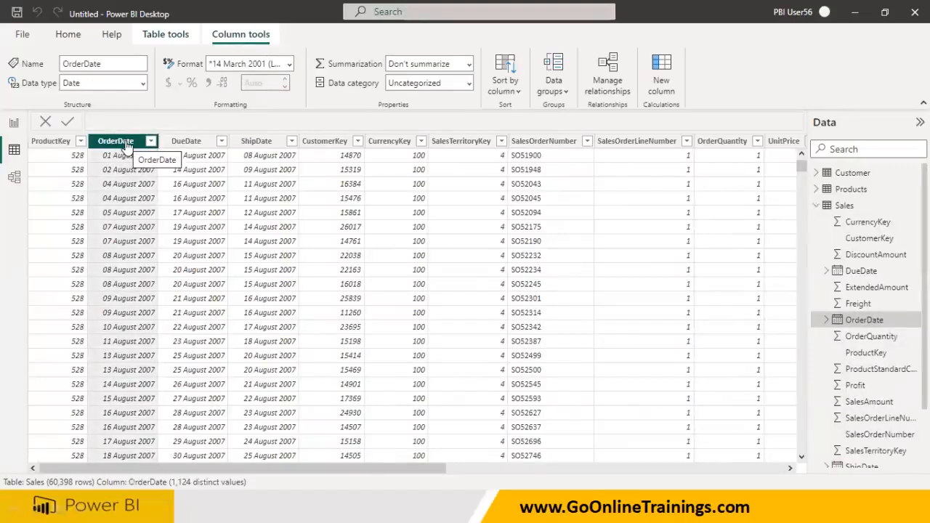
{"action": "left_click", "coordinate": [59, 34]}
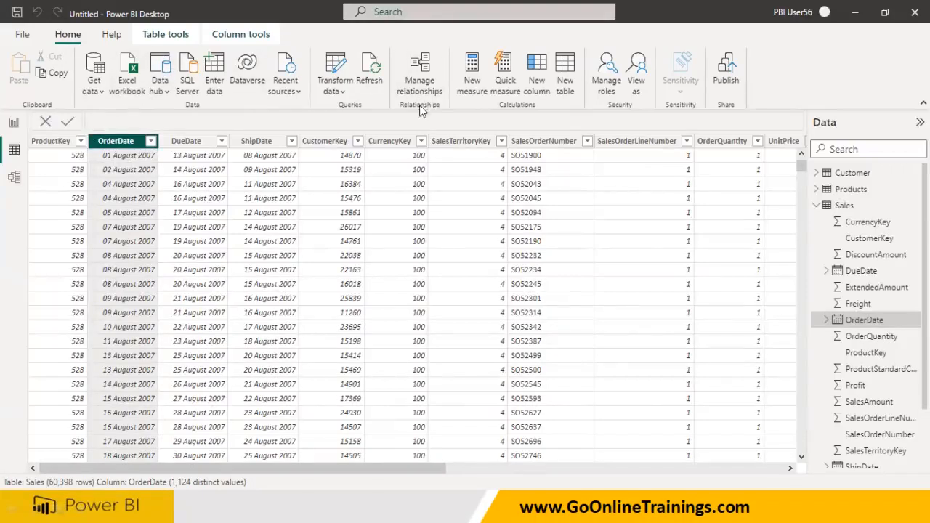
{"action": "left_click", "coordinate": [341, 91]}
{"action": "left_click", "coordinate": [347, 119]}
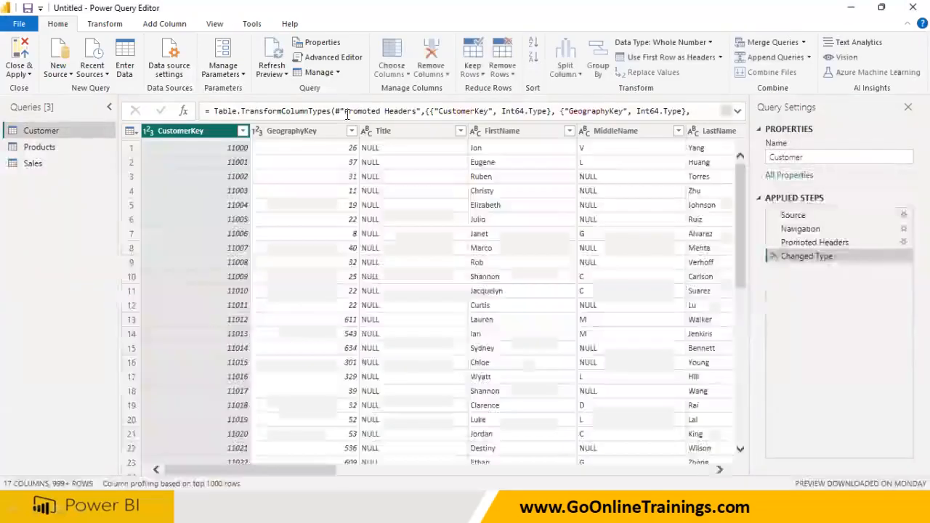
{"action": "left_click", "coordinate": [32, 162]}
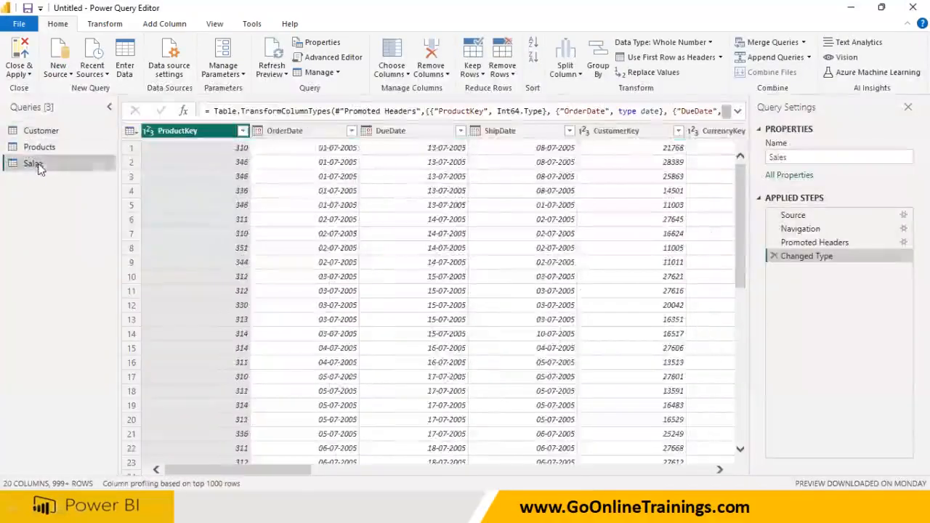
Step: Add a Year column to the Sales query based on the OrderDate column
{"action": "left_click", "coordinate": [295, 138]}
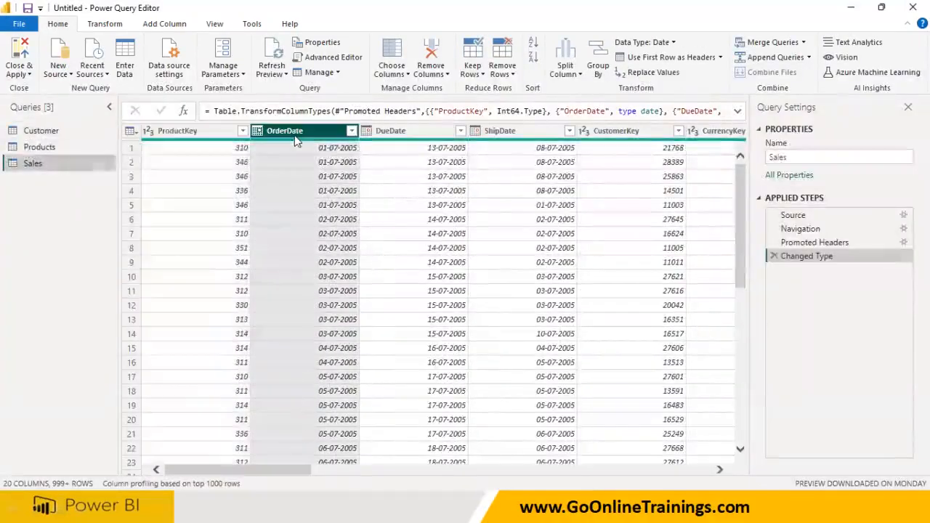
{"action": "left_click", "coordinate": [162, 24]}
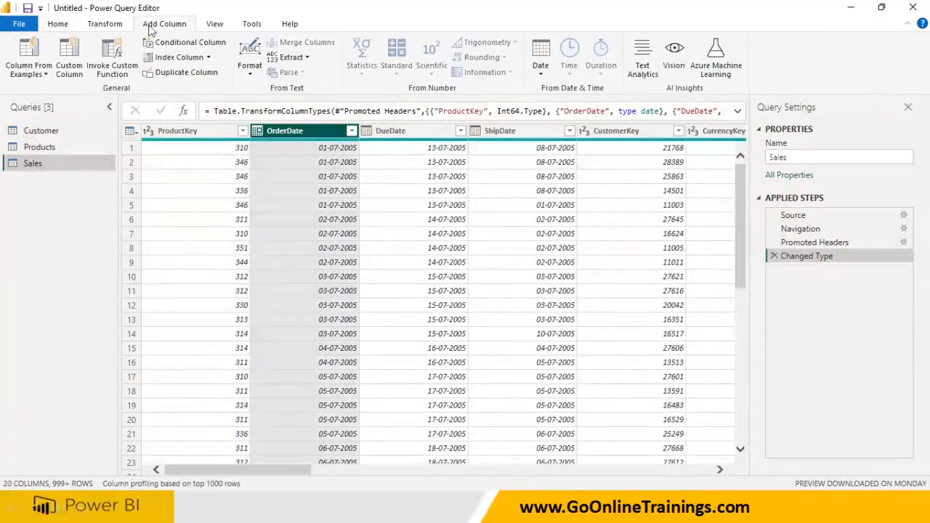
{"action": "left_click", "coordinate": [540, 73]}
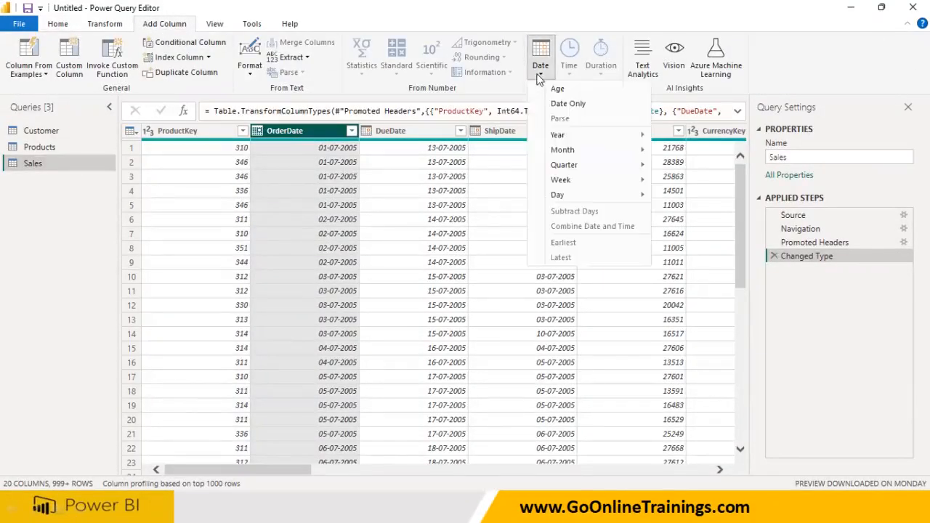
{"action": "mouse_move", "coordinate": [574, 135]}
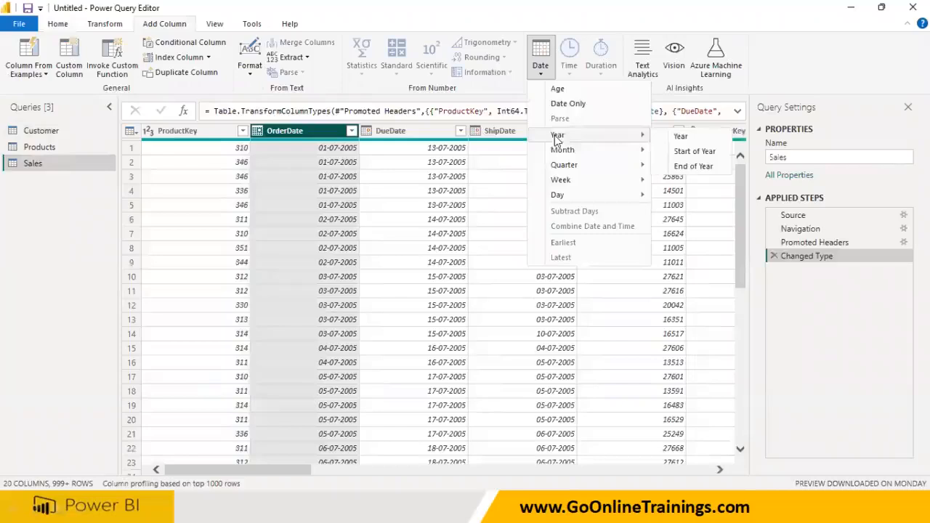
{"action": "left_click", "coordinate": [680, 138]}
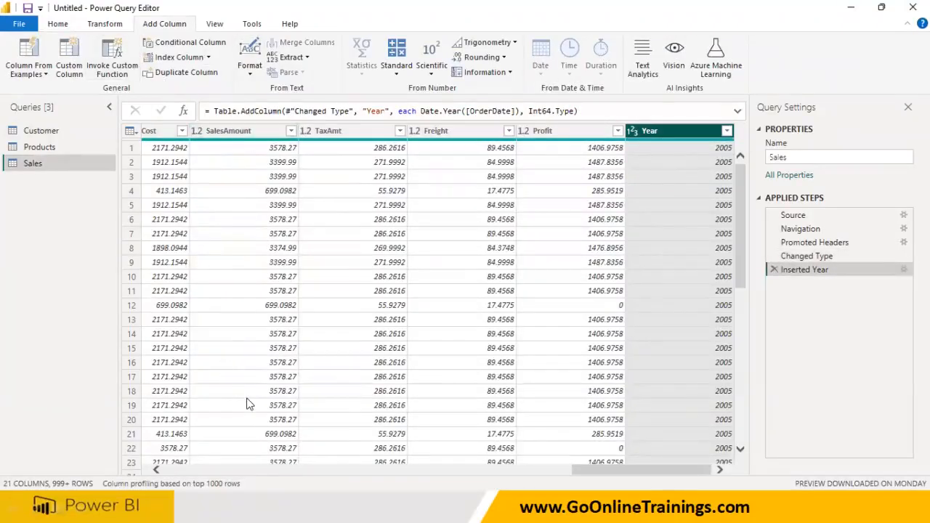
Step: Add a Quarter of Year column to the Sales query based on the OrderDate column
{"action": "left_click", "coordinate": [170, 469]}
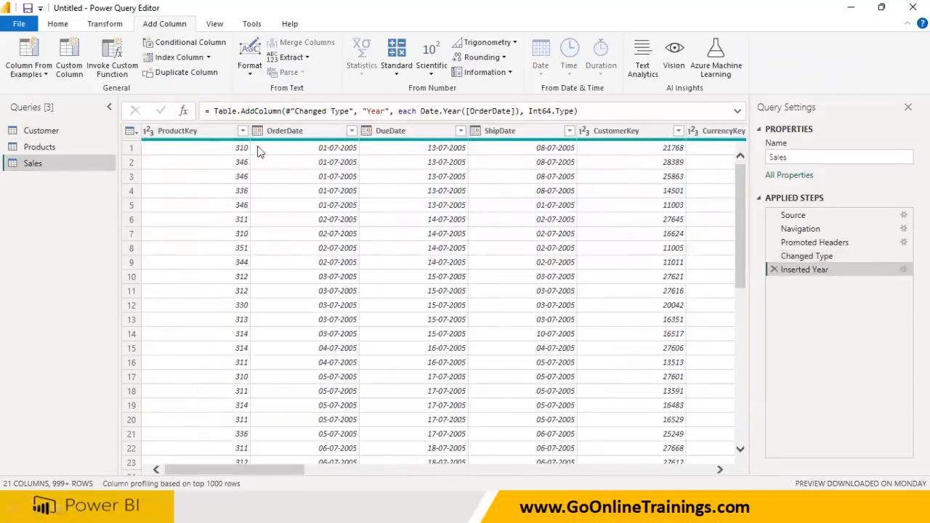
{"action": "left_click", "coordinate": [282, 132]}
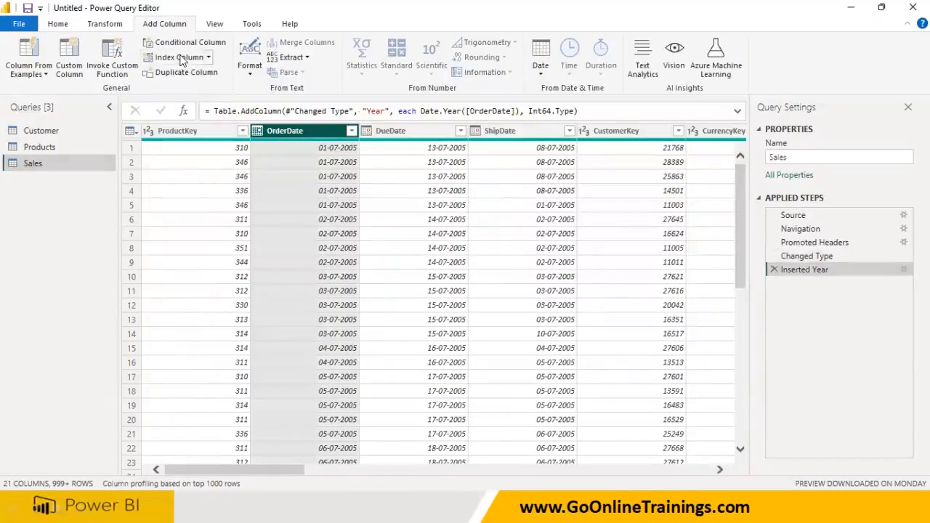
{"action": "left_click", "coordinate": [540, 73]}
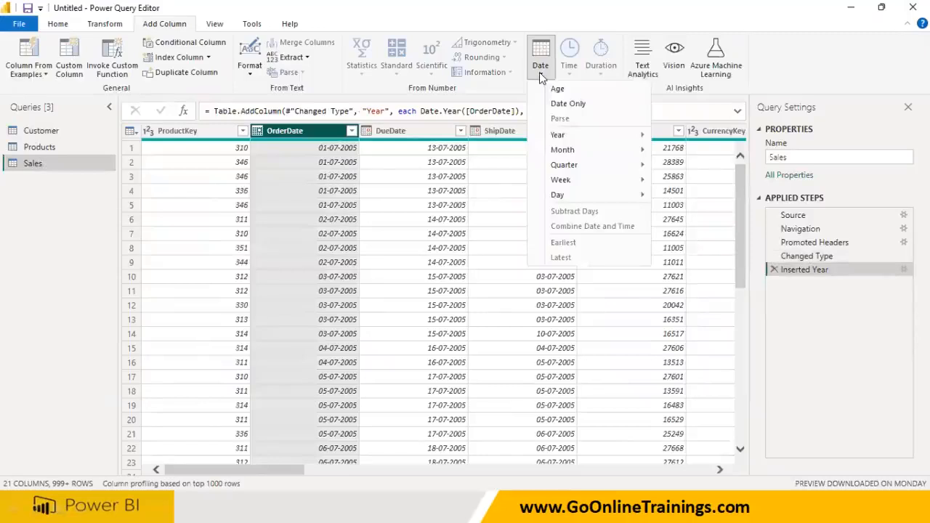
{"action": "mouse_move", "coordinate": [560, 155]}
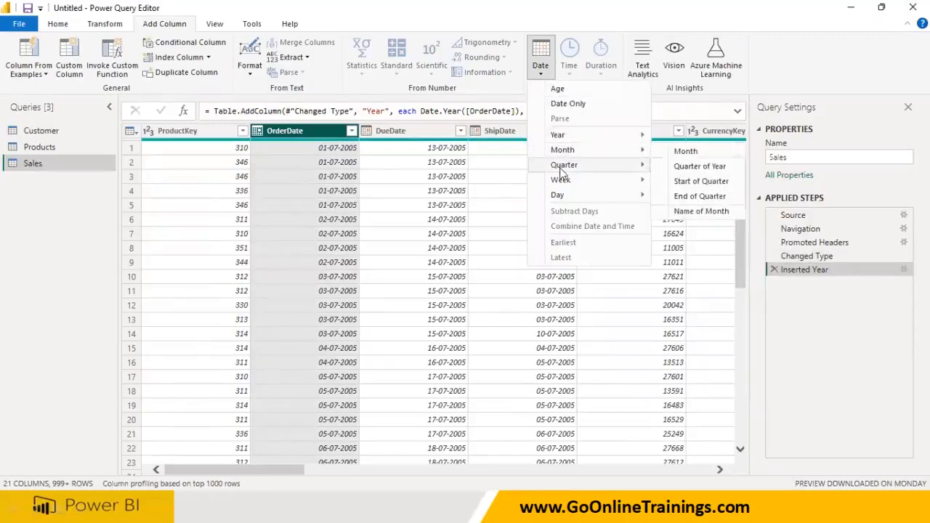
{"action": "left_click", "coordinate": [695, 167]}
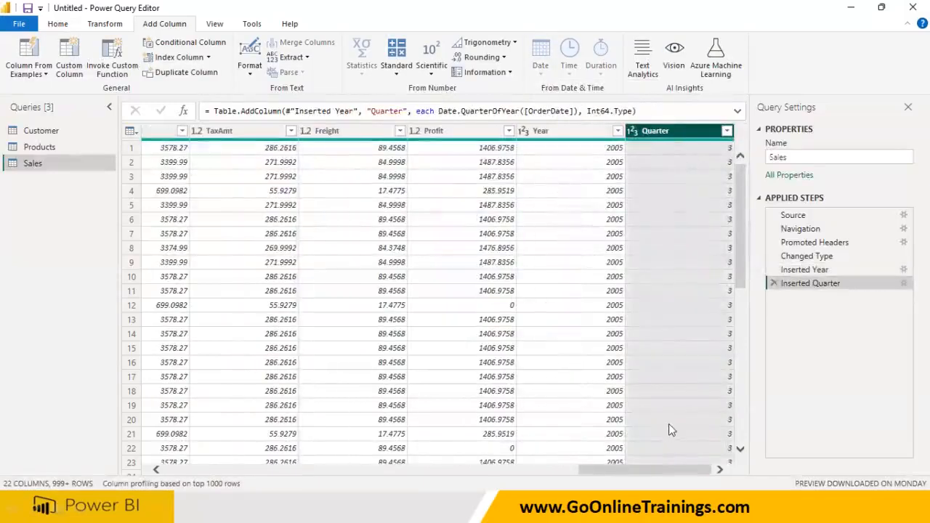
{"action": "mouse_move", "coordinate": [609, 216]}
{"action": "left_mouse_down"}
{"action": "mouse_move", "coordinate": [571, 253]}
{"action": "mouse_move", "coordinate": [610, 284]}
{"action": "mouse_move", "coordinate": [627, 247]}
{"action": "mouse_move", "coordinate": [655, 238]}
{"action": "mouse_move", "coordinate": [680, 246]}
{"action": "mouse_move", "coordinate": [695, 286]}
{"action": "left_mouse_up"}
{"action": "mouse_move", "coordinate": [731, 144]}
{"action": "left_mouse_down"}
{"action": "mouse_move", "coordinate": [722, 283]}
{"action": "mouse_move", "coordinate": [762, 171]}
{"action": "mouse_move", "coordinate": [718, 147]}
{"action": "left_mouse_up"}
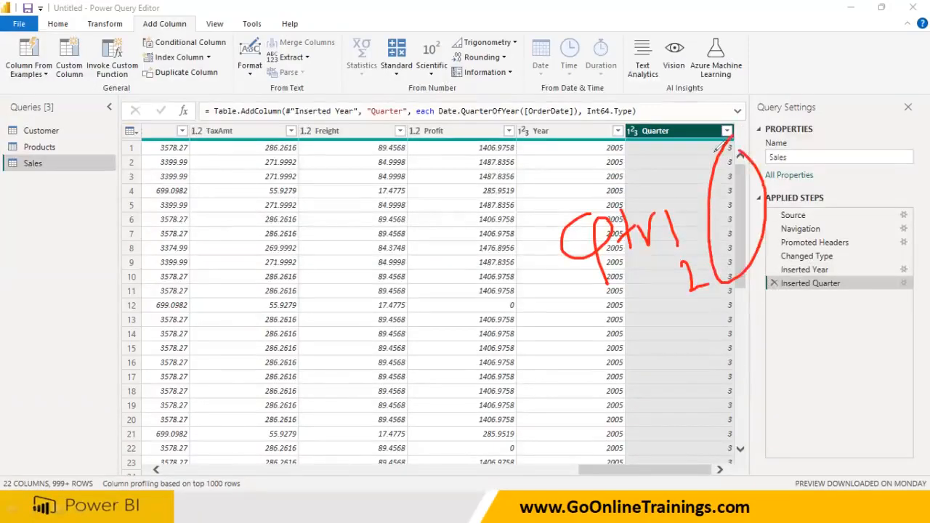
{"action": "key", "text": "e"}
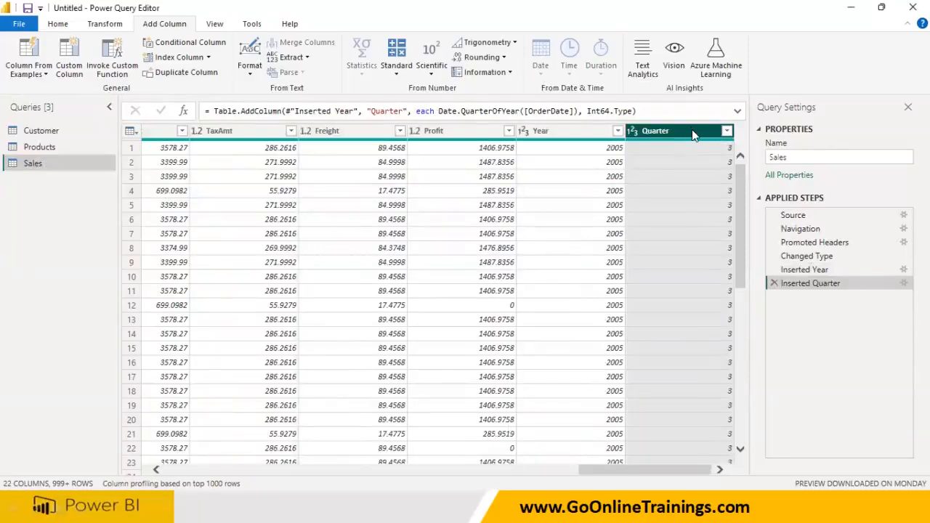
Step: Add the prefix "Qtr " to every value in the Quarter column
{"action": "left_click", "coordinate": [109, 25]}
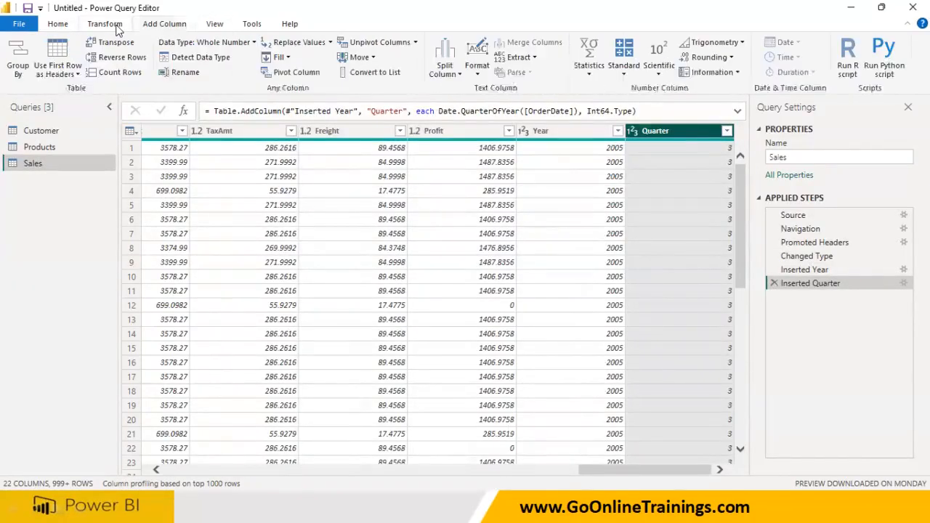
{"action": "left_click", "coordinate": [478, 75]}
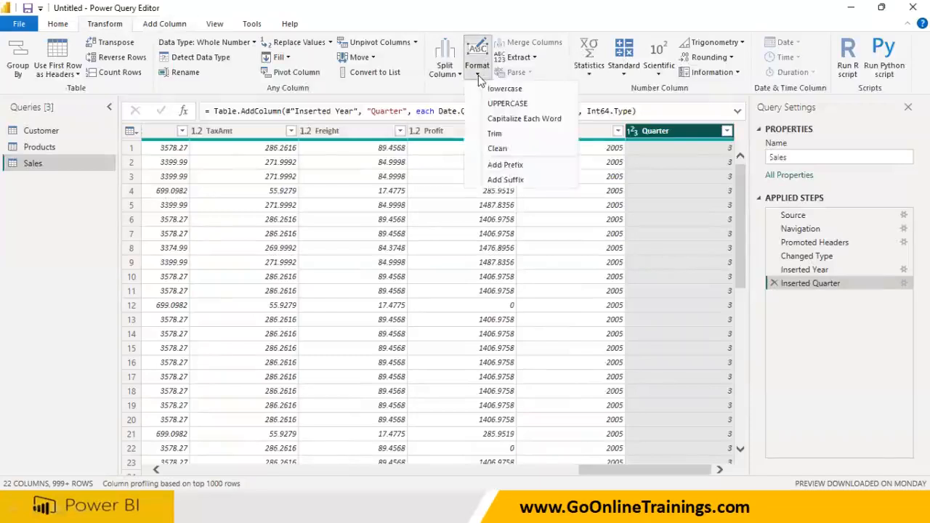
{"action": "left_click", "coordinate": [495, 166]}
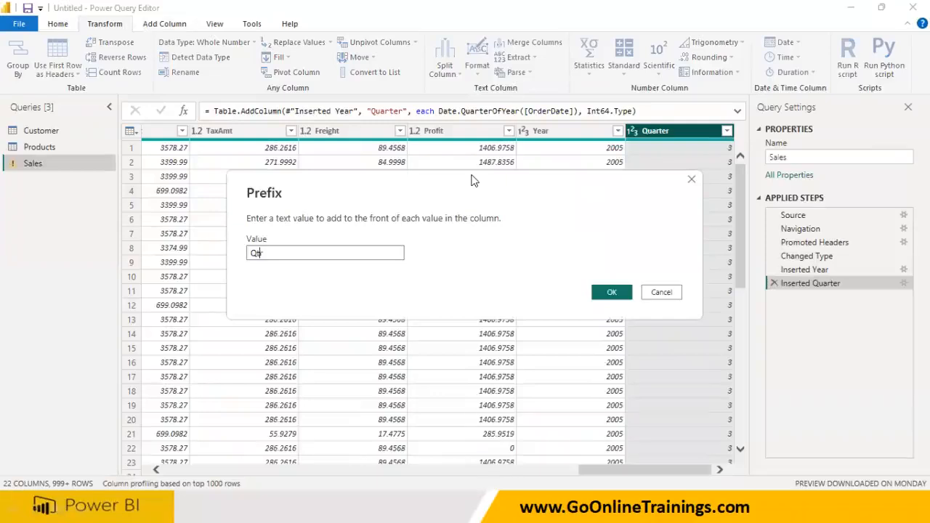
{"action": "left_click", "coordinate": [610, 291]}
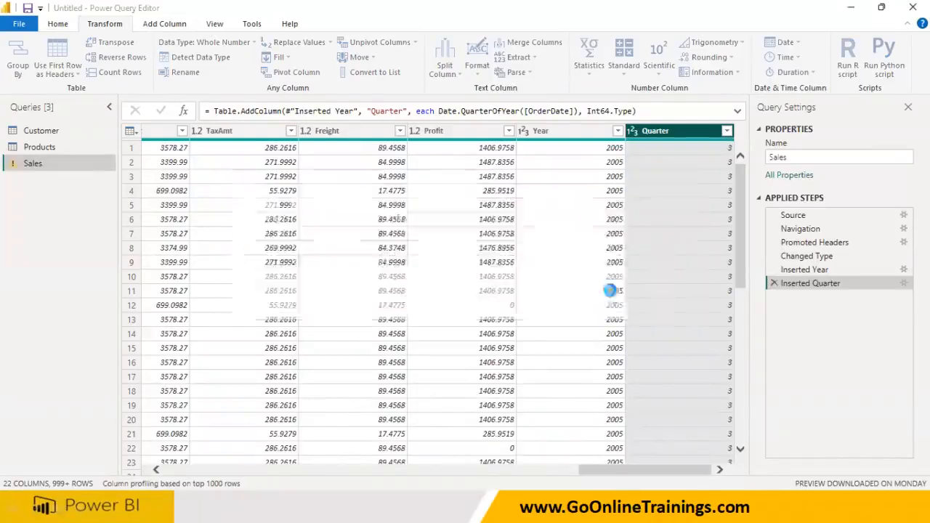
Step: Load the complete list of Quarter values in the column's filter and apply the filter with all values kept
{"action": "left_click", "coordinate": [727, 131]}
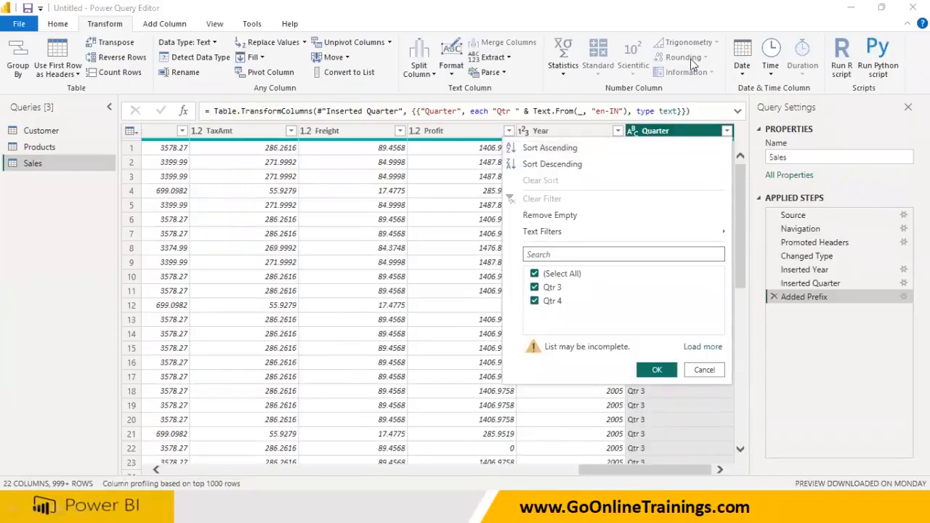
{"action": "left_click", "coordinate": [703, 347]}
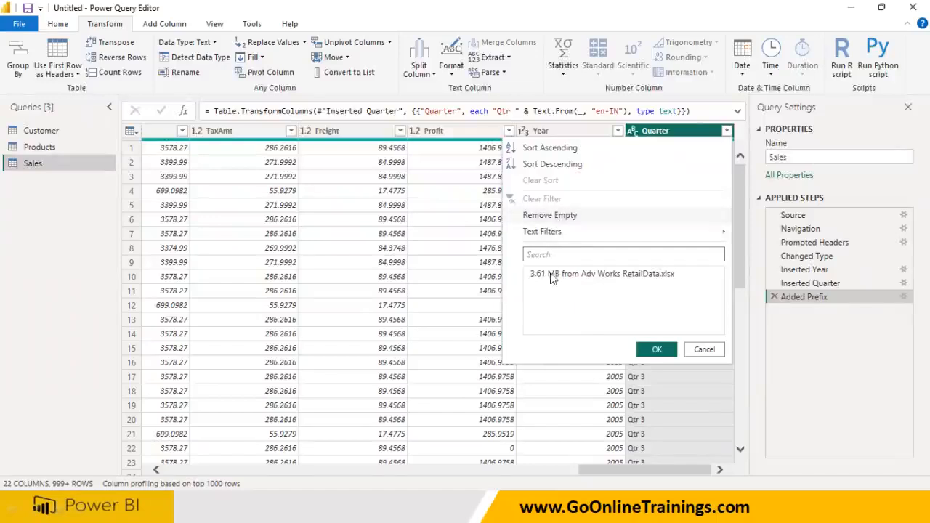
{"action": "left_click", "coordinate": [663, 349]}
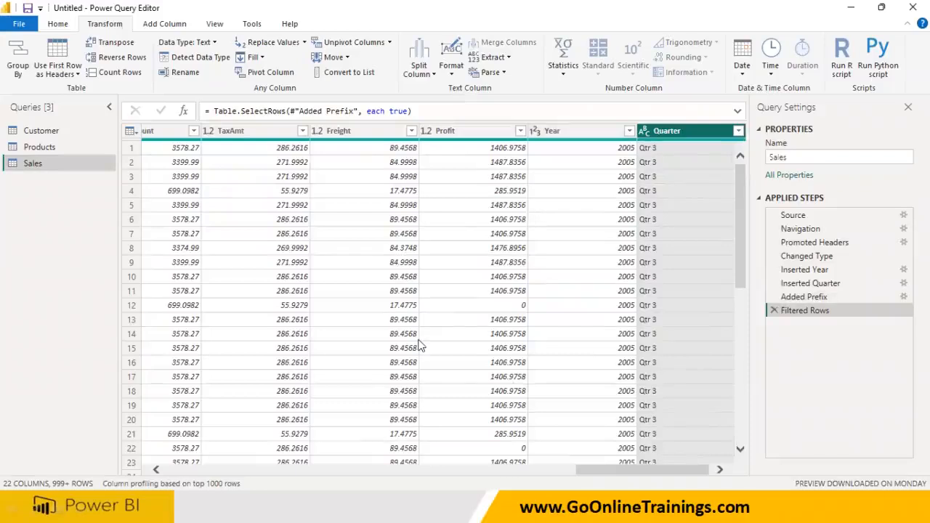
Step: Add a Month number column to the Sales query based on the OrderDate column
{"action": "left_click", "coordinate": [193, 470]}
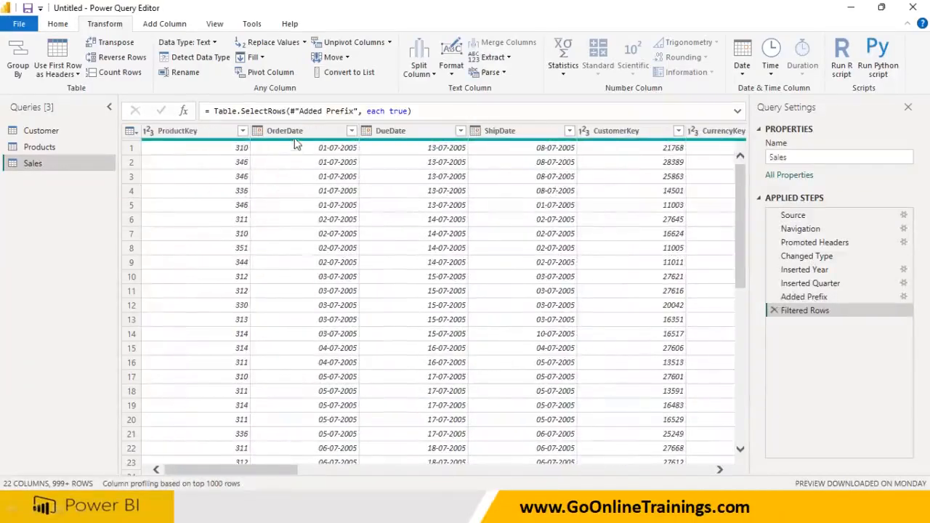
{"action": "left_click", "coordinate": [295, 133]}
{"action": "left_click", "coordinate": [158, 22]}
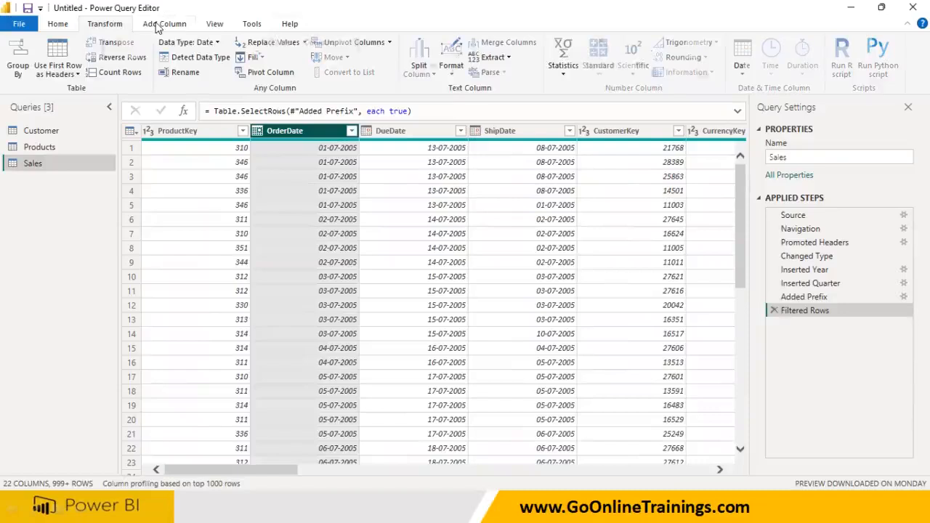
{"action": "left_click", "coordinate": [538, 71]}
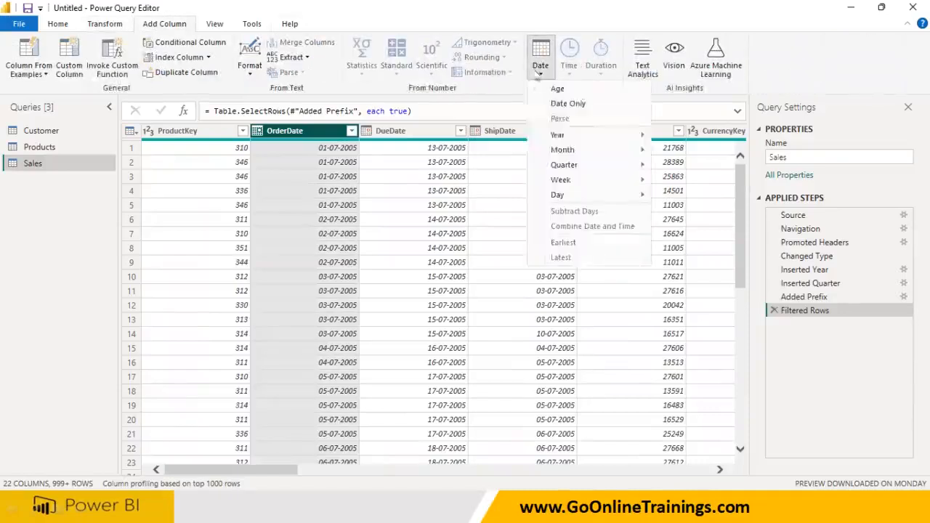
{"action": "mouse_move", "coordinate": [565, 155]}
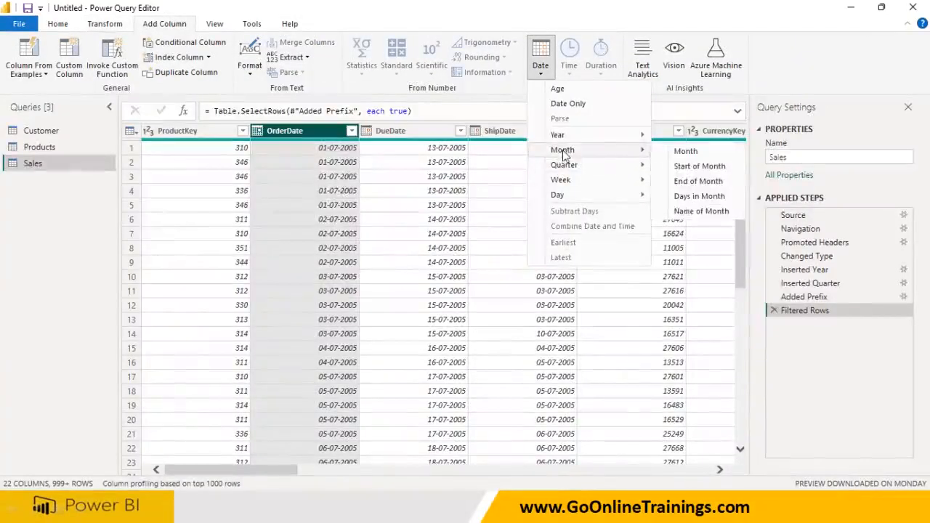
{"action": "left_click", "coordinate": [685, 152]}
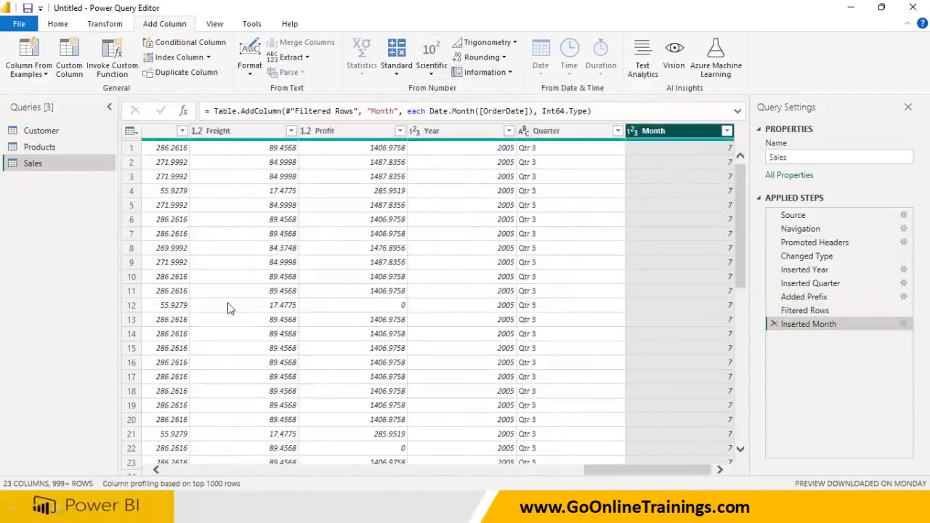
Step: Add a Week of Year column to the Sales query based on the OrderDate column
{"action": "left_click", "coordinate": [171, 468]}
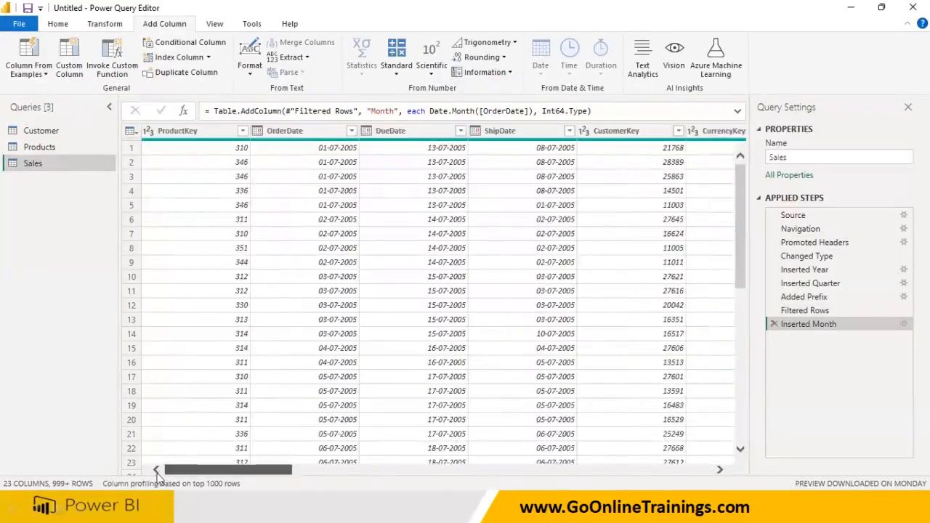
{"action": "left_click", "coordinate": [285, 132]}
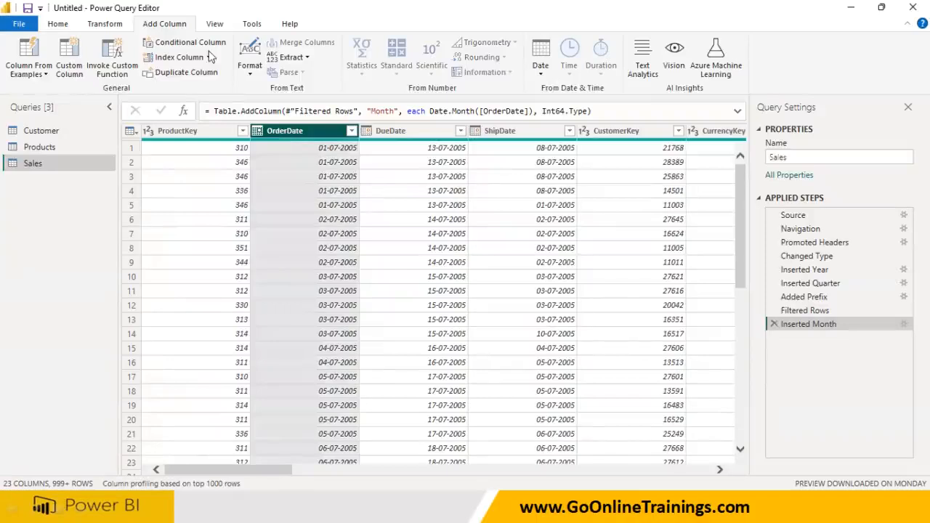
{"action": "left_click", "coordinate": [539, 73]}
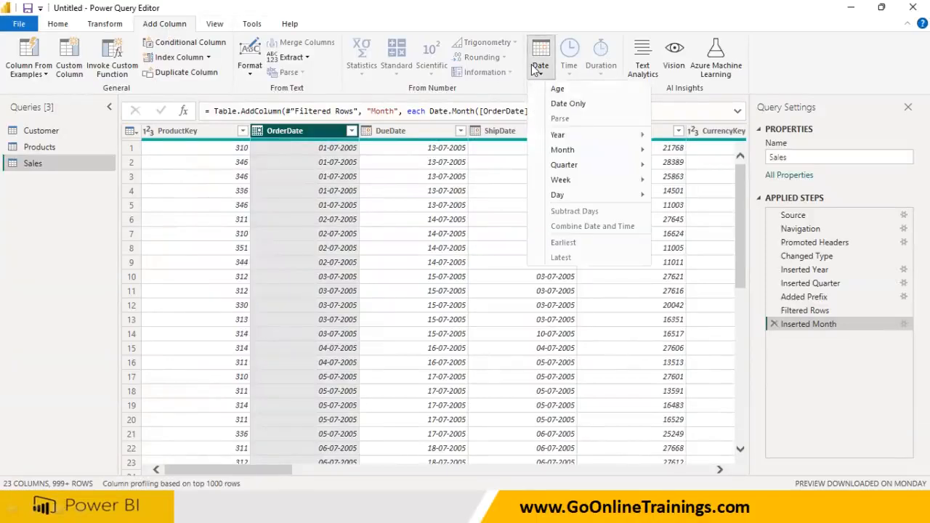
{"action": "mouse_move", "coordinate": [565, 167]}
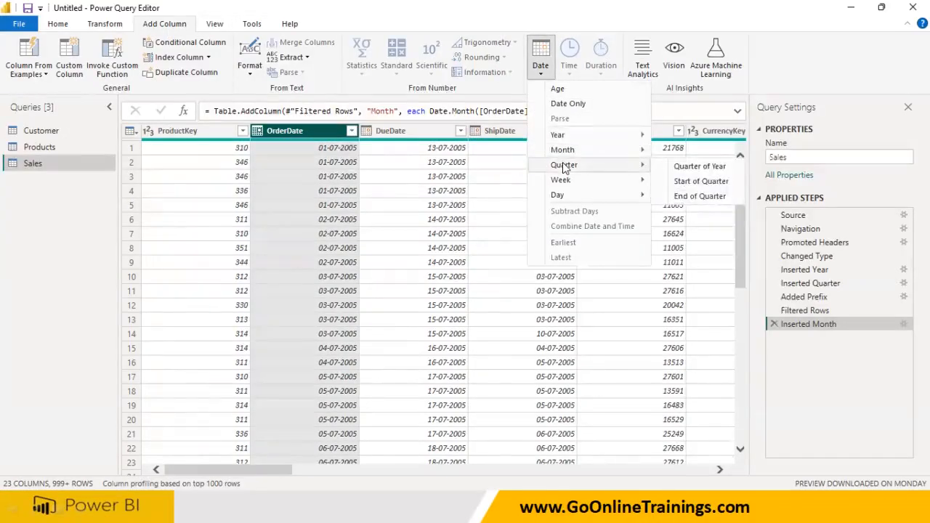
{"action": "mouse_move", "coordinate": [573, 182]}
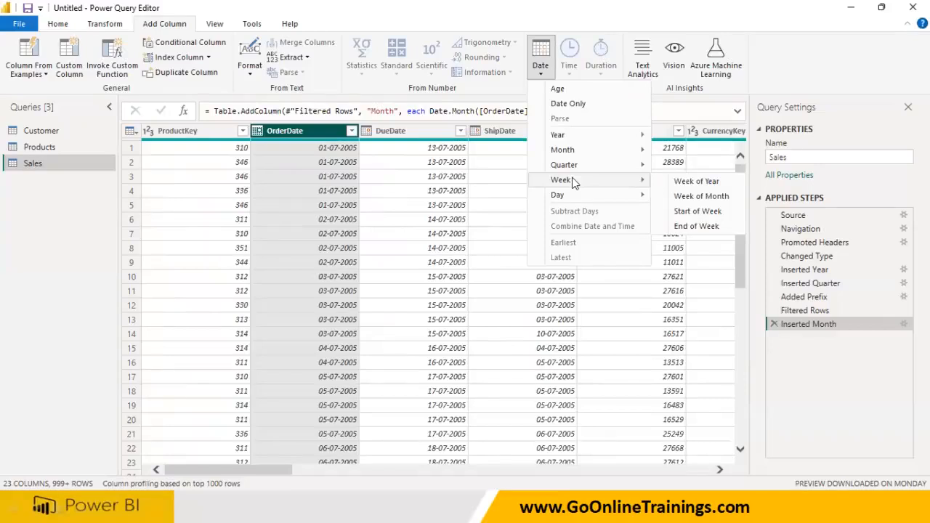
{"action": "left_click", "coordinate": [680, 183]}
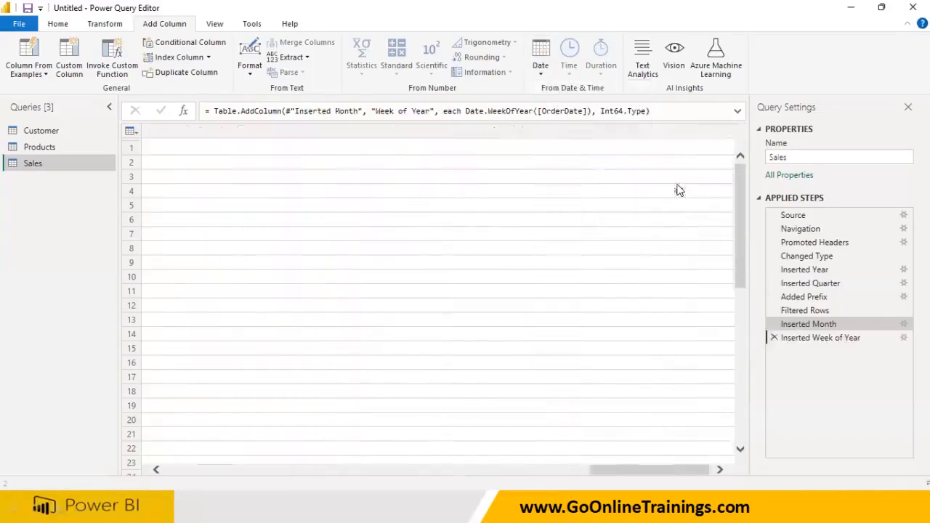
Step: Check the values in the Week of Year column's filter without changing it, and rename the column to "Week"
{"action": "left_click", "coordinate": [727, 131]}
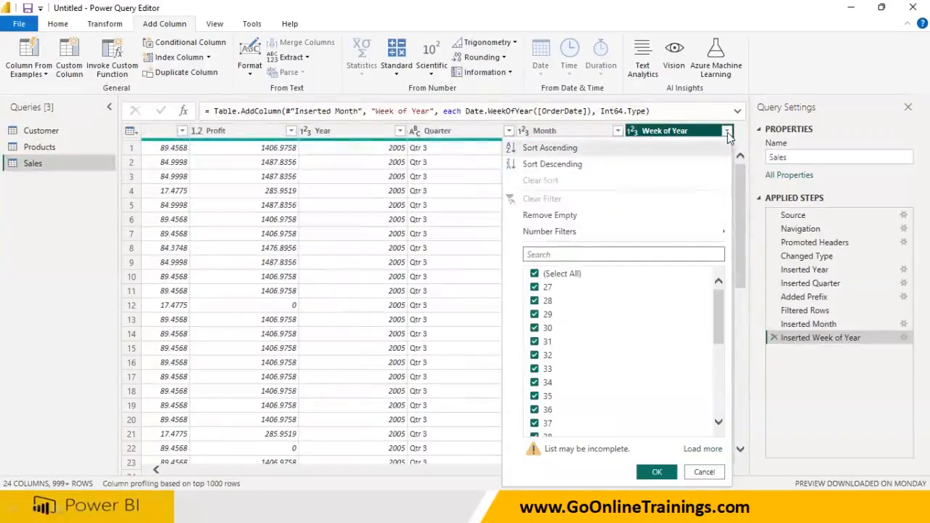
{"action": "left_click", "coordinate": [704, 472]}
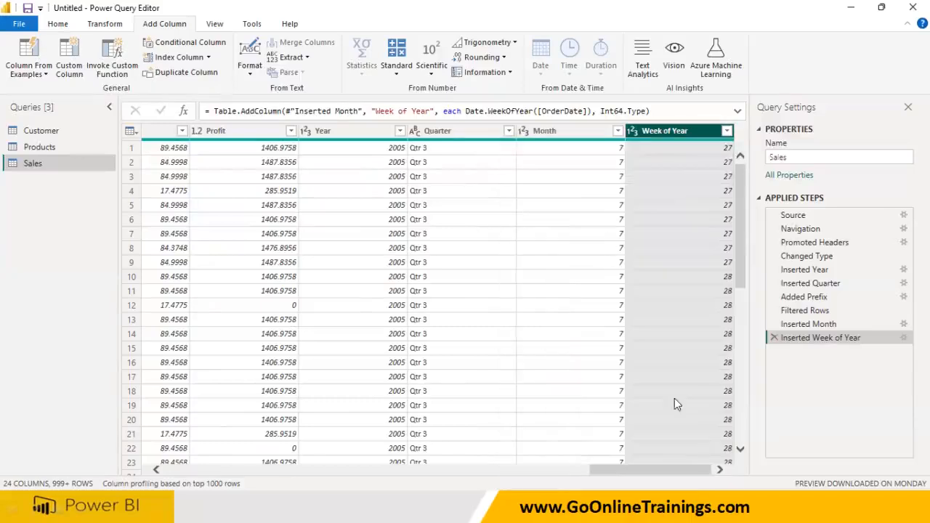
{"action": "double_click", "coordinate": [677, 133]}
{"action": "type", "text": "Week"}
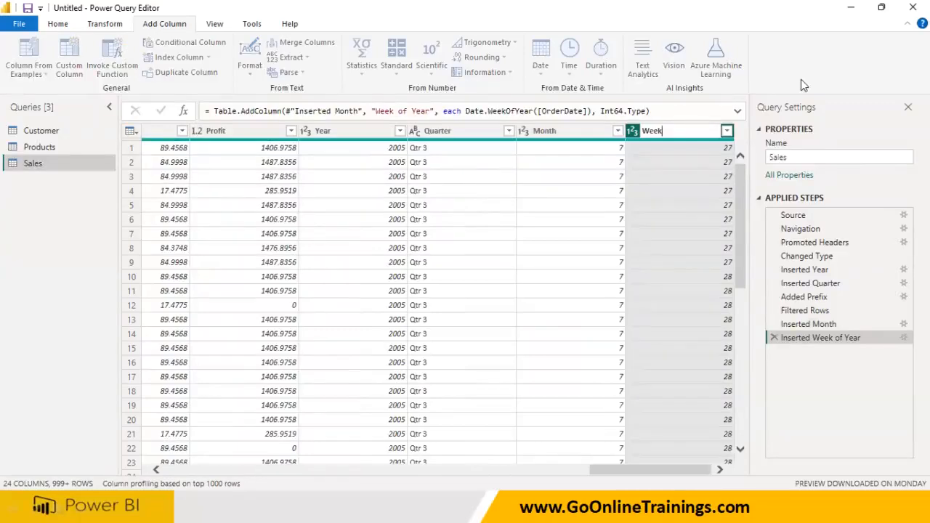
{"action": "key", "text": "Return"}
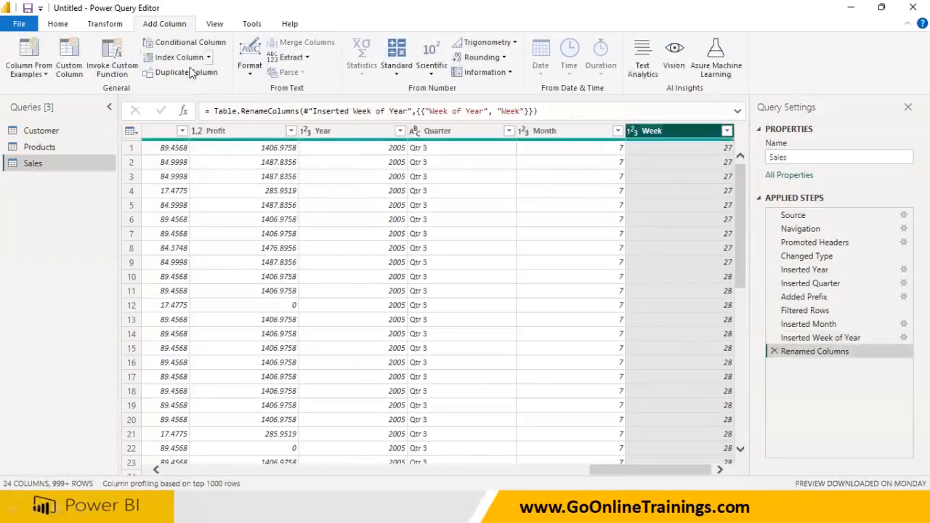
Step: Add a Day number column to the Sales query based on the OrderDate column
{"action": "left_click", "coordinate": [173, 471]}
{"action": "left_click", "coordinate": [167, 470]}
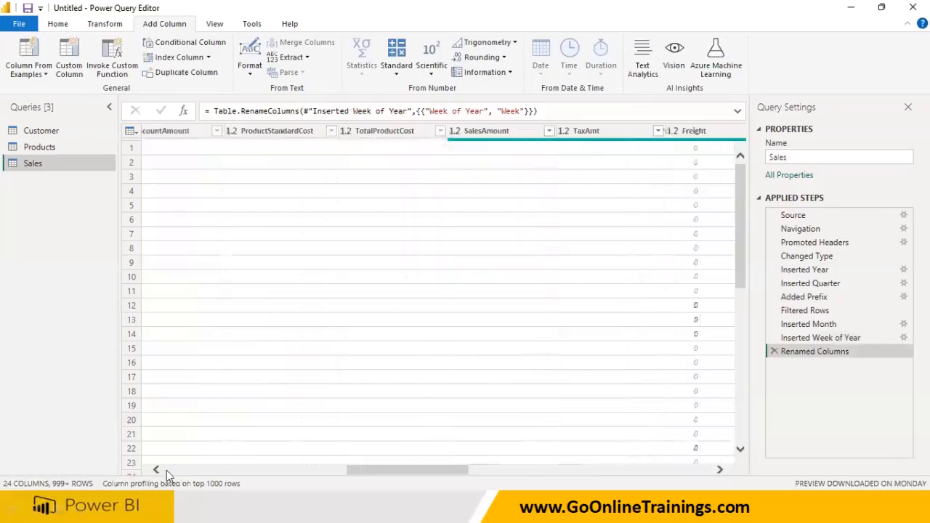
{"action": "left_click", "coordinate": [167, 470]}
{"action": "left_click", "coordinate": [166, 470]}
{"action": "left_click", "coordinate": [305, 132]}
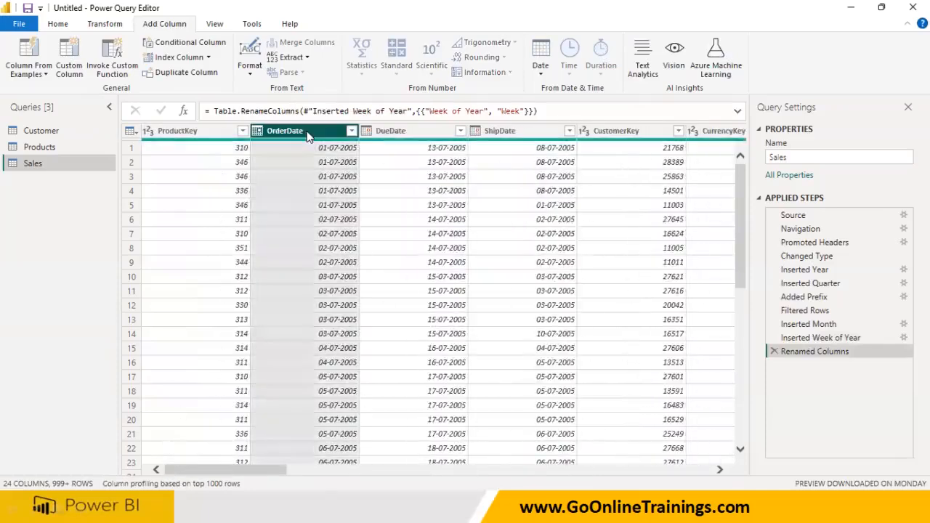
{"action": "left_click", "coordinate": [541, 69]}
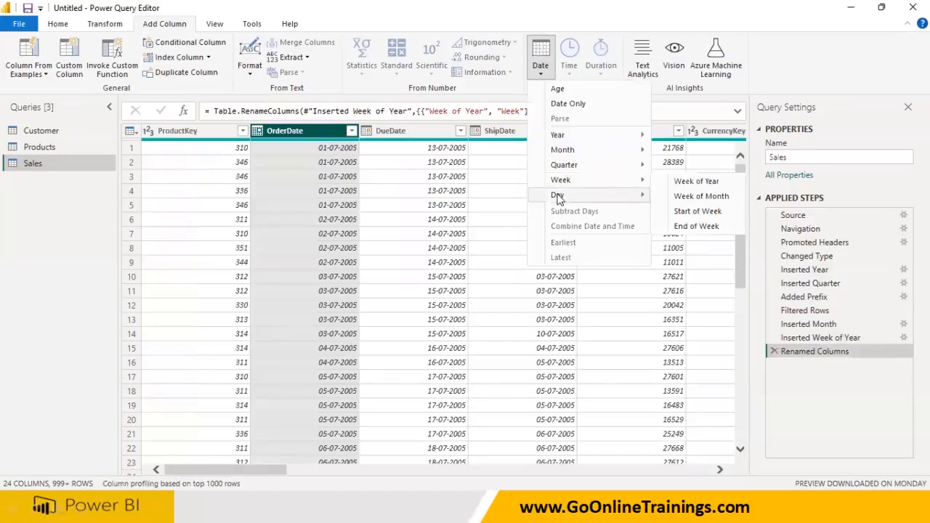
{"action": "mouse_move", "coordinate": [561, 197]}
{"action": "left_click", "coordinate": [683, 196]}
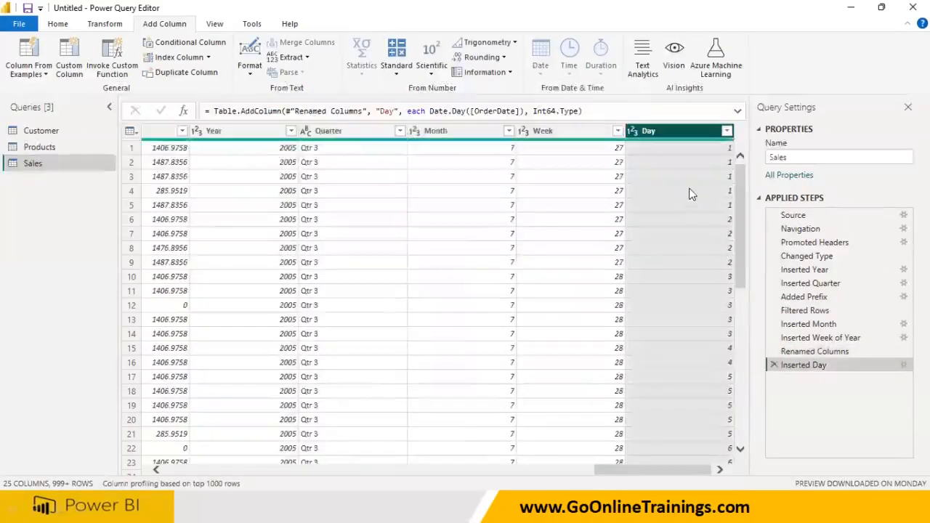
{"action": "left_click", "coordinate": [165, 471]}
{"action": "left_click", "coordinate": [165, 470]}
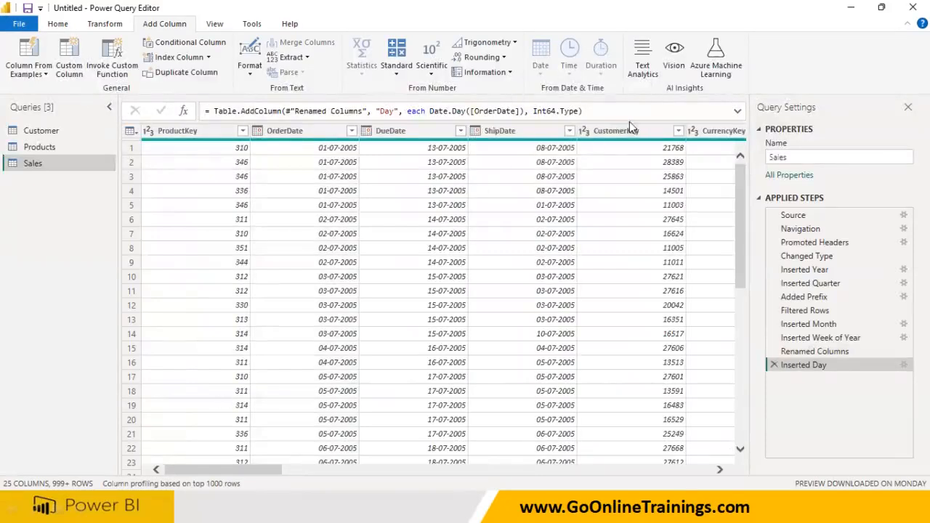
{"action": "left_click", "coordinate": [290, 132]}
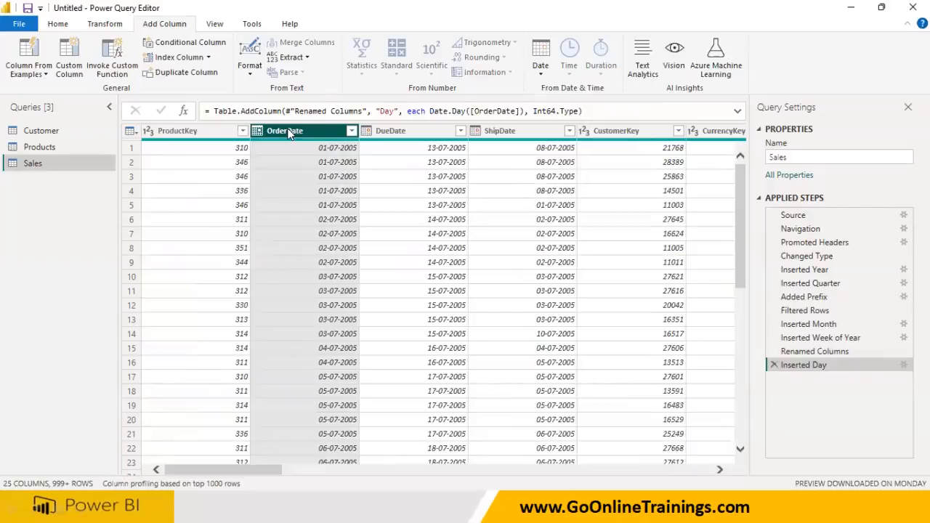
{"action": "left_click", "coordinate": [543, 69]}
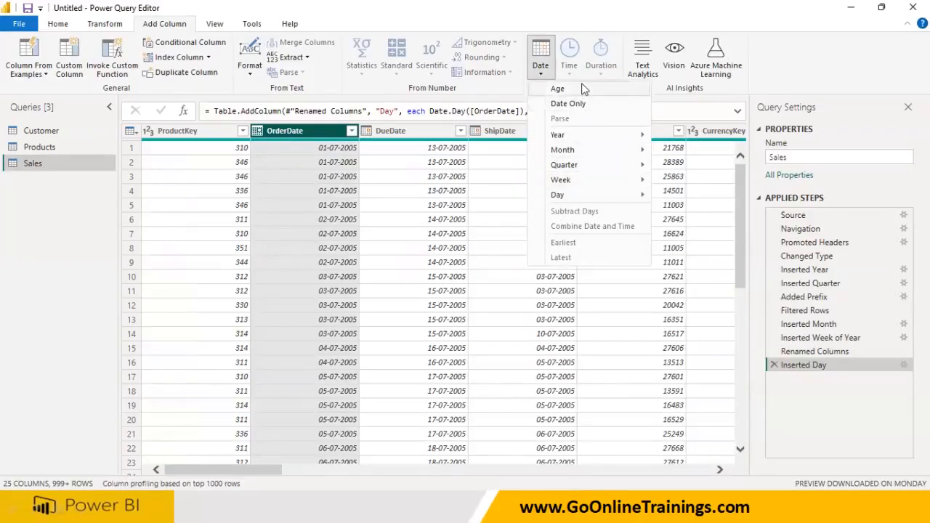
{"action": "left_click", "coordinate": [540, 311]}
{"action": "mouse_move", "coordinate": [158, 42]}
{"action": "left_mouse_down"}
{"action": "mouse_move", "coordinate": [232, 51]}
{"action": "mouse_move", "coordinate": [178, 20]}
{"action": "mouse_move", "coordinate": [138, 44]}
{"action": "mouse_move", "coordinate": [154, 23]}
{"action": "mouse_move", "coordinate": [182, 19]}
{"action": "left_mouse_up"}
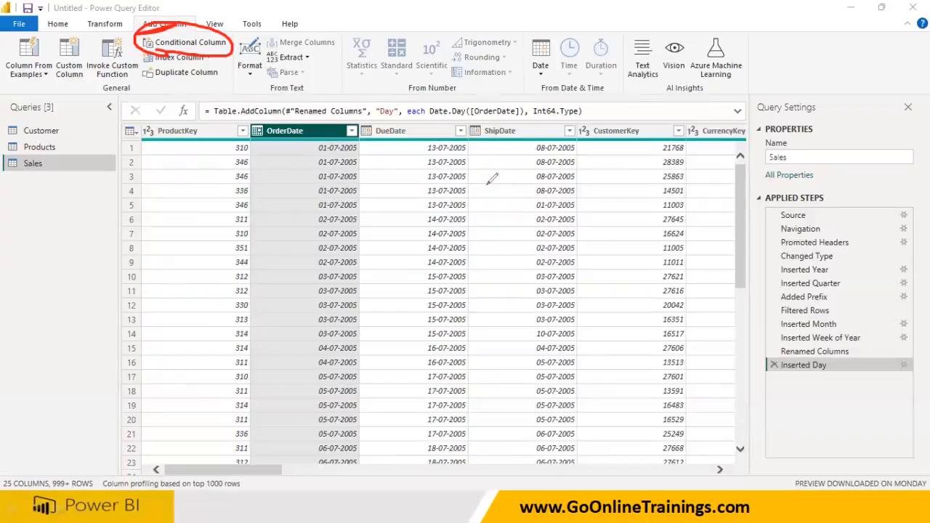
{"action": "key", "text": "Escape"}
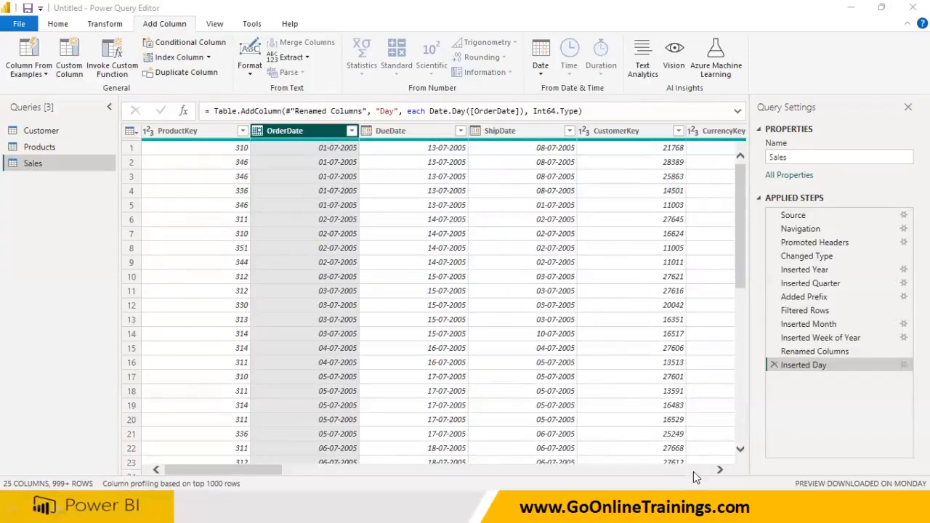
Step: Start a conditional column named "SemNo" whose condition tests the Month column
{"action": "left_click", "coordinate": [185, 45]}
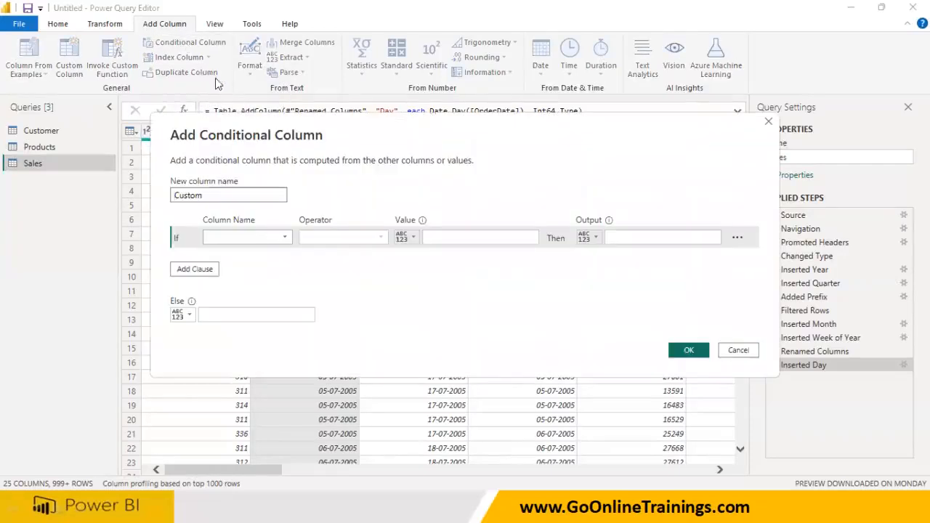
{"action": "type", "text": "SemNo"}
{"action": "left_click", "coordinate": [284, 238]}
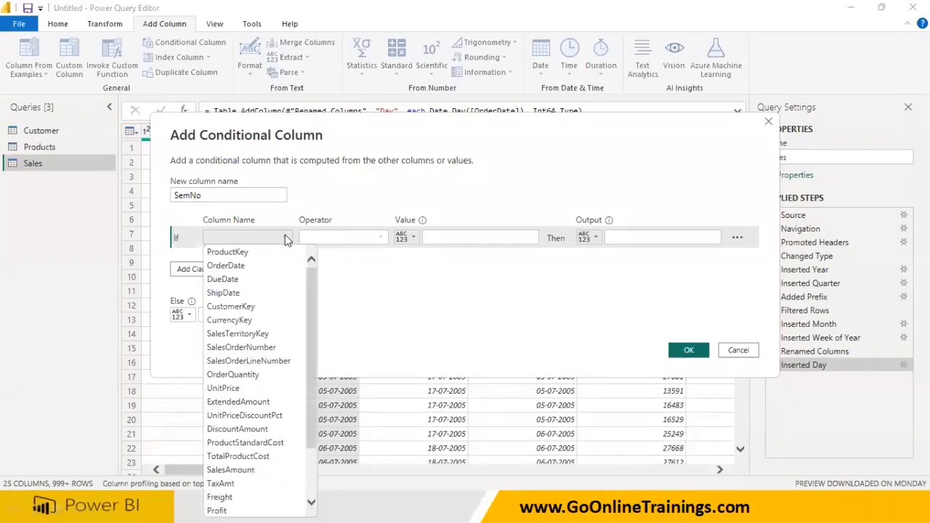
{"action": "left_click", "coordinate": [308, 308]}
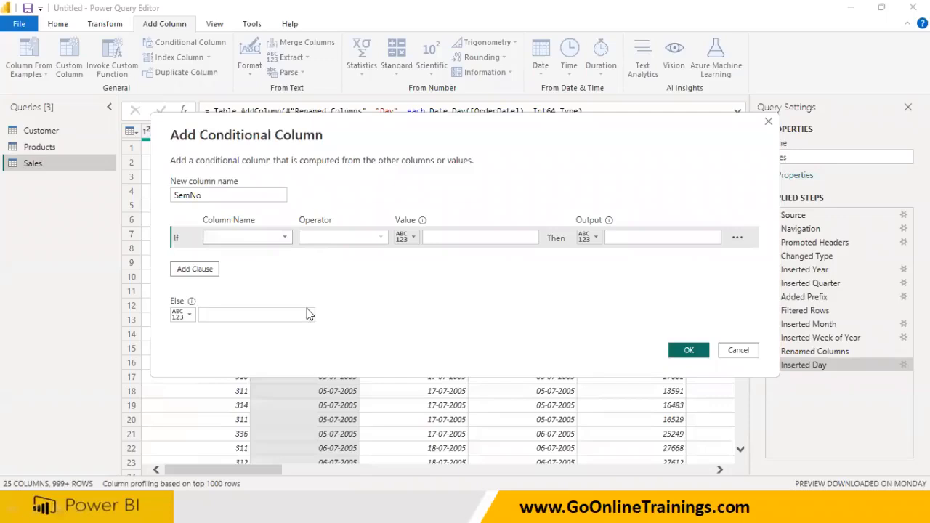
{"action": "left_click", "coordinate": [284, 238]}
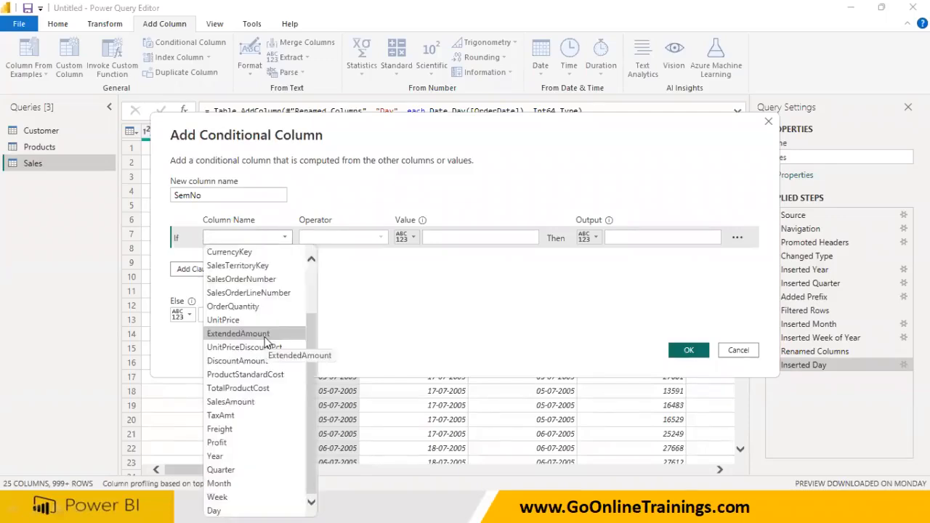
{"action": "left_click", "coordinate": [233, 483]}
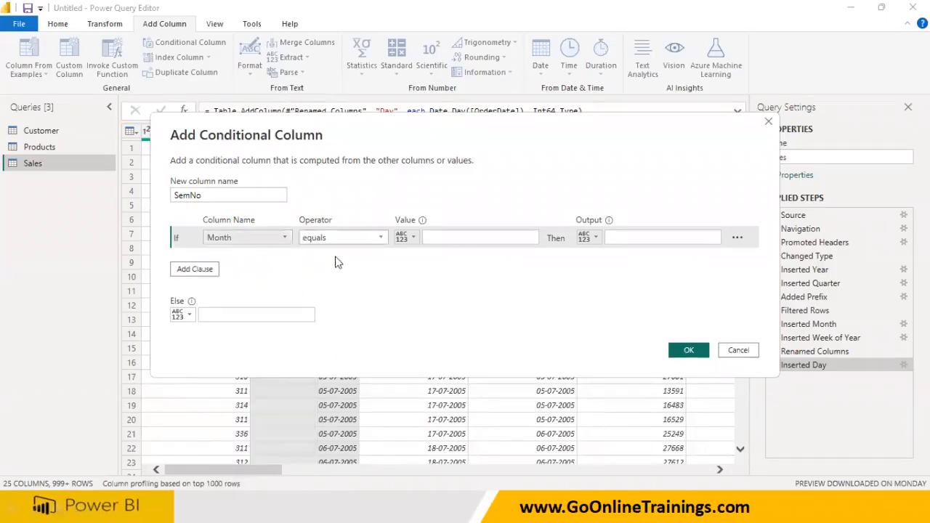
Step: Make the condition return "Sem1" when Month is less than or equal to 6, otherwise "Sem2", and create the column
{"action": "left_click", "coordinate": [347, 240]}
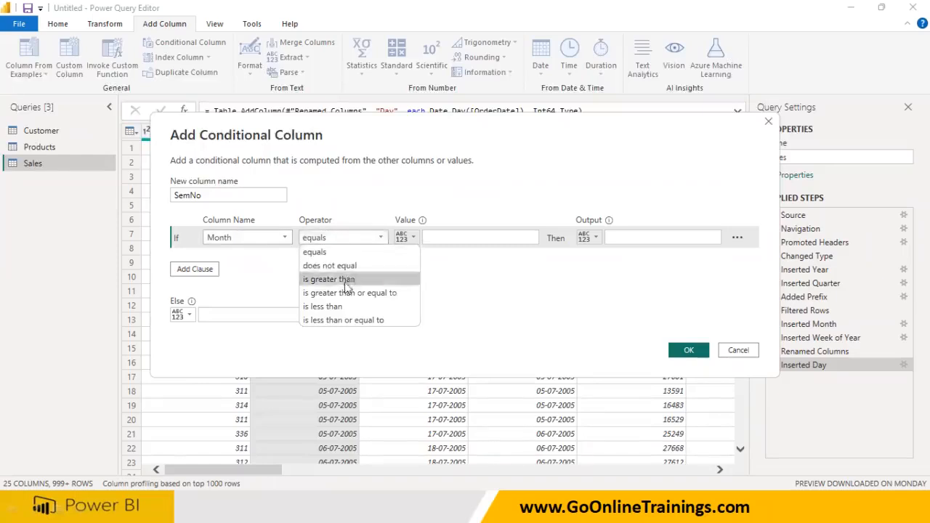
{"action": "left_click", "coordinate": [343, 320]}
{"action": "left_click", "coordinate": [440, 239]}
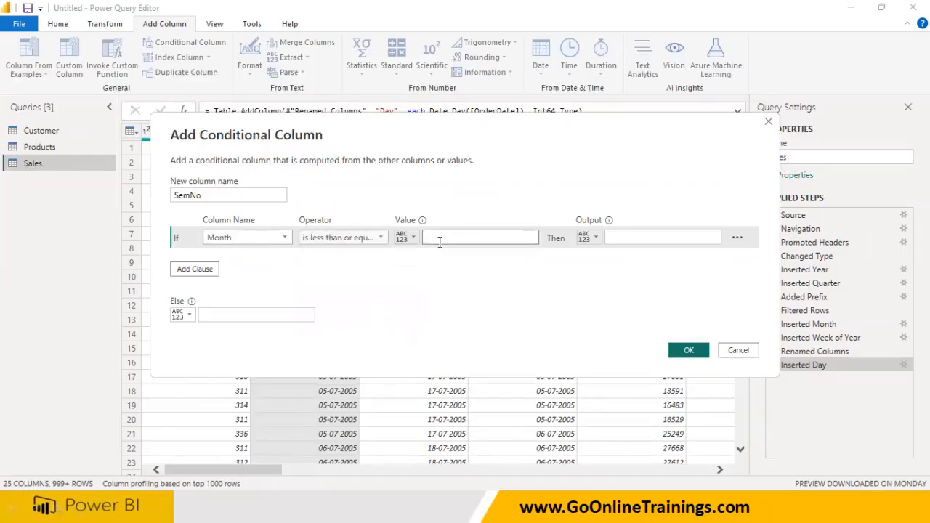
{"action": "left_click", "coordinate": [612, 236]}
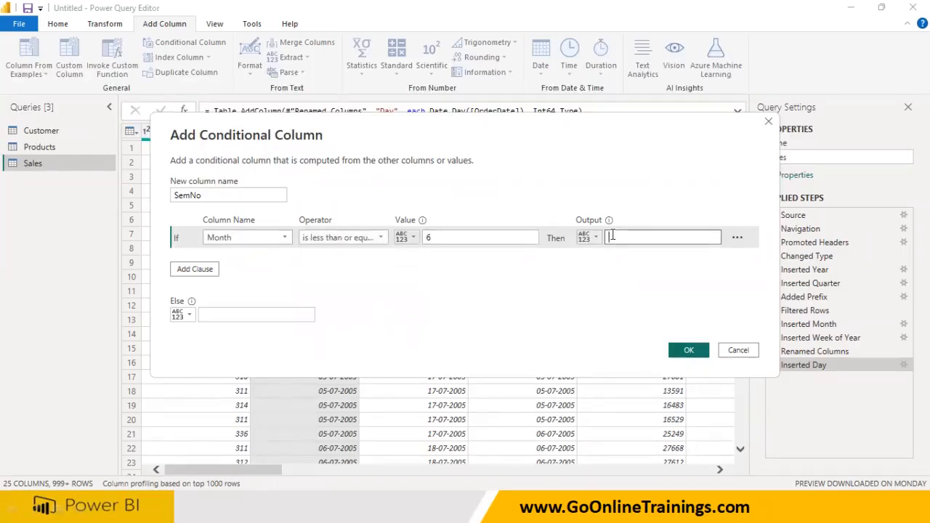
{"action": "left_click", "coordinate": [254, 314]}
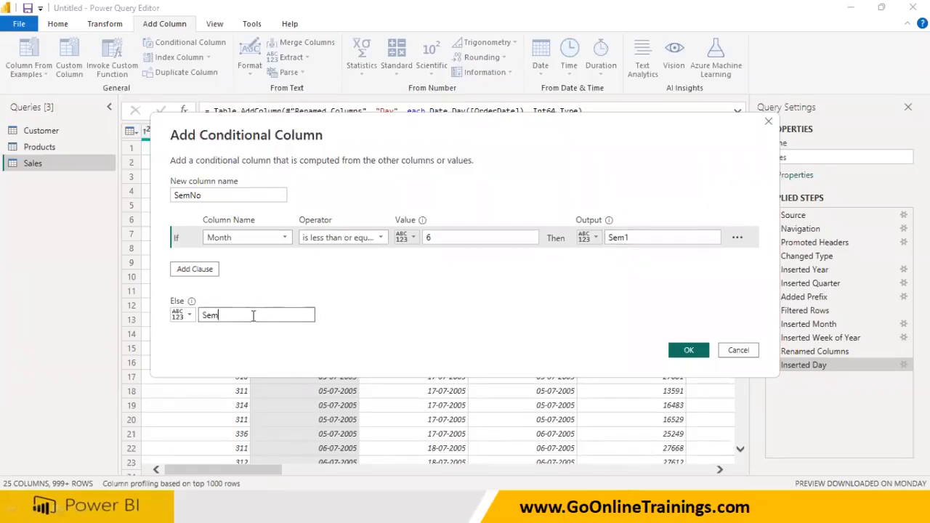
{"action": "left_click", "coordinate": [696, 353]}
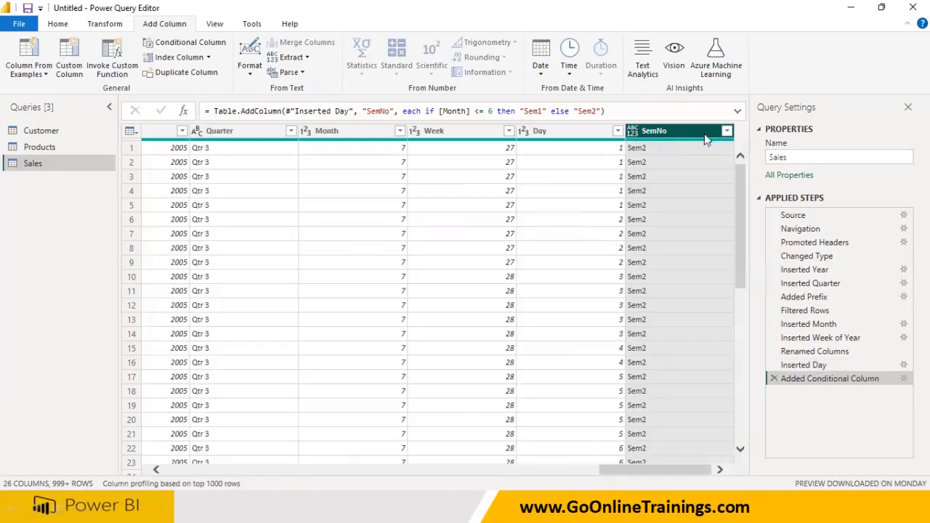
Step: Load the complete value list in the SemNo column's filter and accept the filter
{"action": "left_click", "coordinate": [728, 133]}
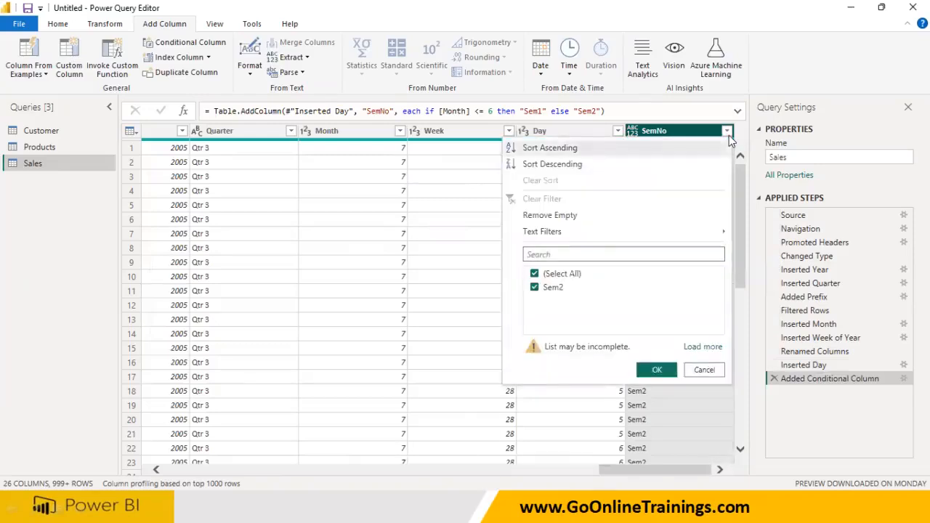
{"action": "left_click", "coordinate": [720, 349]}
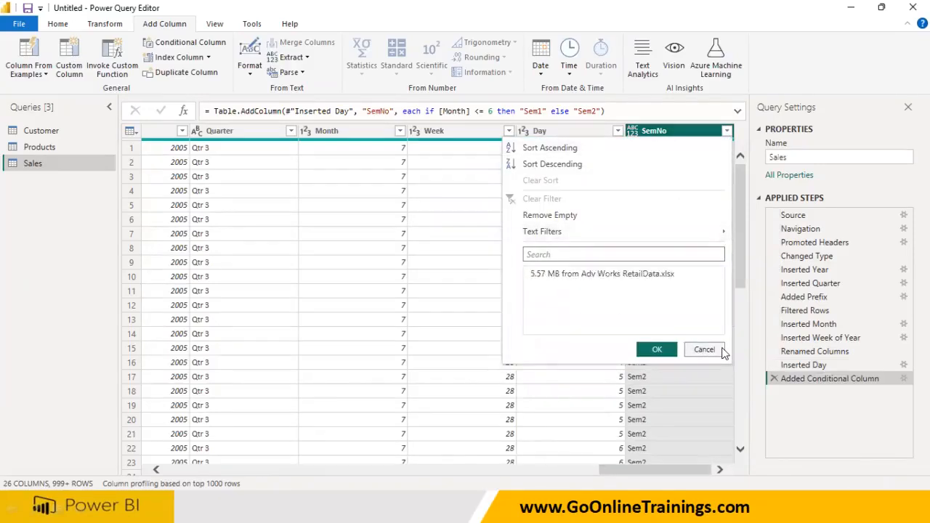
{"action": "left_click", "coordinate": [655, 350]}
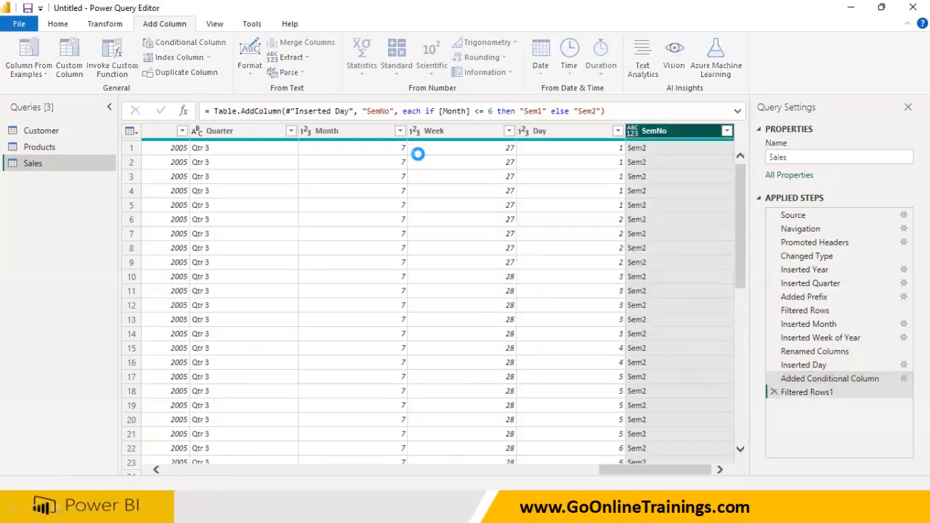
Step: Close the query editor and apply the changes, returning to the table view of the Sales data
{"action": "left_click", "coordinate": [54, 24]}
{"action": "left_click", "coordinate": [20, 56]}
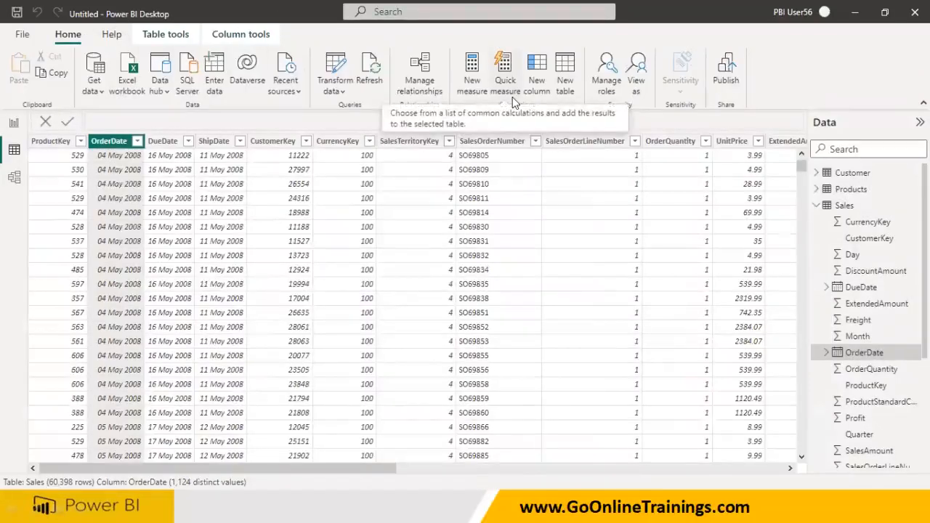
{"action": "left_click", "coordinate": [14, 122]}
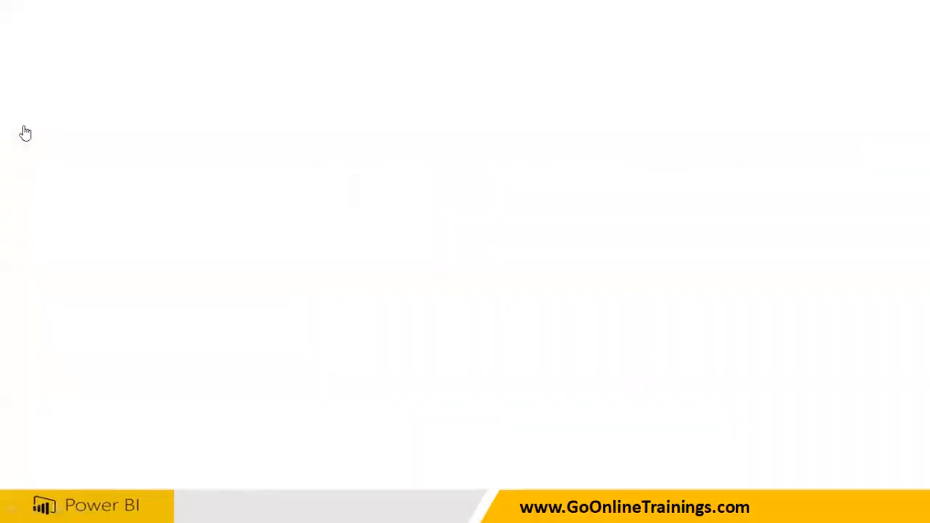
{"action": "left_click", "coordinate": [15, 150]}
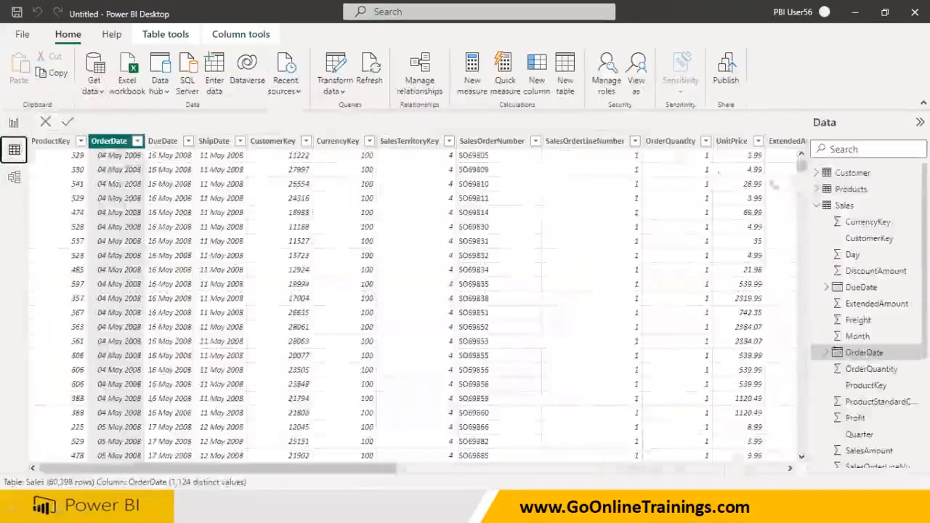
Step: Examine the Sales fields, including OrderDate's built-in date hierarchy and the new Year and Week columns
{"action": "left_click", "coordinate": [815, 206]}
{"action": "left_click", "coordinate": [815, 207]}
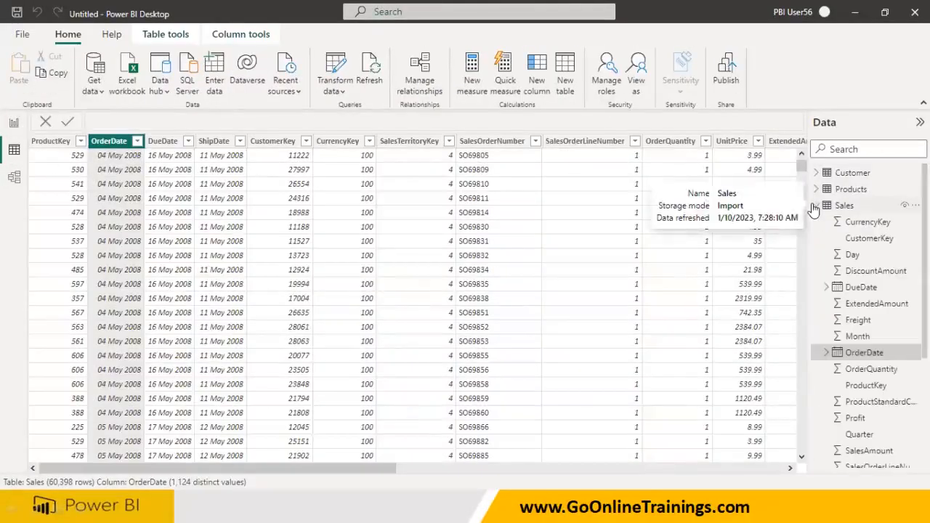
{"action": "scroll", "coordinate": [854, 269], "scroll_direction": "down", "scroll_amount": 2}
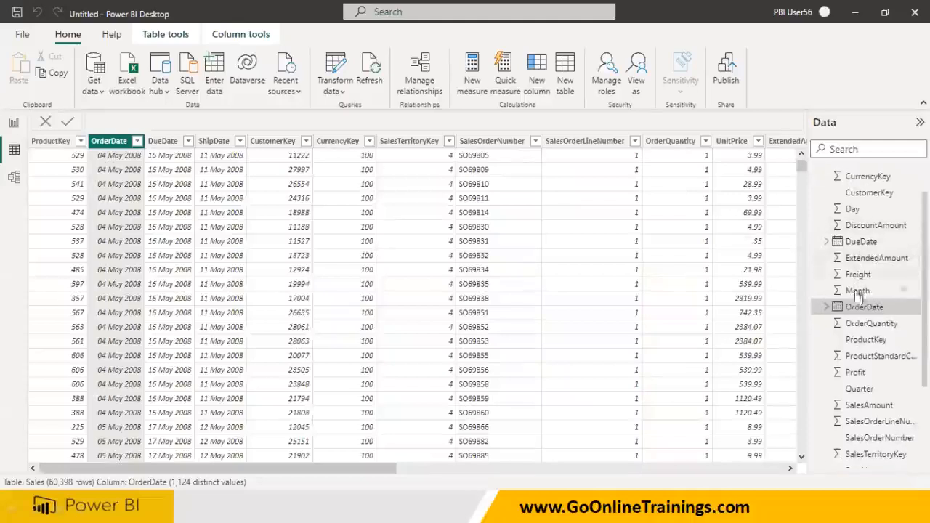
{"action": "left_click", "coordinate": [827, 308]}
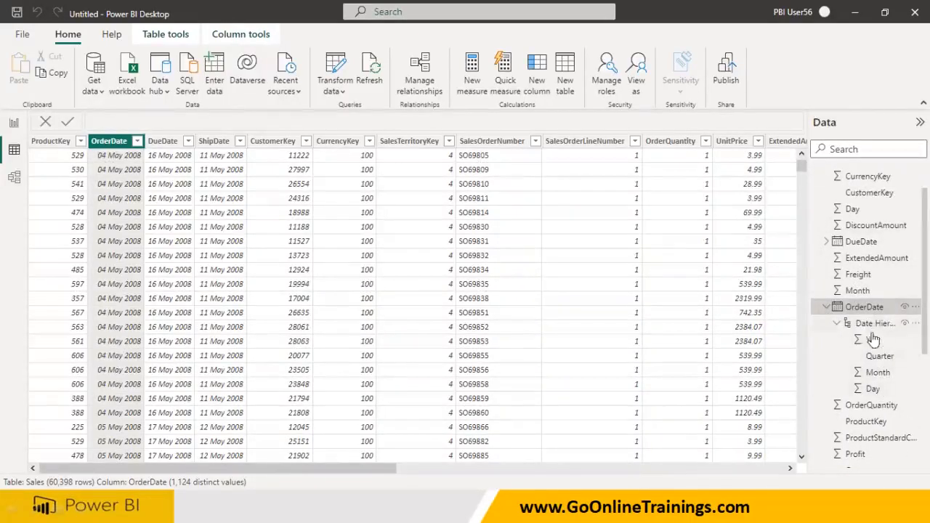
{"action": "scroll", "coordinate": [879, 356], "scroll_direction": "down", "scroll_amount": 5}
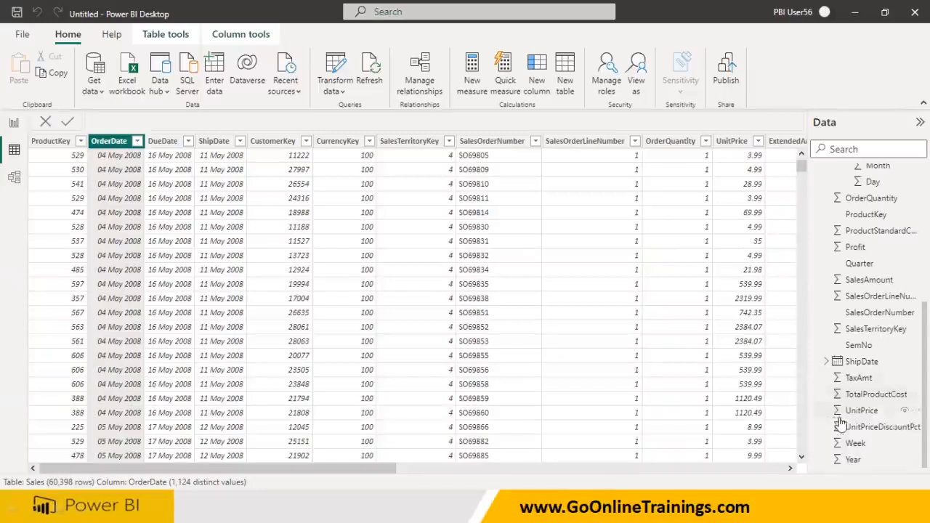
{"action": "left_click", "coordinate": [855, 460]}
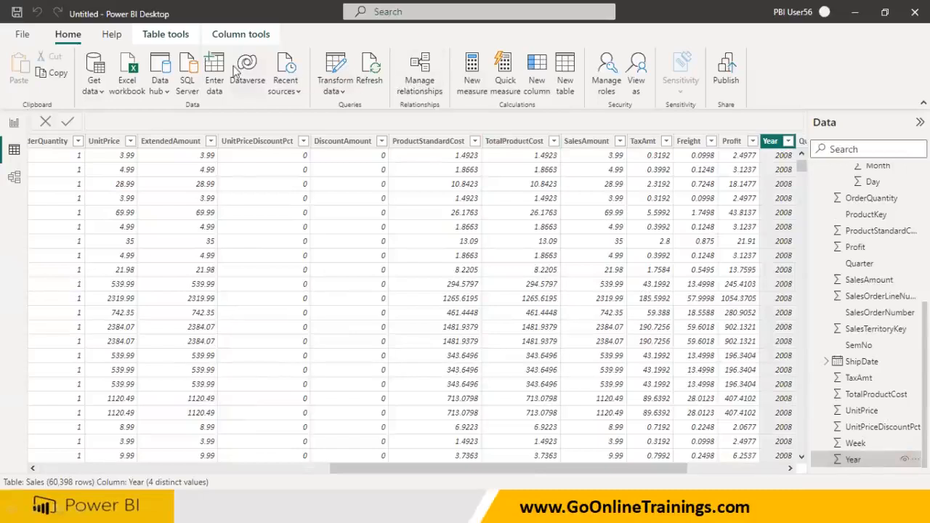
{"action": "left_click", "coordinate": [856, 444]}
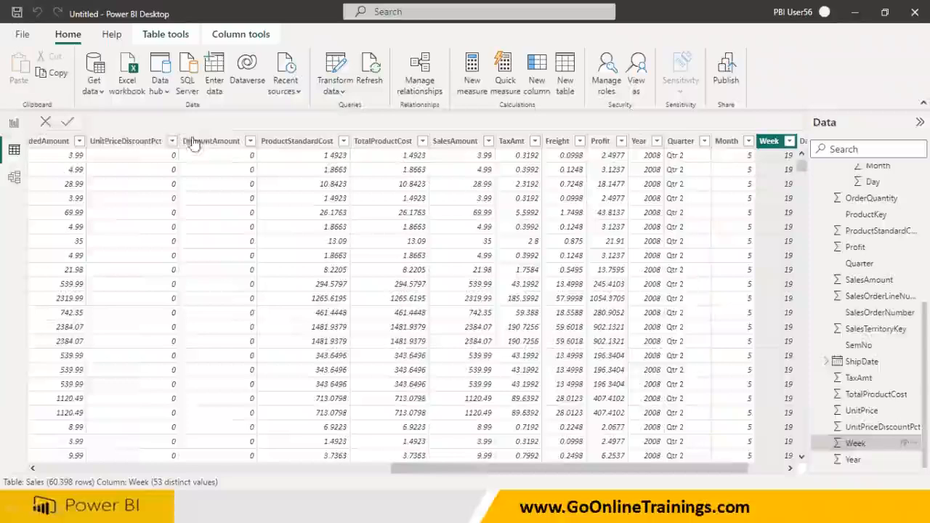
Step: In the report view, set the Sales Year column's default summarization to Don't summarize
{"action": "left_click", "coordinate": [14, 123]}
{"action": "scroll", "coordinate": [770, 399], "scroll_direction": "down", "scroll_amount": 10}
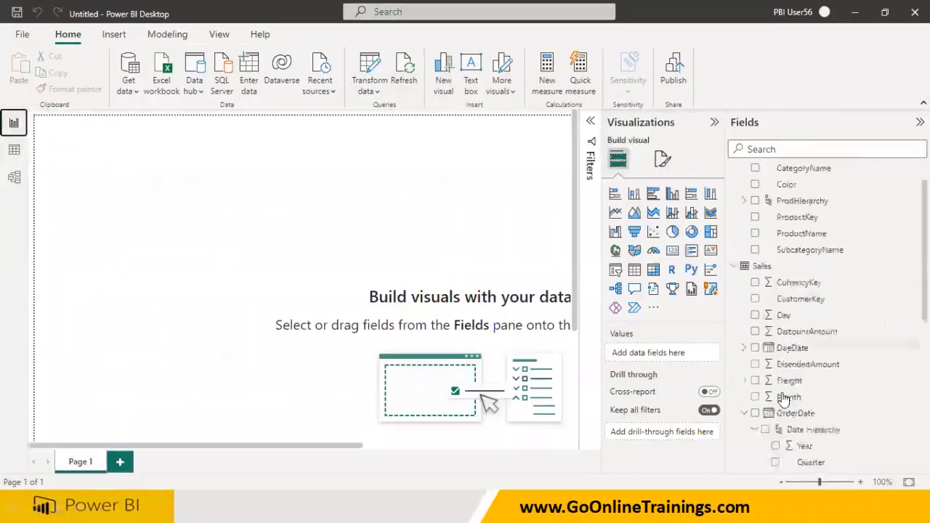
{"action": "left_click", "coordinate": [787, 460]}
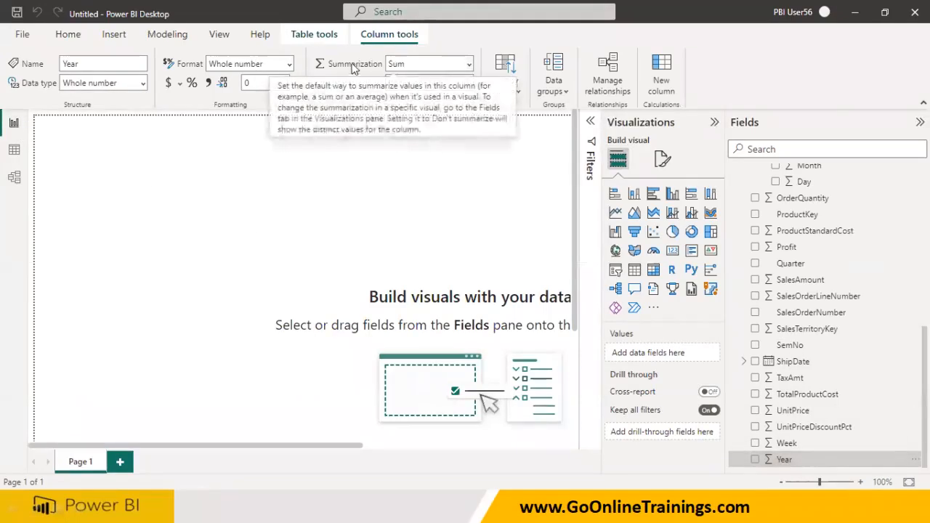
{"action": "left_click", "coordinate": [470, 66]}
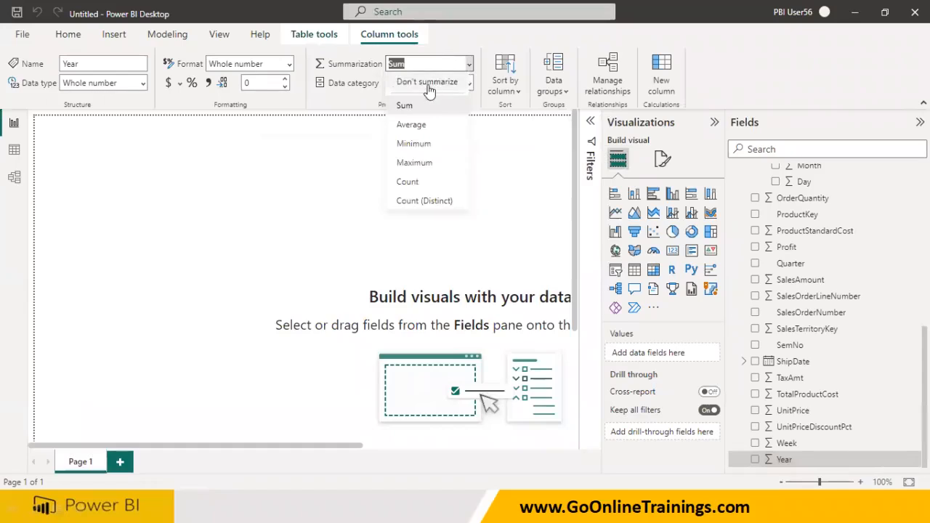
{"action": "left_click", "coordinate": [427, 83]}
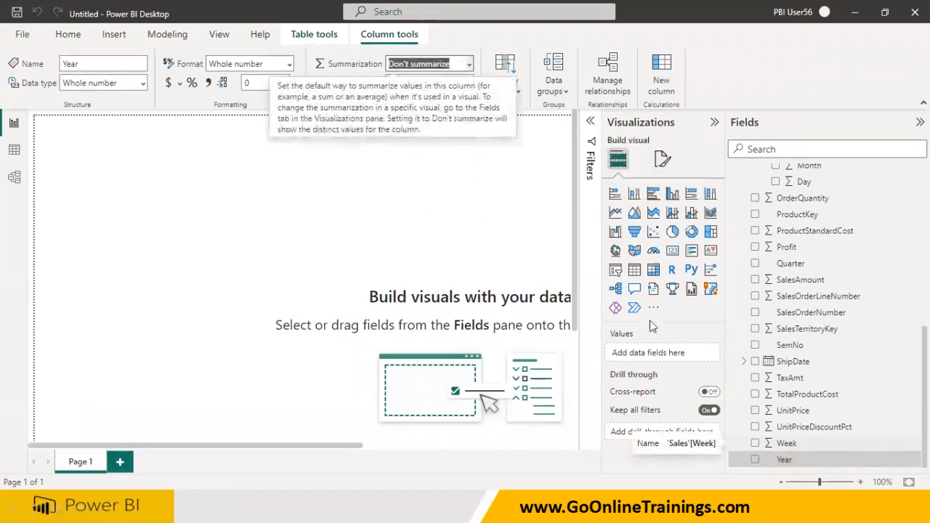
Step: Set the Sales Week column's default summarization to Don't summarize
{"action": "left_click", "coordinate": [785, 444]}
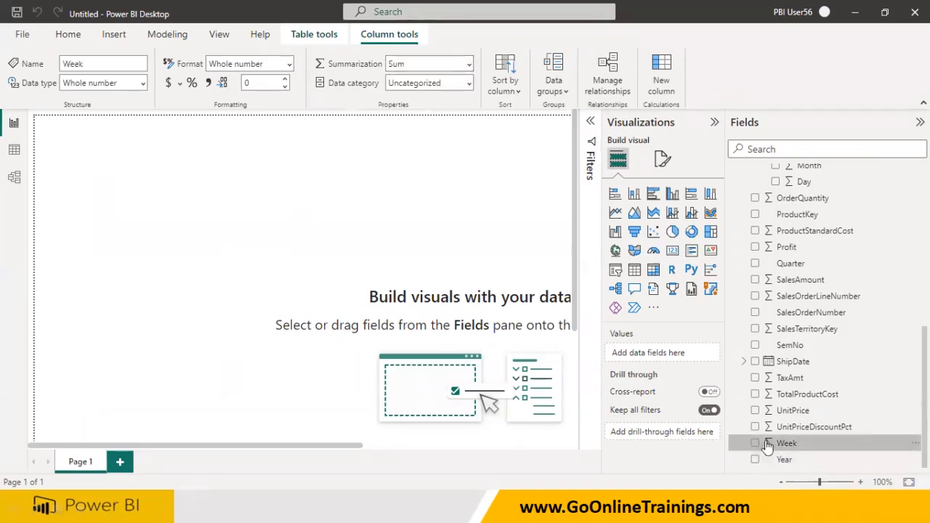
{"action": "left_click", "coordinate": [469, 68]}
{"action": "left_click", "coordinate": [452, 81]}
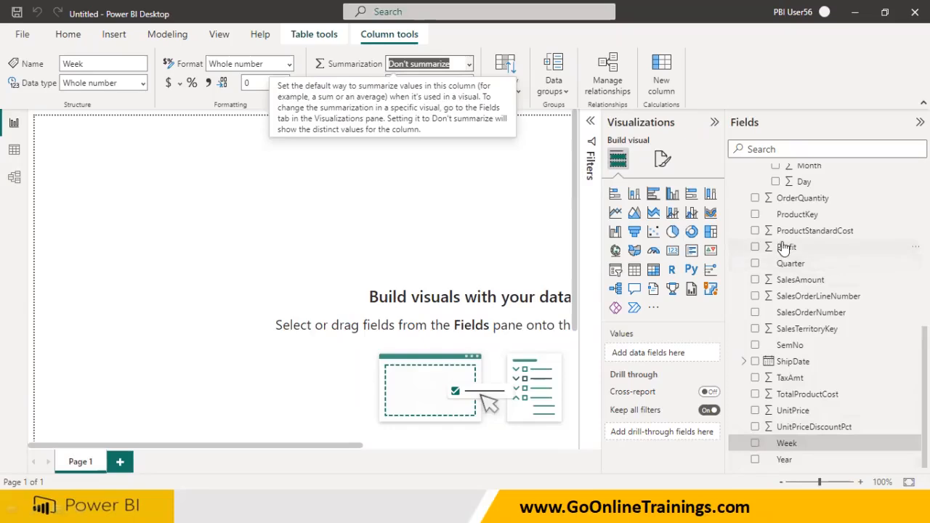
Step: Collapse the OrderDate field and set the separate Sales Month column's default summarization to Don't summarize
{"action": "scroll", "coordinate": [785, 248], "scroll_direction": "up", "scroll_amount": 5}
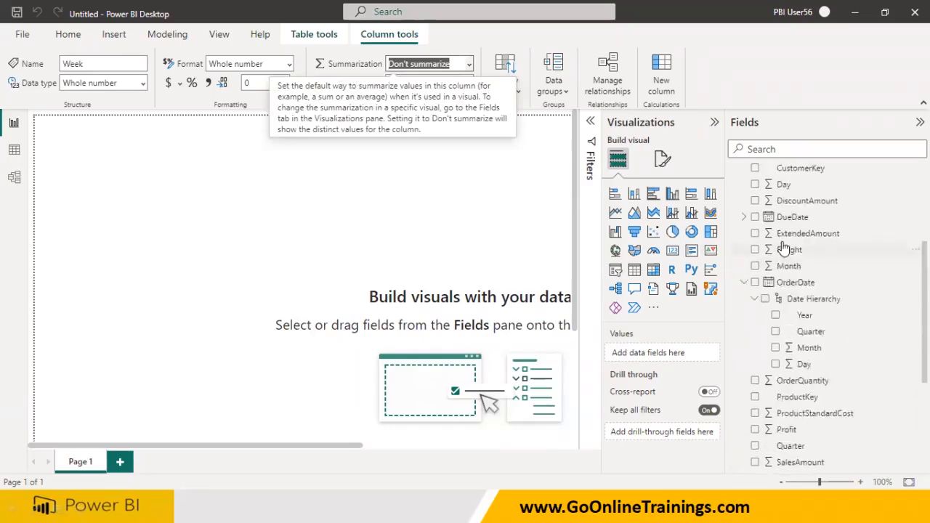
{"action": "left_click", "coordinate": [804, 349]}
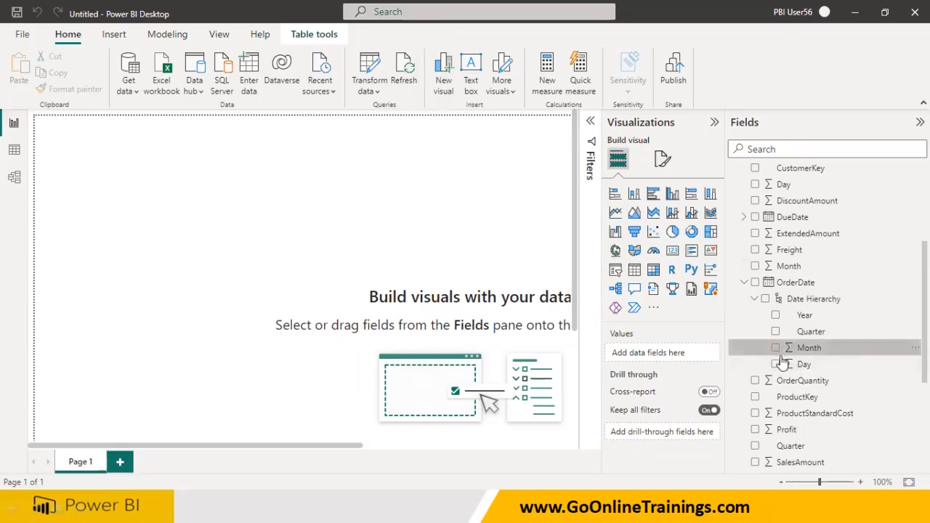
{"action": "scroll", "coordinate": [778, 362], "scroll_direction": "down", "scroll_amount": 2}
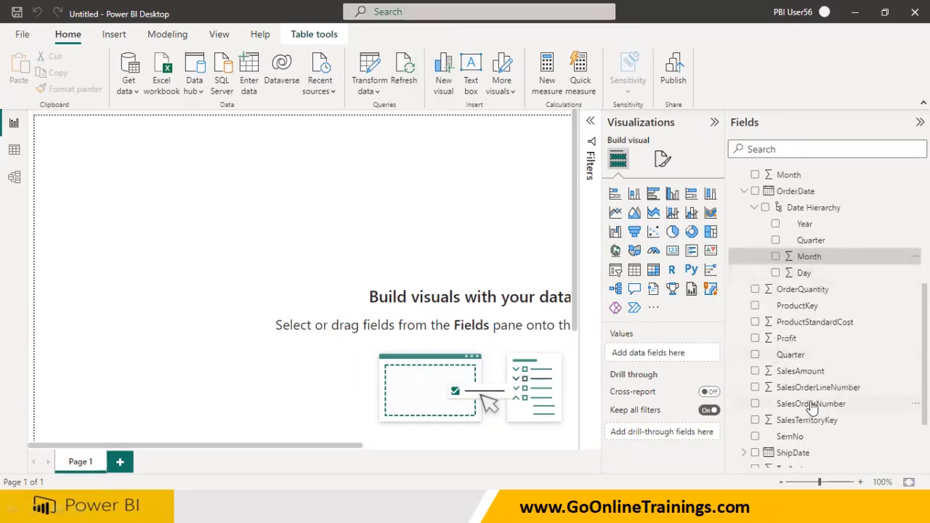
{"action": "scroll", "coordinate": [810, 407], "scroll_direction": "down", "scroll_amount": 3}
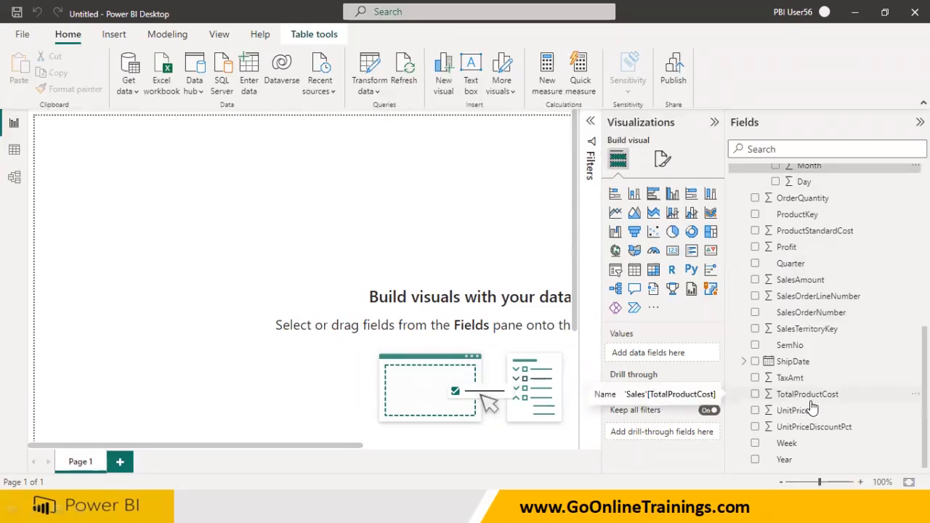
{"action": "scroll", "coordinate": [812, 406], "scroll_direction": "up", "scroll_amount": 6}
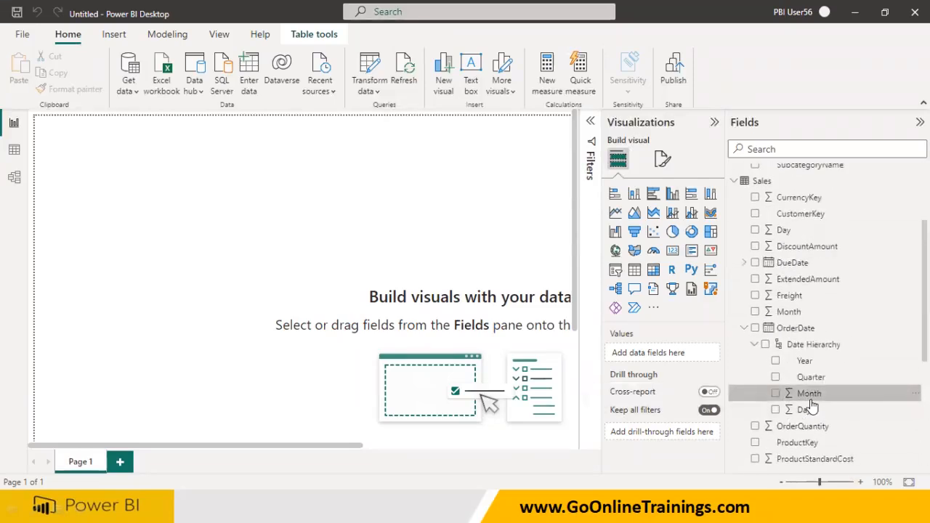
{"action": "left_click", "coordinate": [746, 329]}
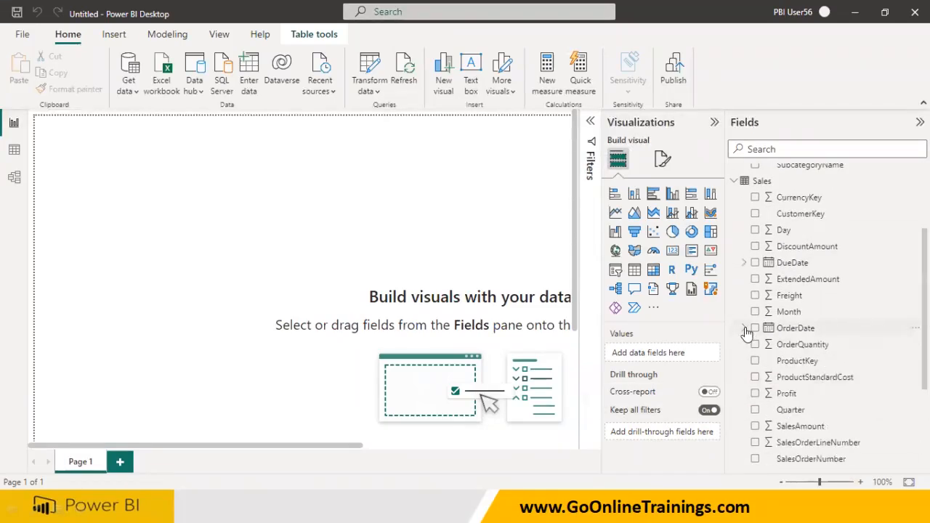
{"action": "left_click", "coordinate": [787, 312]}
{"action": "left_click", "coordinate": [469, 65]}
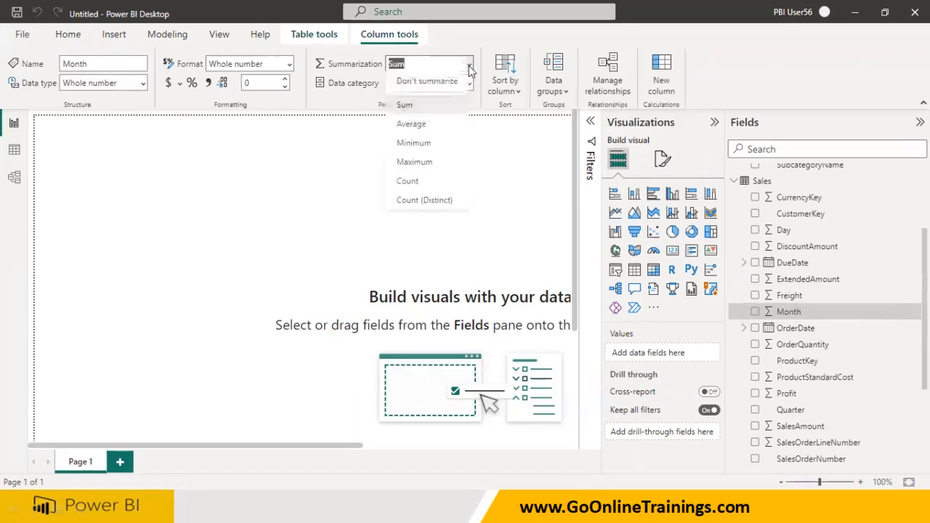
{"action": "left_click", "coordinate": [446, 81]}
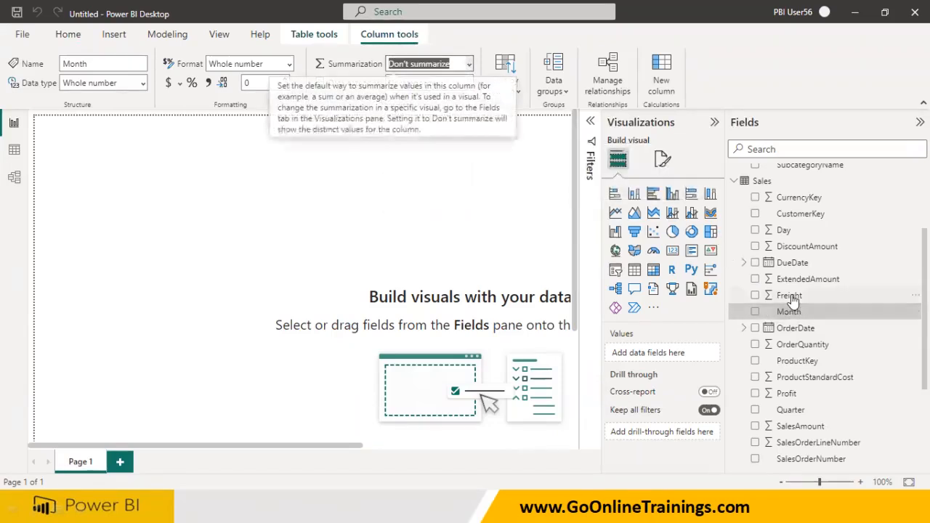
Step: Set the Sales Day column's default summarization to Don't summarize
{"action": "left_click", "coordinate": [783, 231]}
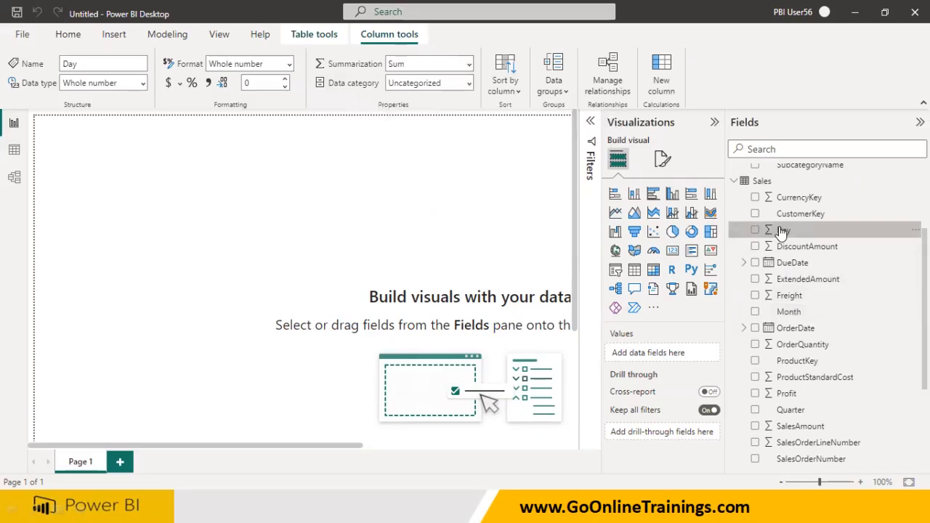
{"action": "left_click", "coordinate": [469, 64]}
{"action": "left_click", "coordinate": [438, 83]}
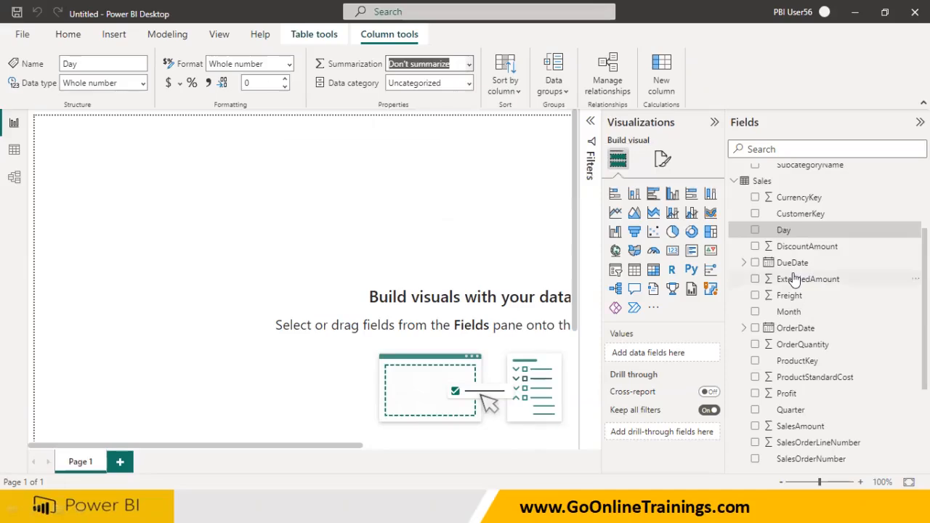
Step: Create a new hierarchy from the Year column of the Sales table
{"action": "scroll", "coordinate": [795, 280], "scroll_direction": "down", "scroll_amount": 3}
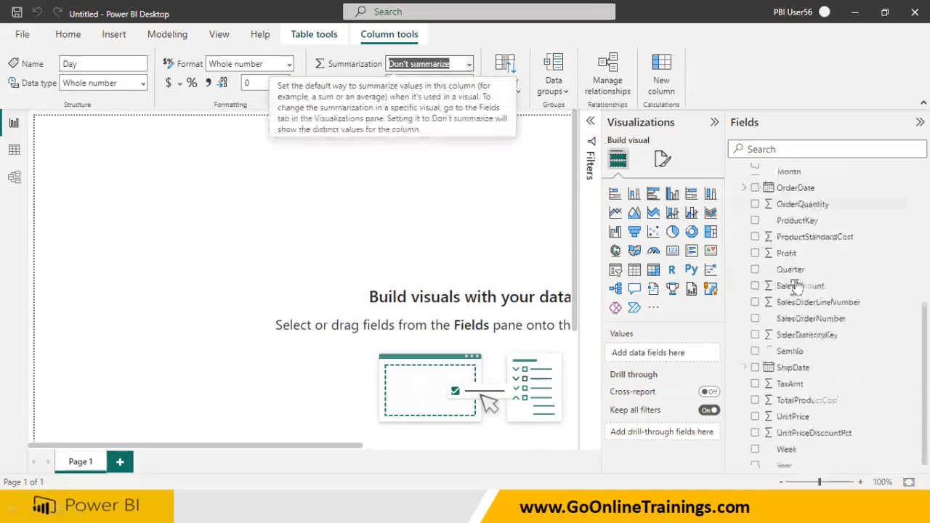
{"action": "right_click", "coordinate": [791, 461]}
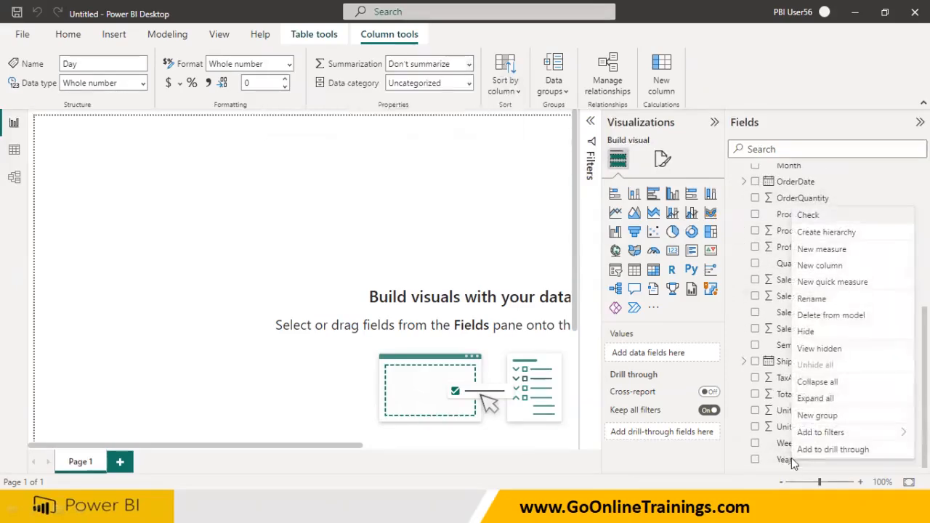
{"action": "left_click", "coordinate": [832, 235]}
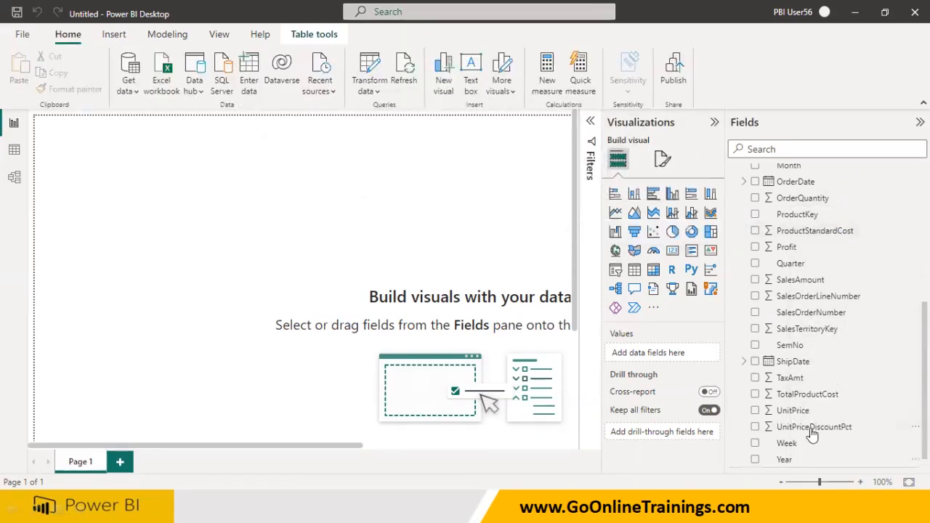
Step: Expand the Year Hierarchy in the Sales table and add the SemNo column to it as the level below Year
{"action": "right_click", "coordinate": [800, 347]}
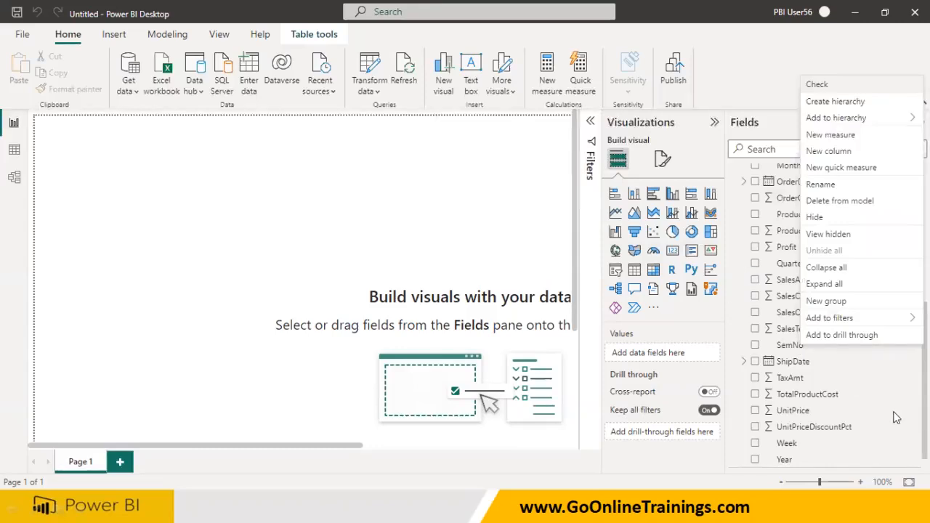
{"action": "left_click", "coordinate": [887, 67]}
{"action": "scroll", "coordinate": [828, 315], "scroll_direction": "up", "scroll_amount": 5}
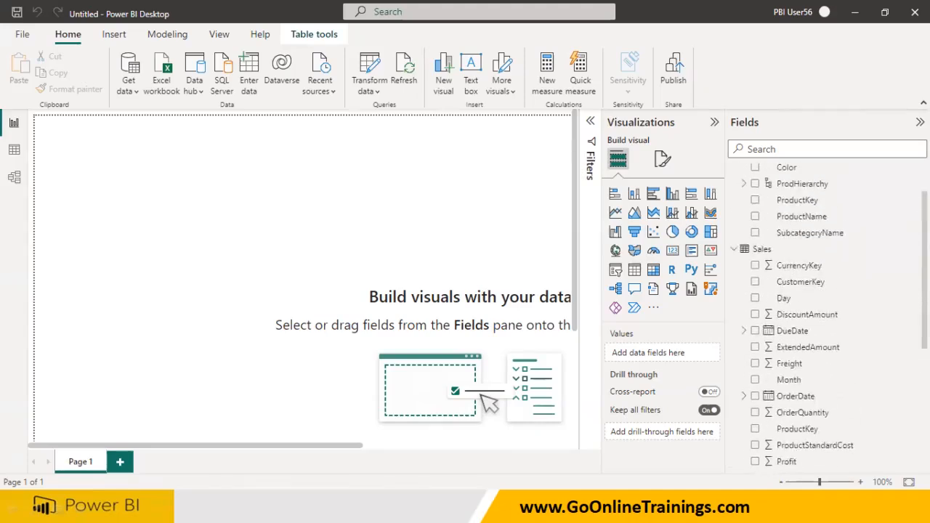
{"action": "left_click", "coordinate": [754, 254]}
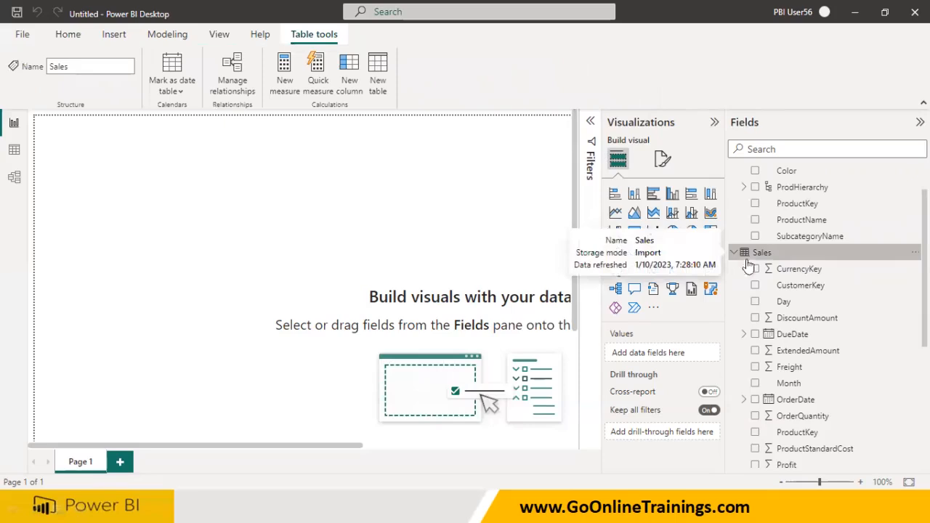
{"action": "scroll", "coordinate": [817, 369], "scroll_direction": "down", "scroll_amount": 3}
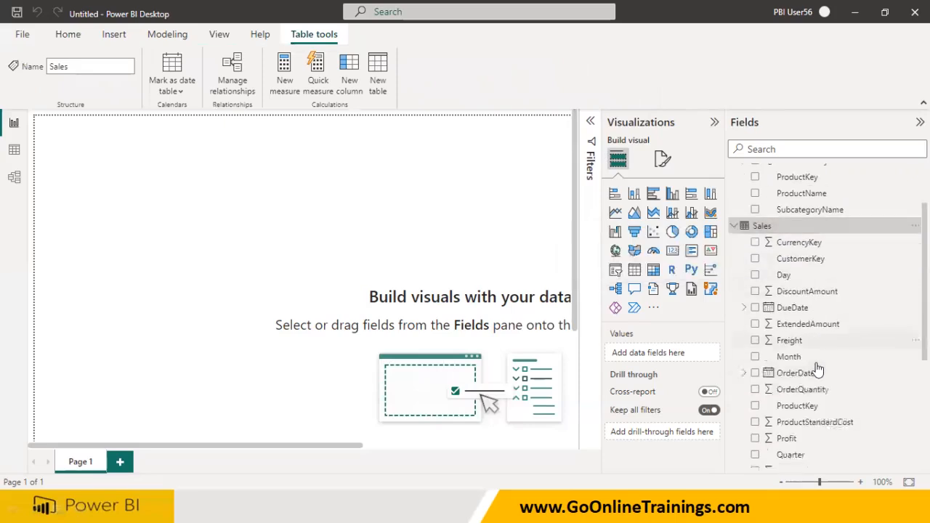
{"action": "scroll", "coordinate": [818, 369], "scroll_direction": "down", "scroll_amount": 3}
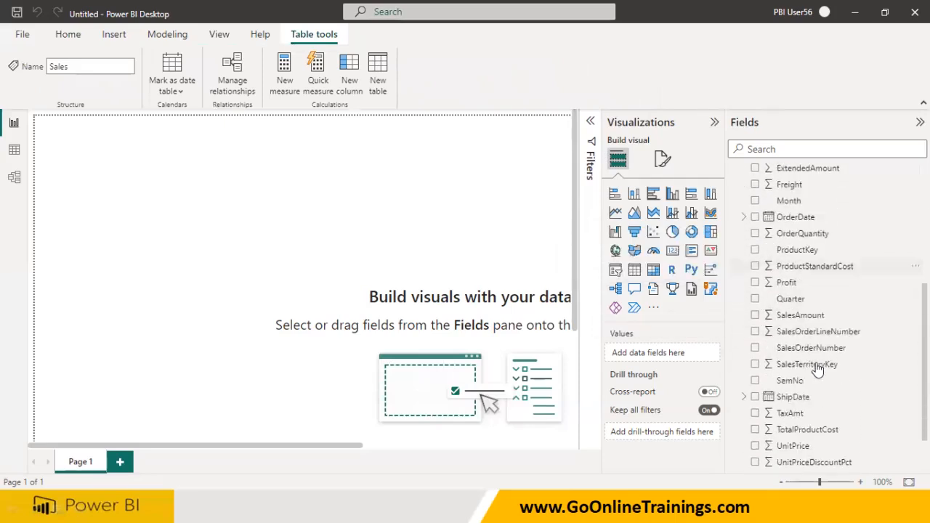
{"action": "scroll", "coordinate": [817, 369], "scroll_direction": "down", "scroll_amount": 2}
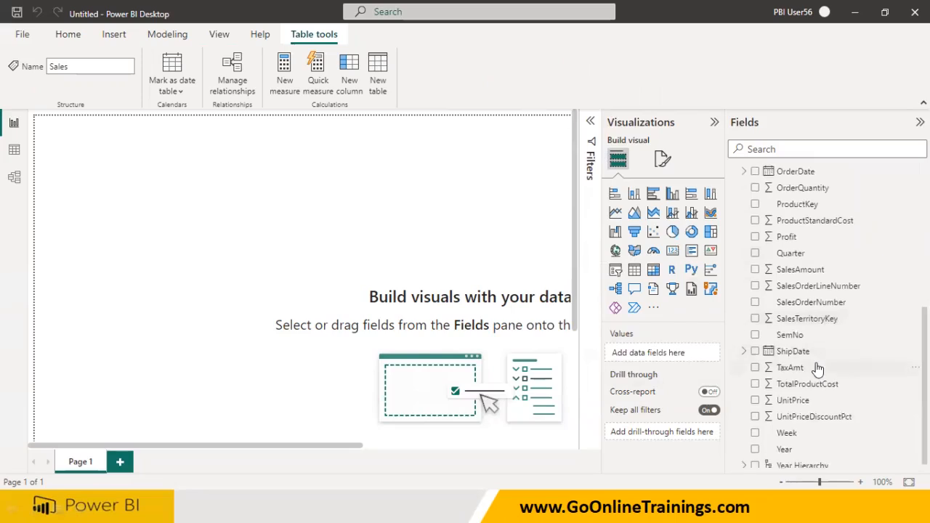
{"action": "left_click", "coordinate": [744, 461]}
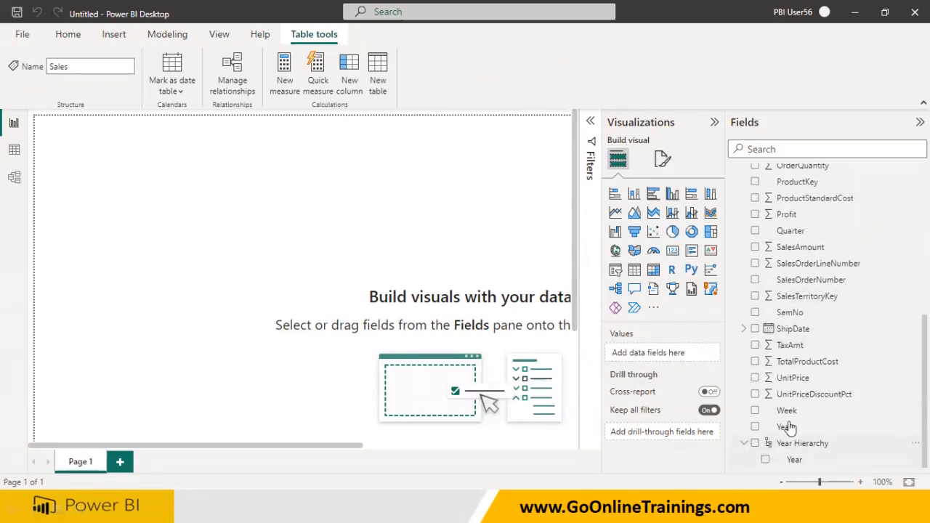
{"action": "right_click", "coordinate": [792, 313]}
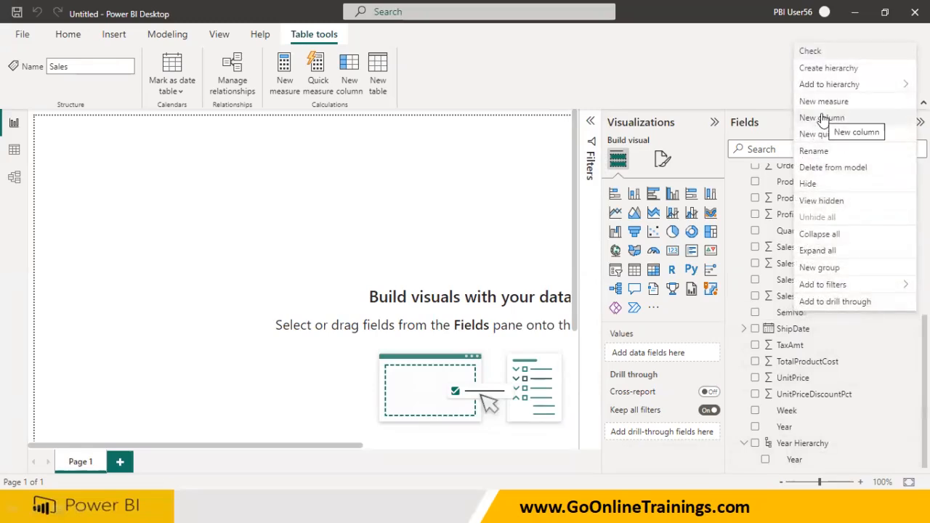
{"action": "mouse_move", "coordinate": [829, 86]}
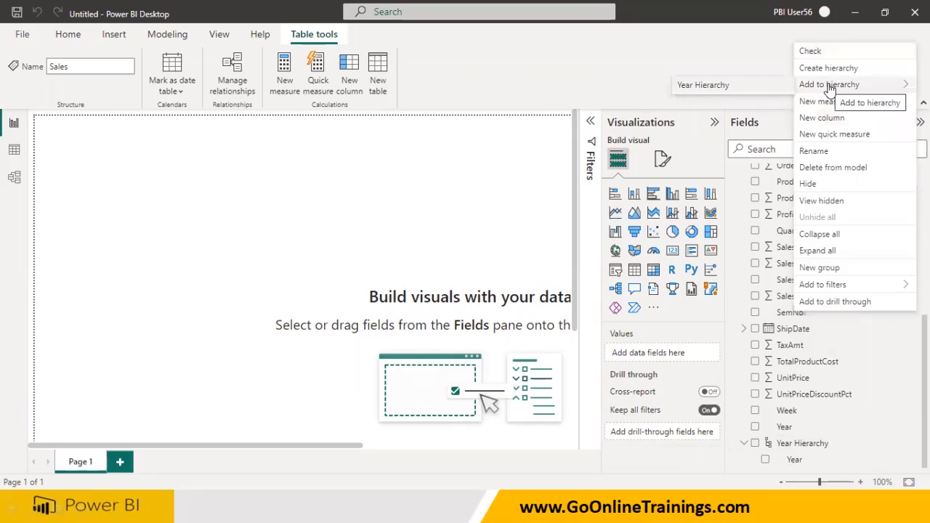
{"action": "left_click", "coordinate": [756, 86]}
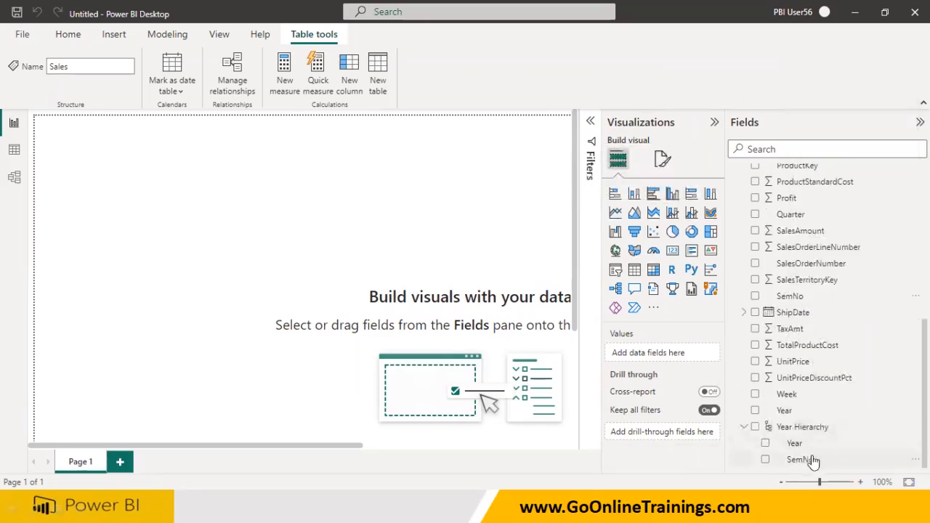
Step: Add the Sales table's Quarter and Month columns, in that order, to the Year Hierarchy
{"action": "right_click", "coordinate": [794, 216]}
{"action": "mouse_move", "coordinate": [807, 260]}
{"action": "left_click", "coordinate": [759, 263]}
{"action": "scroll", "coordinate": [832, 279], "scroll_direction": "up", "scroll_amount": 2}
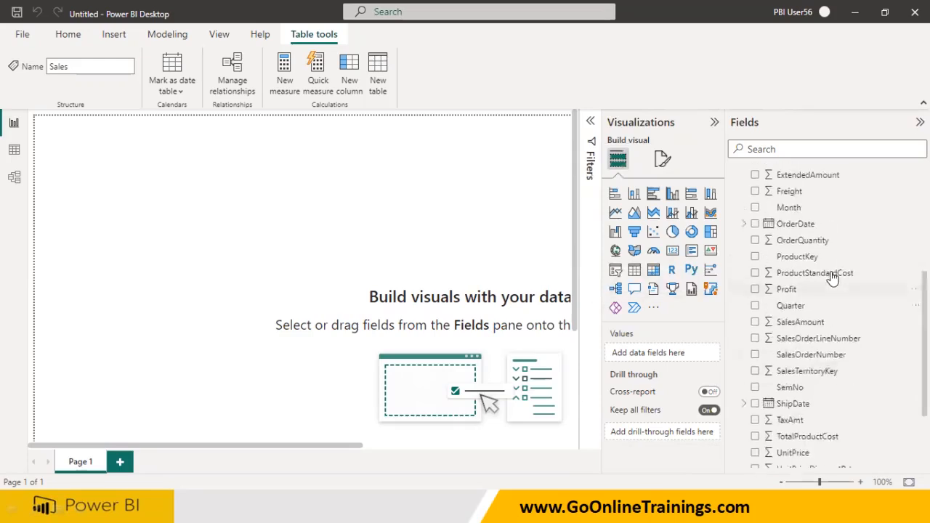
{"action": "right_click", "coordinate": [804, 209]}
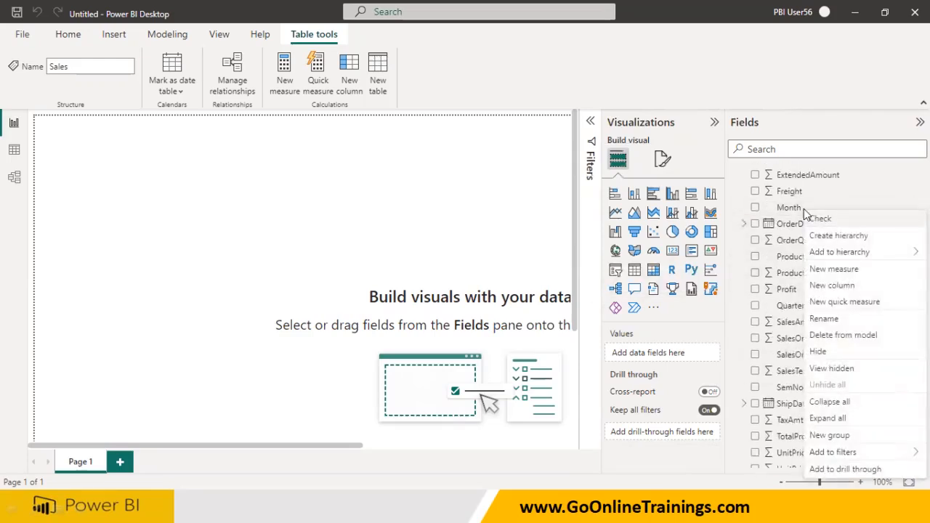
{"action": "mouse_move", "coordinate": [814, 253]}
{"action": "left_click", "coordinate": [771, 256]}
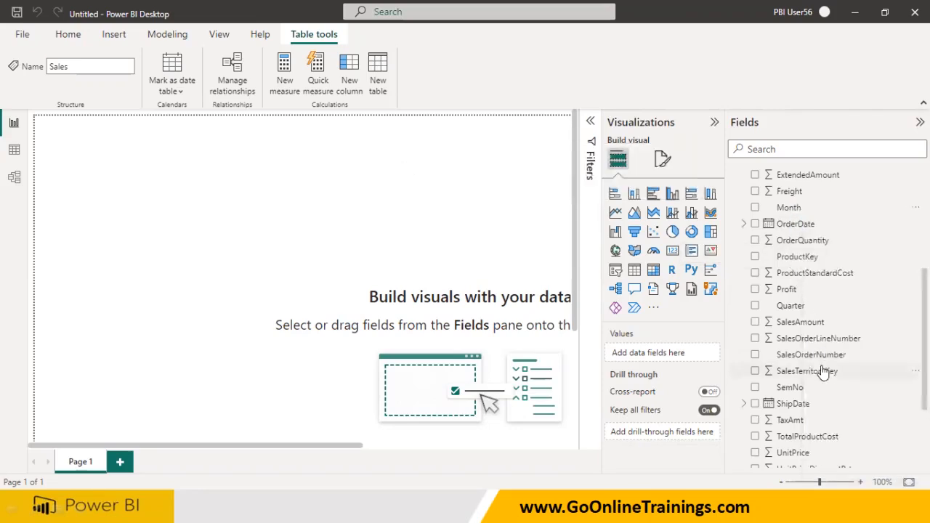
Step: Add the Sales table's Week column to the Year Hierarchy below Month
{"action": "scroll", "coordinate": [824, 371], "scroll_direction": "down", "scroll_amount": 3}
{"action": "right_click", "coordinate": [787, 361]}
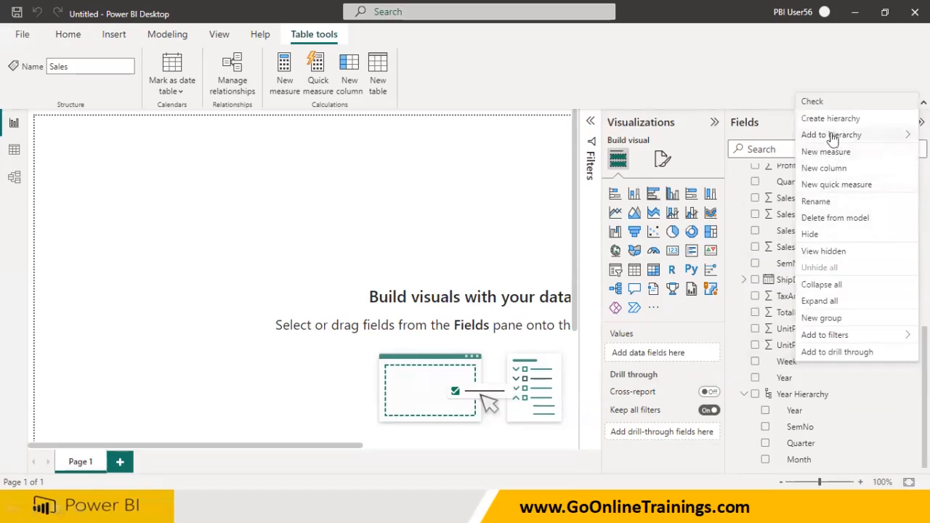
{"action": "mouse_move", "coordinate": [838, 136]}
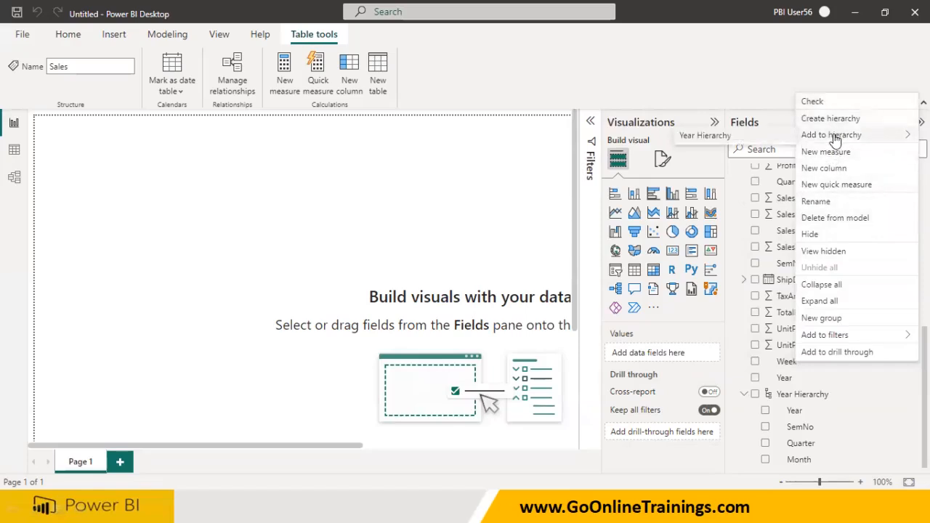
{"action": "left_click", "coordinate": [760, 138]}
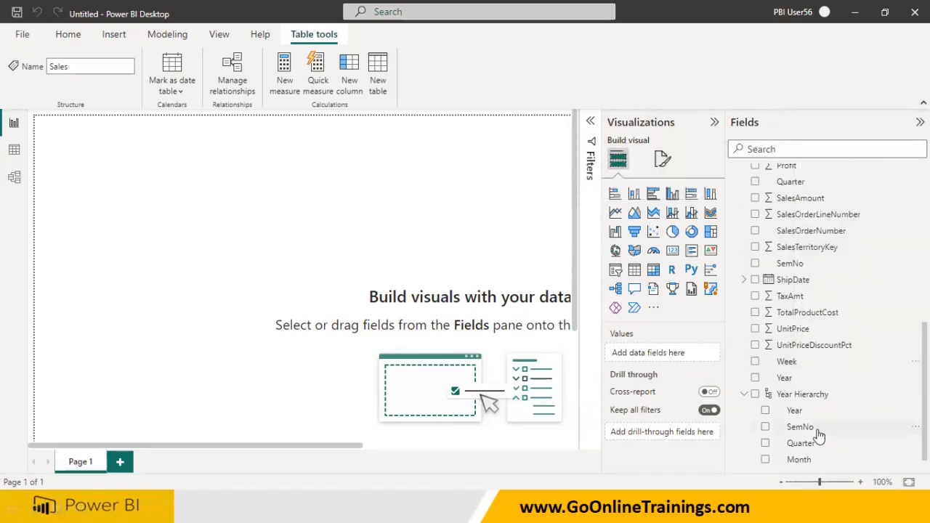
{"action": "scroll", "coordinate": [818, 437], "scroll_direction": "down", "scroll_amount": 1}
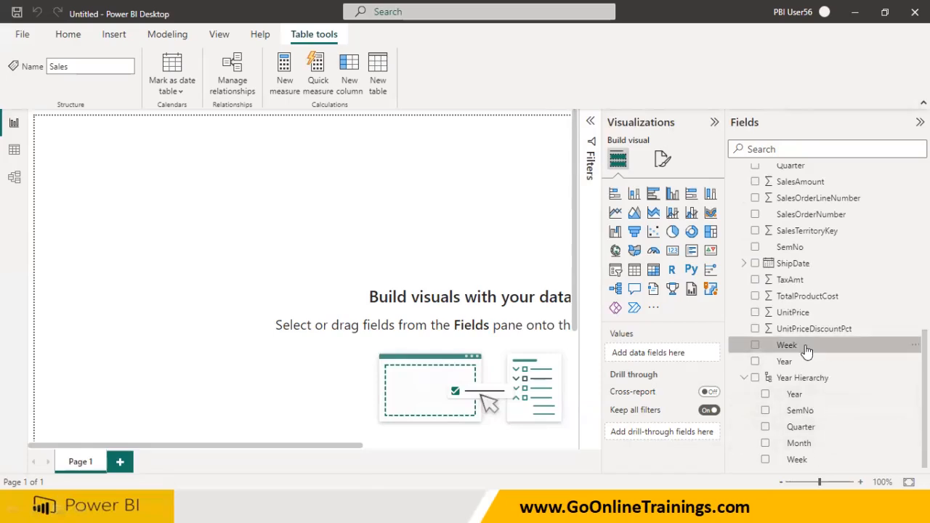
Step: Add the Sales table's Day column to the Year Hierarchy as its lowest level
{"action": "scroll", "coordinate": [805, 348], "scroll_direction": "up", "scroll_amount": 5}
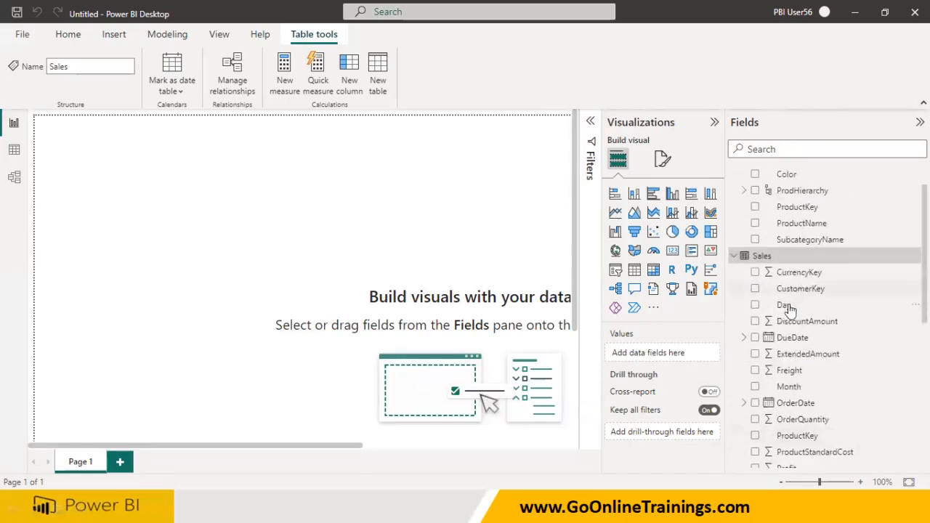
{"action": "right_click", "coordinate": [788, 311]}
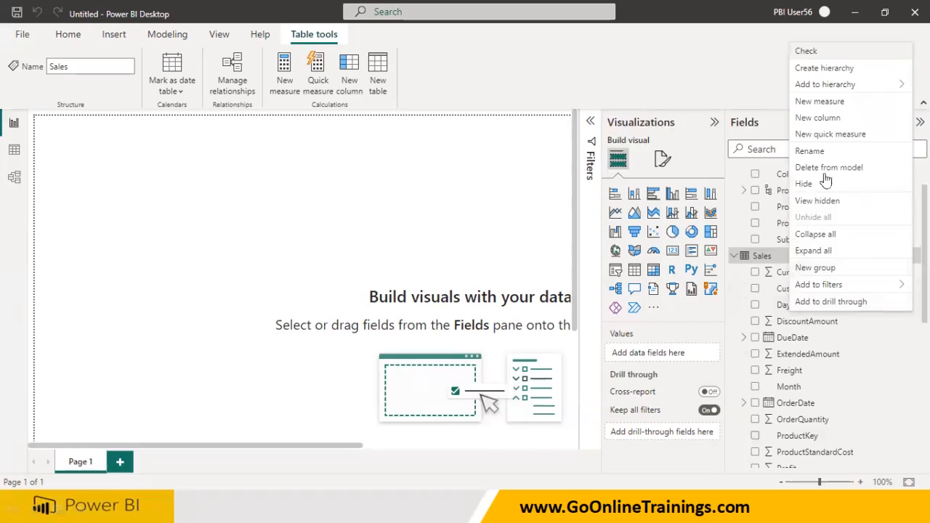
{"action": "mouse_move", "coordinate": [836, 85]}
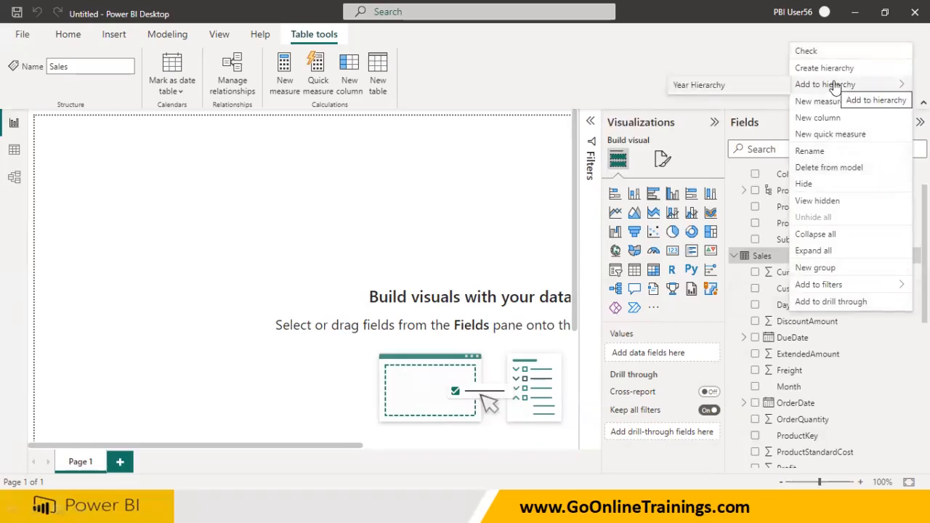
{"action": "left_click", "coordinate": [750, 86]}
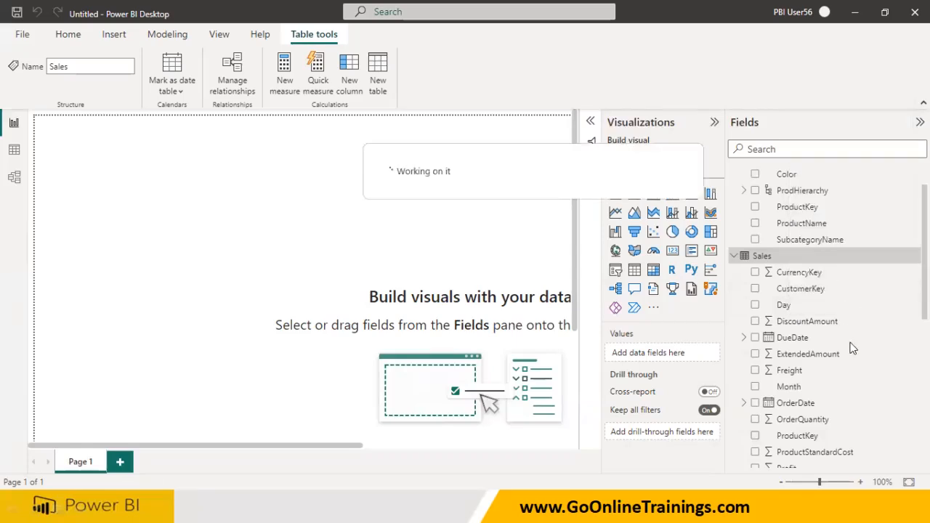
Step: Rename the Year Hierarchy in the Sales table as FullTimeHierarchy
{"action": "scroll", "coordinate": [853, 351], "scroll_direction": "down", "scroll_amount": 5}
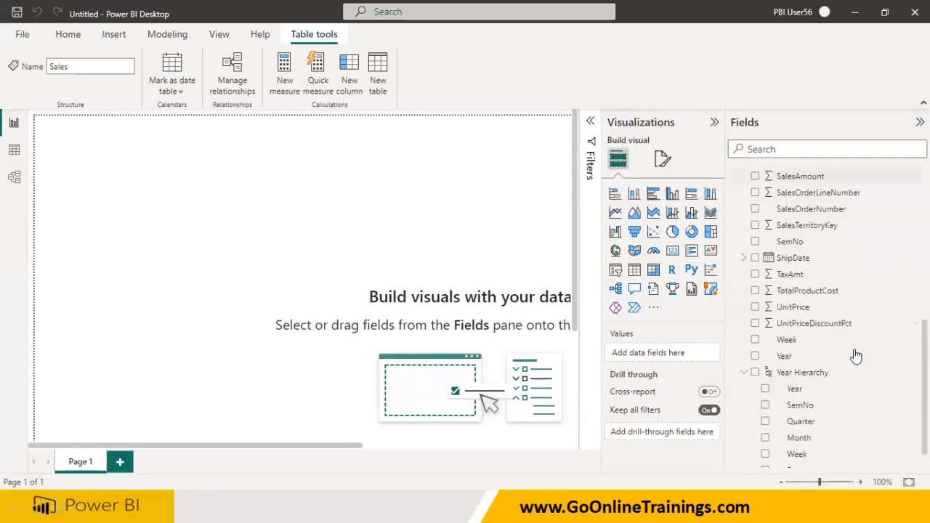
{"action": "left_click", "coordinate": [792, 366]}
{"action": "right_click", "coordinate": [793, 366]}
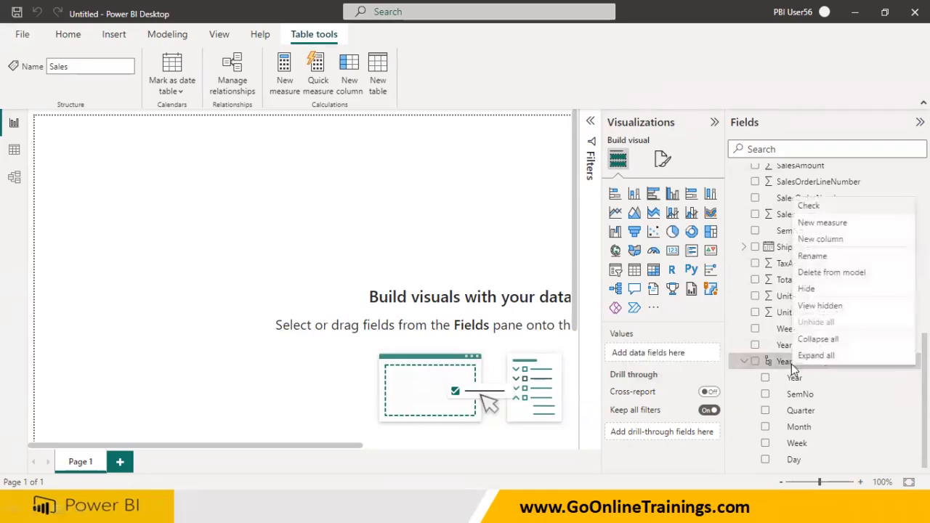
{"action": "left_click", "coordinate": [817, 258]}
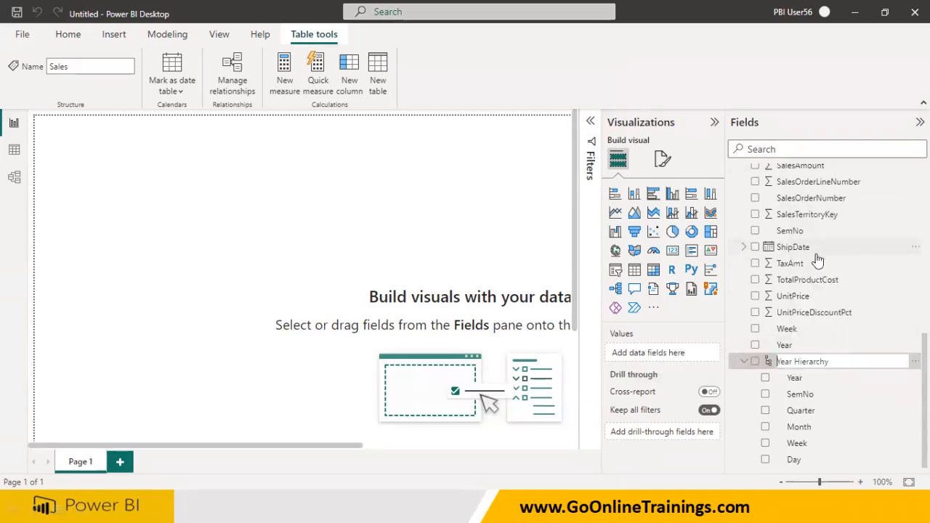
{"action": "type", "text": "Full"}
{"action": "key", "text": "shift+Right"}
{"action": "key", "text": "shift+Right"}
{"action": "key", "text": "shift+Right"}
{"action": "key", "text": "shift+Right"}
{"action": "type", "text": "Time"}
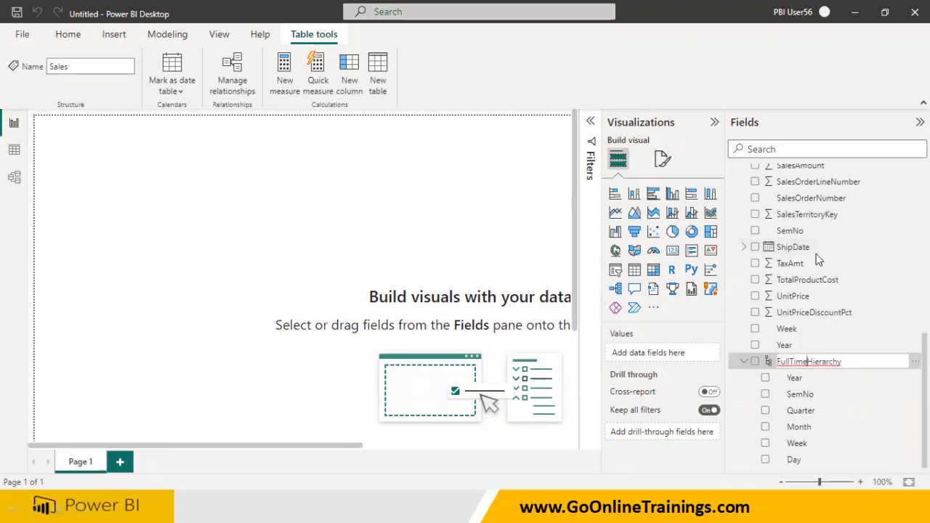
{"action": "key", "text": "Return"}
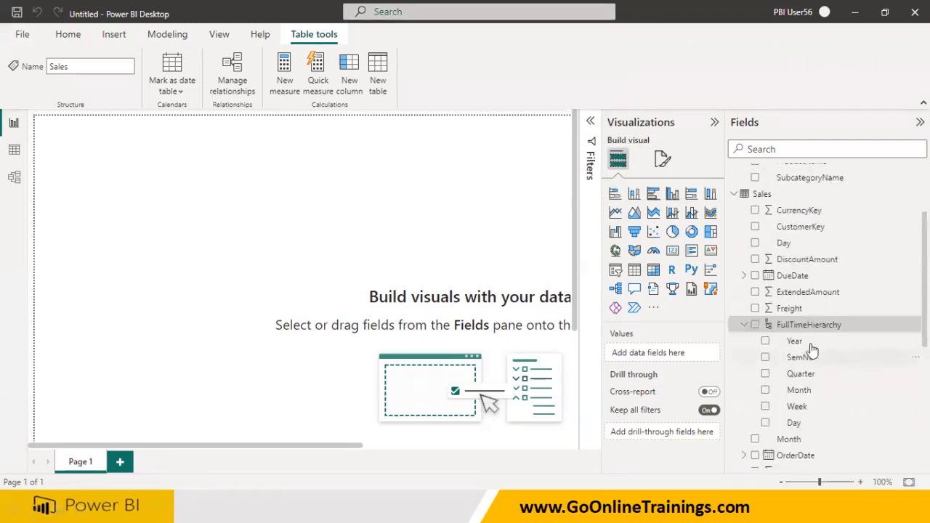
Step: Compare the levels of FullTimeHierarchy with those under the OrderDate field, leaving both collapsed
{"action": "left_click", "coordinate": [745, 325]}
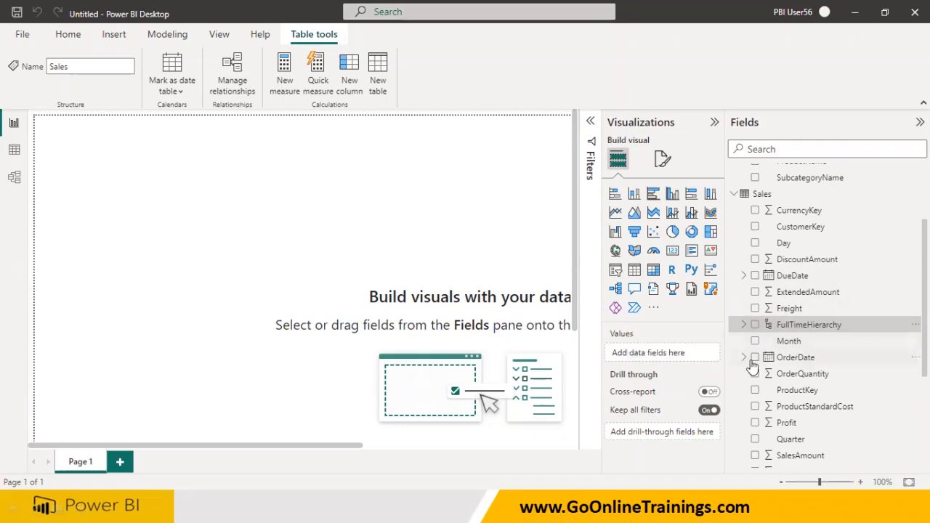
{"action": "left_click", "coordinate": [743, 358]}
{"action": "left_click", "coordinate": [743, 359]}
{"action": "left_click", "coordinate": [743, 325]}
{"action": "left_click", "coordinate": [744, 325]}
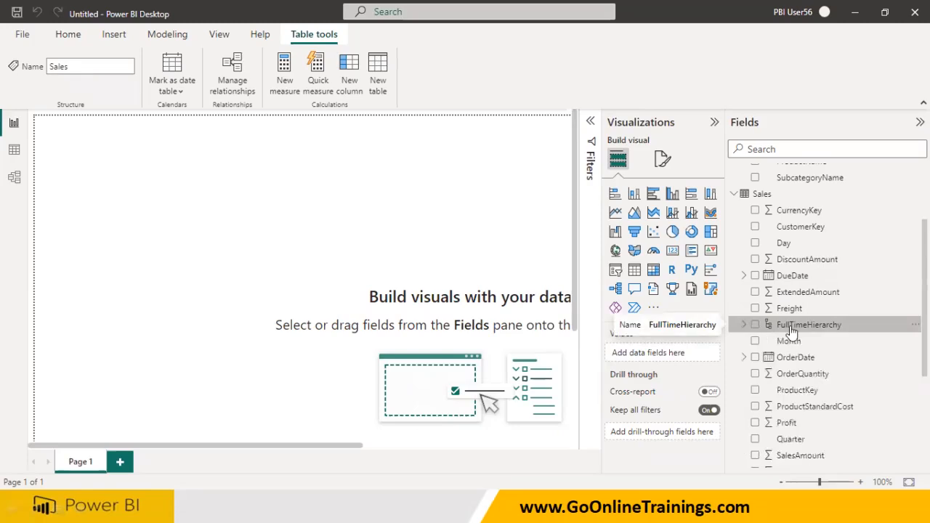
Step: Rename FullTimeHierarchy as OrderDateHierarchy, check its levels and leave it collapsed
{"action": "right_click", "coordinate": [791, 328]}
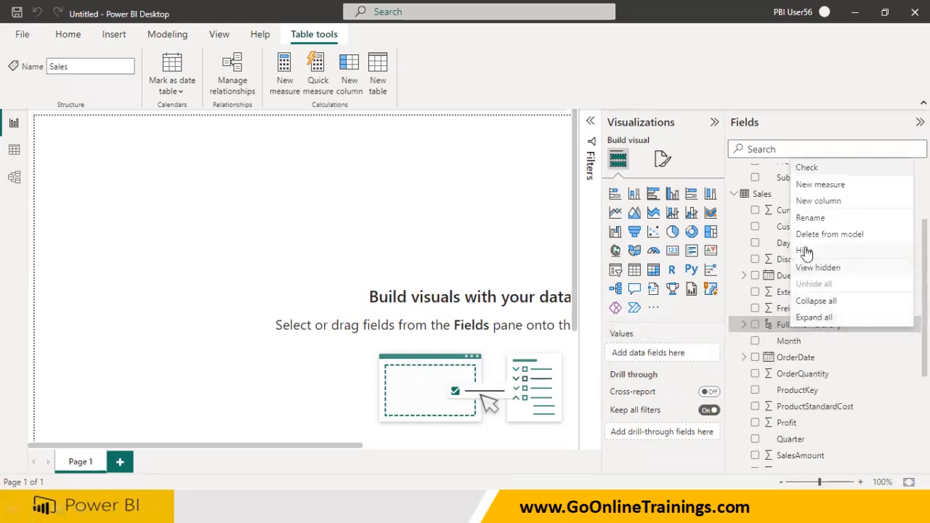
{"action": "left_click", "coordinate": [810, 219]}
{"action": "key", "text": "Home"}
{"action": "key", "text": "shift+Right"}
{"action": "key", "text": "shift+Right"}
{"action": "type", "text": "OrderDate"}
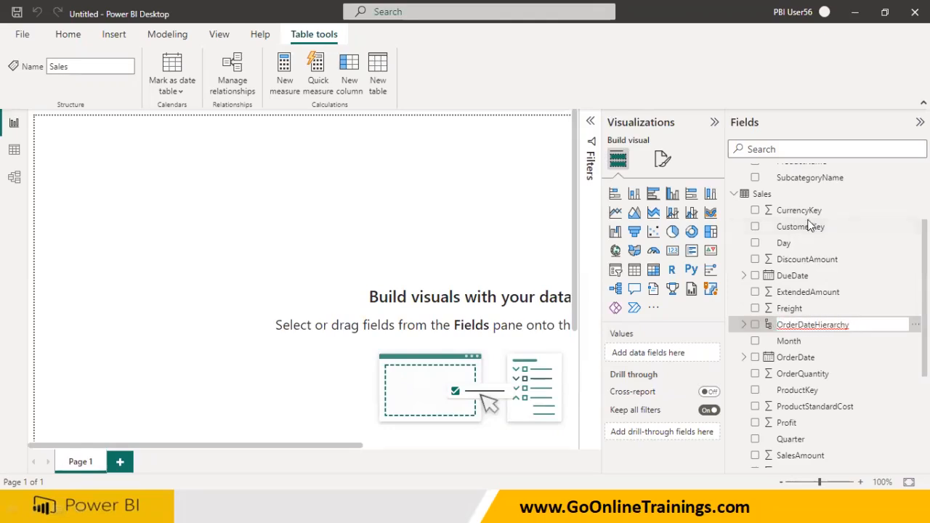
{"action": "key", "text": "Return"}
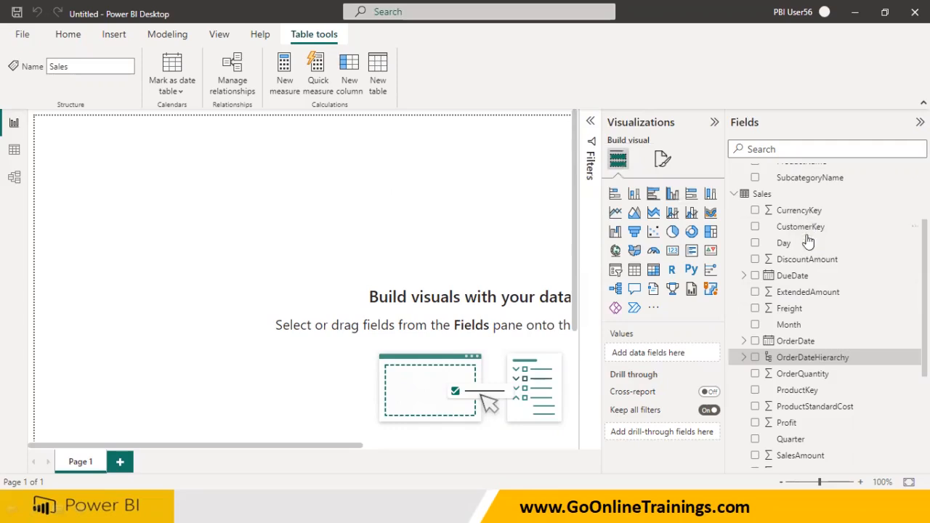
{"action": "left_click", "coordinate": [743, 357]}
{"action": "left_click", "coordinate": [744, 358]}
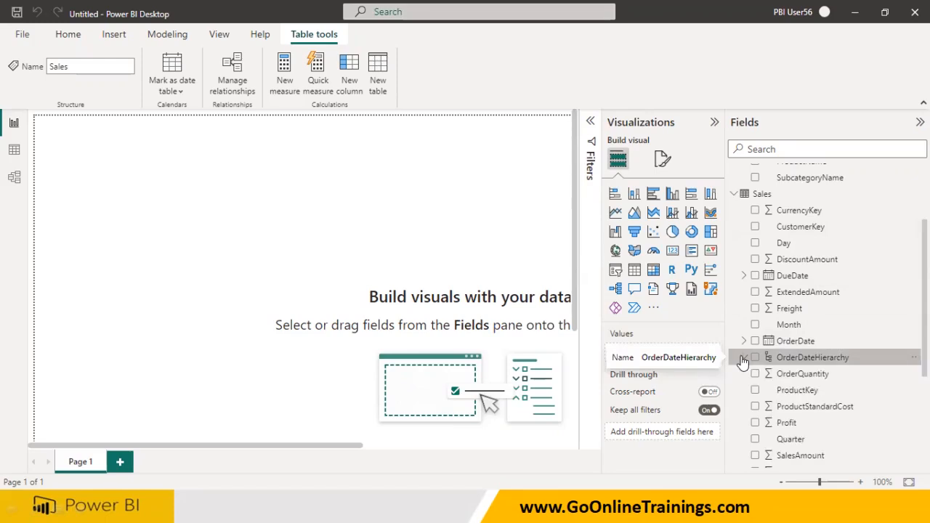
Step: Insert a stacked column chart on Page 1, collapse the Filters pane and enlarge the chart across the canvas
{"action": "left_click", "coordinate": [634, 195]}
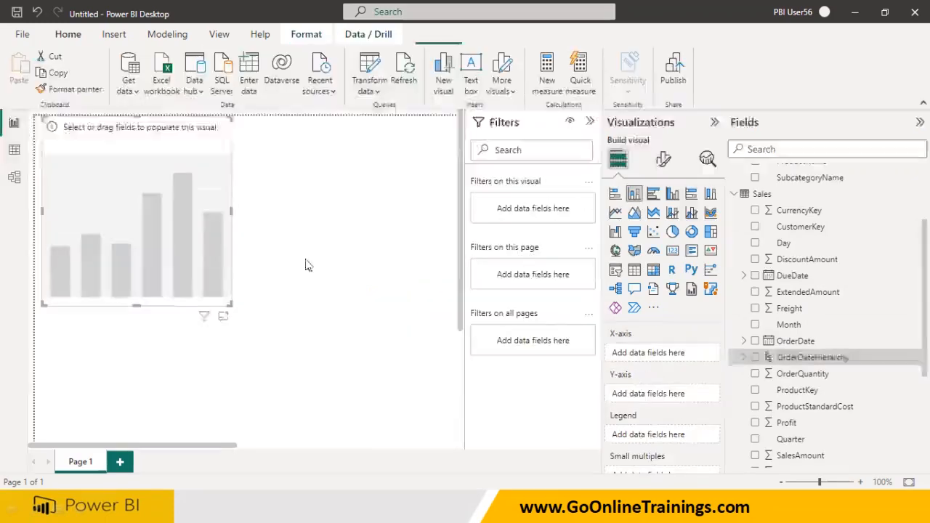
{"action": "left_click", "coordinate": [590, 123]}
{"action": "left_click_drag", "start_coordinate": [312, 330], "coordinate": [469, 316]}
Step: Place OrderDateHierarchy on the stacked column chart's X-axis with all its levels from Year to Day
{"action": "left_click_drag", "start_coordinate": [794, 363], "coordinate": [385, 256]}
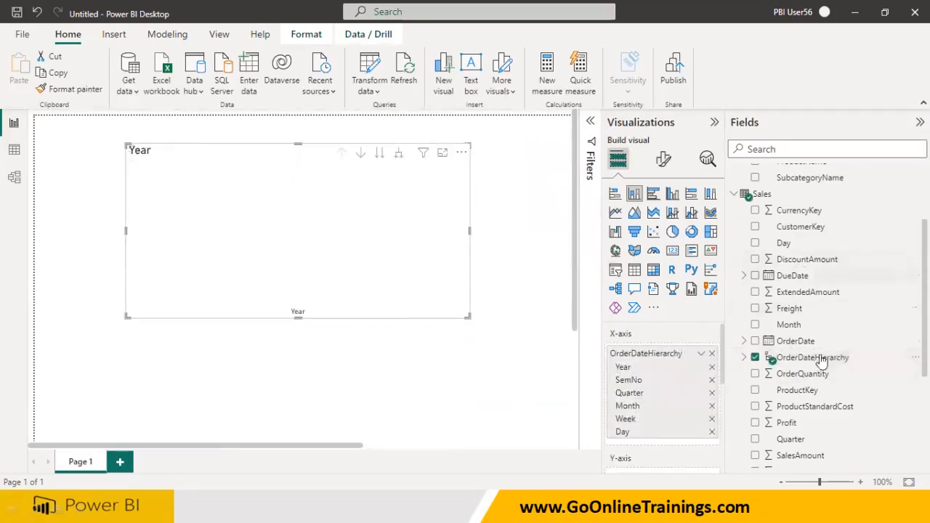
{"action": "scroll", "coordinate": [822, 385], "scroll_direction": "down", "scroll_amount": 3}
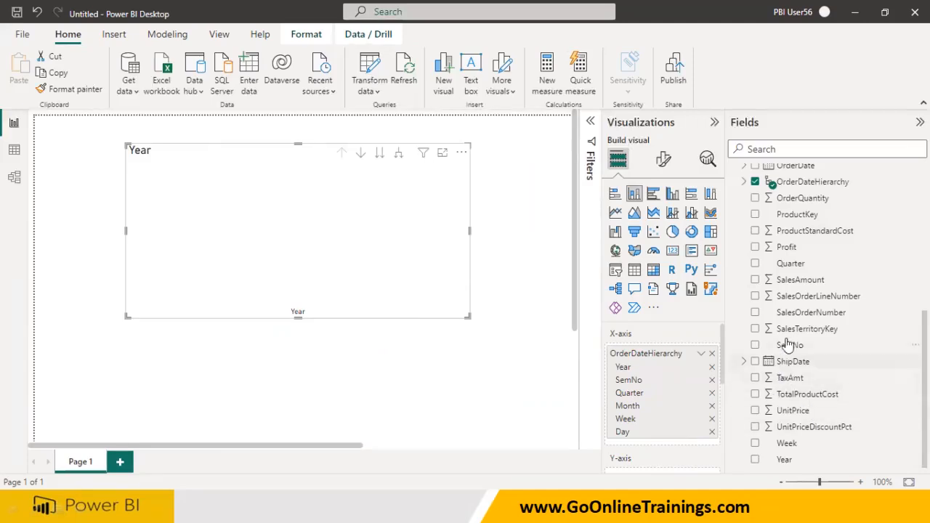
Step: Add SalesAmount to the stacked column chart as its values and enlarge the chart slightly
{"action": "left_click_drag", "start_coordinate": [801, 280], "coordinate": [391, 243]}
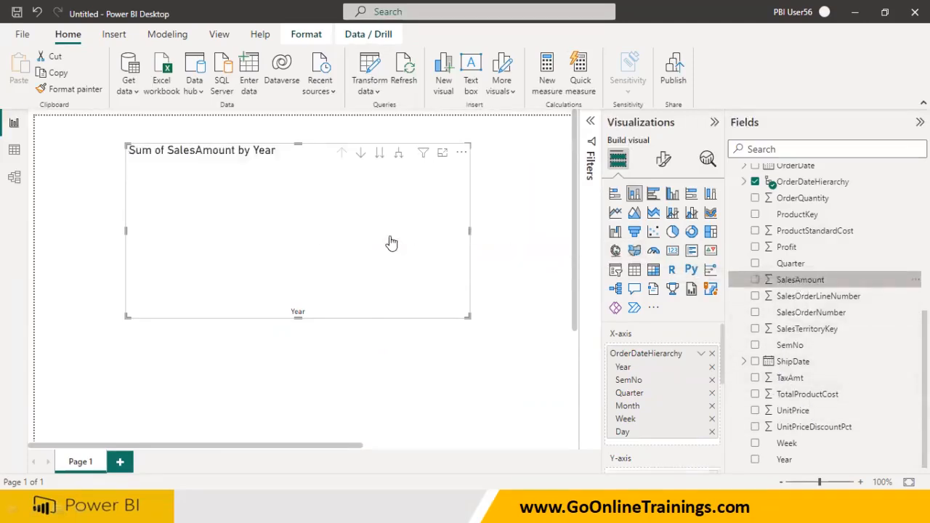
{"action": "mouse_move", "coordinate": [469, 318]}
{"action": "left_mouse_down"}
{"action": "mouse_move", "coordinate": [548, 321]}
{"action": "mouse_move", "coordinate": [473, 325]}
{"action": "left_mouse_up"}
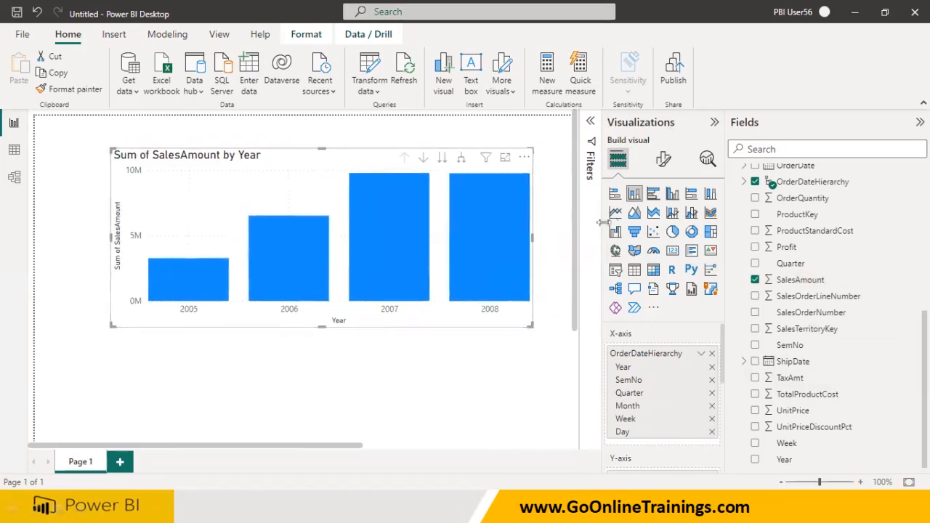
Step: Turn on the visual border and shadow effects for the stacked column chart
{"action": "left_click", "coordinate": [664, 160]}
{"action": "left_click", "coordinate": [663, 221]}
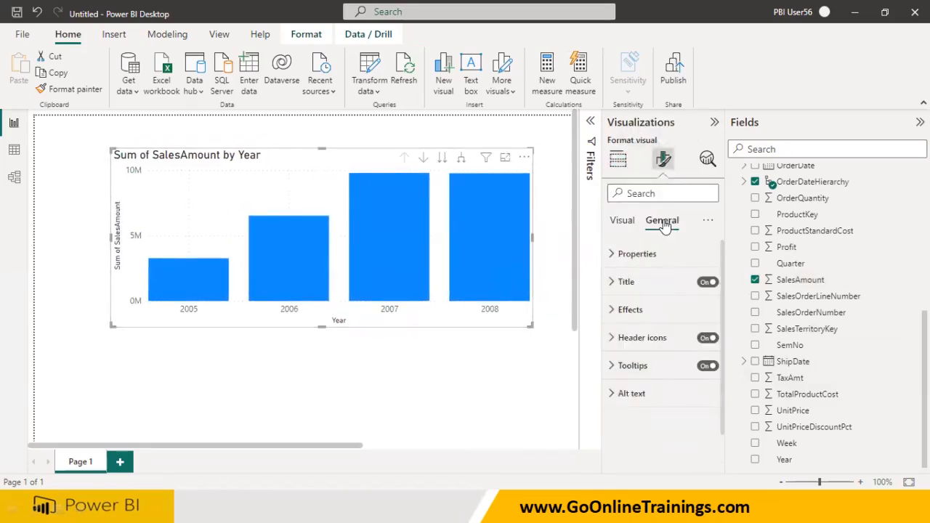
{"action": "left_click", "coordinate": [632, 311]}
{"action": "left_click", "coordinate": [704, 445]}
{"action": "scroll", "coordinate": [715, 463], "scroll_direction": "down", "scroll_amount": 2}
{"action": "left_click", "coordinate": [702, 377]}
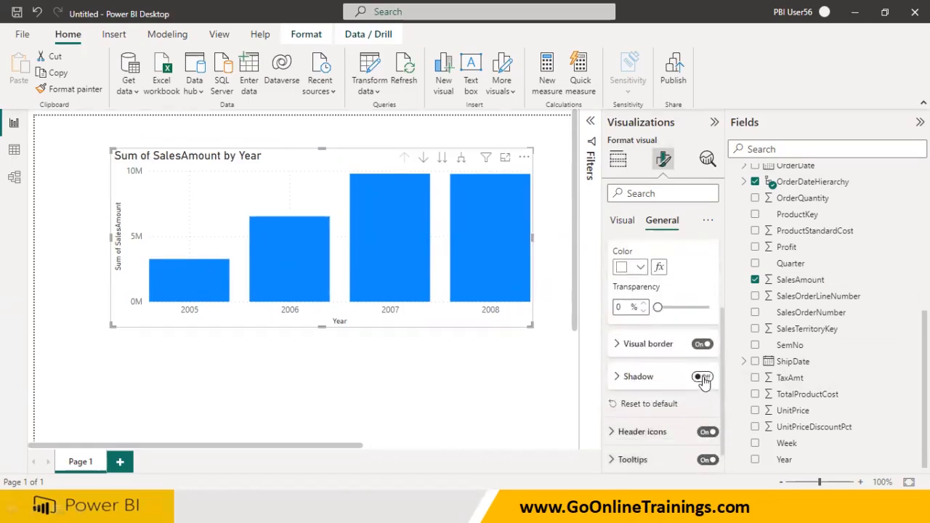
Step: Turn on data labels for the chart's columns and return to its field settings
{"action": "left_click", "coordinate": [623, 220]}
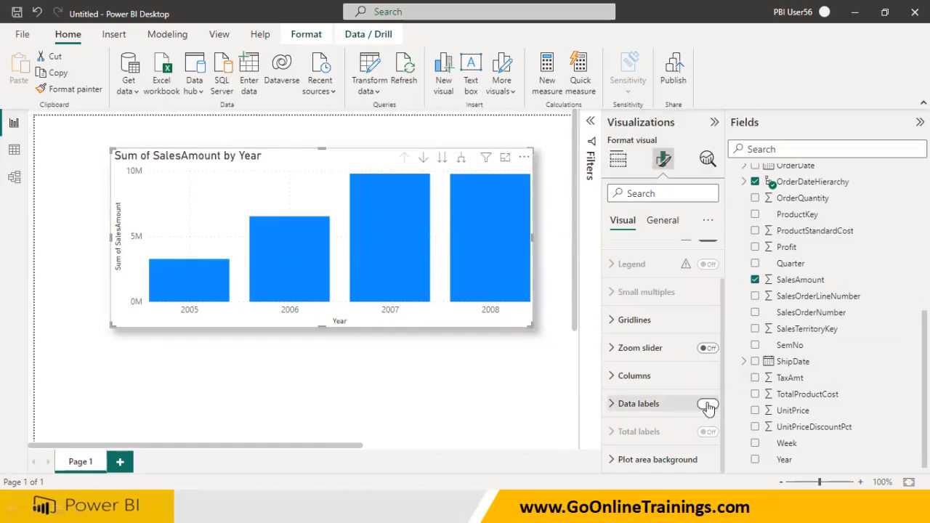
{"action": "left_click", "coordinate": [707, 405]}
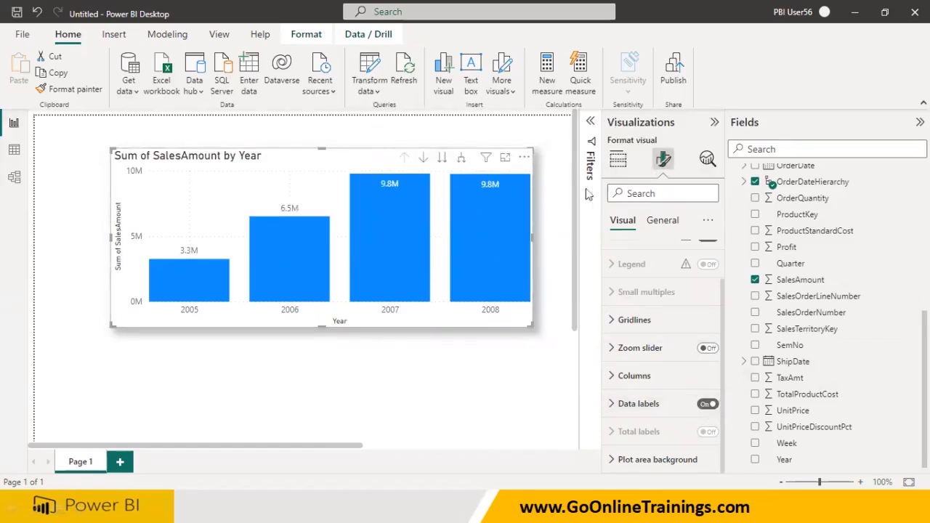
{"action": "left_click", "coordinate": [618, 160]}
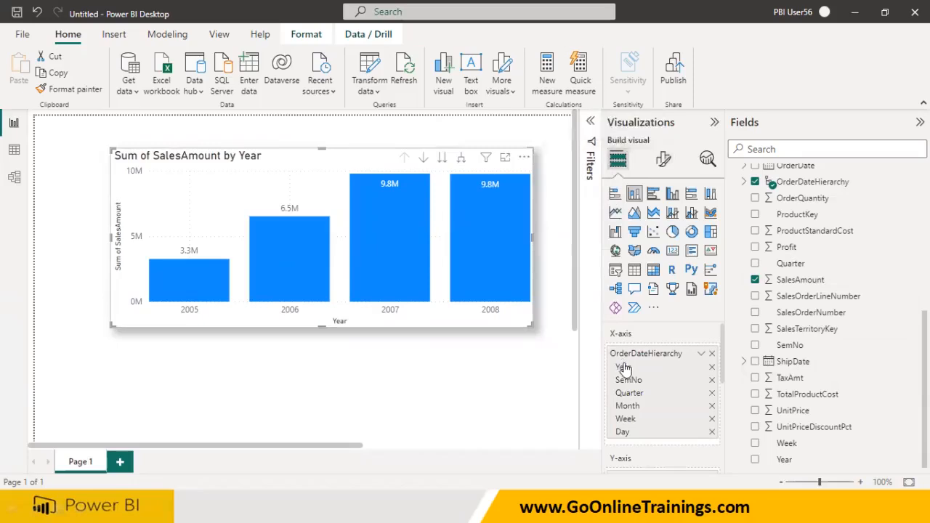
Step: Move the whole chart down to the Quarter level and sort its axis by Quarter in ascending order
{"action": "left_click", "coordinate": [443, 159]}
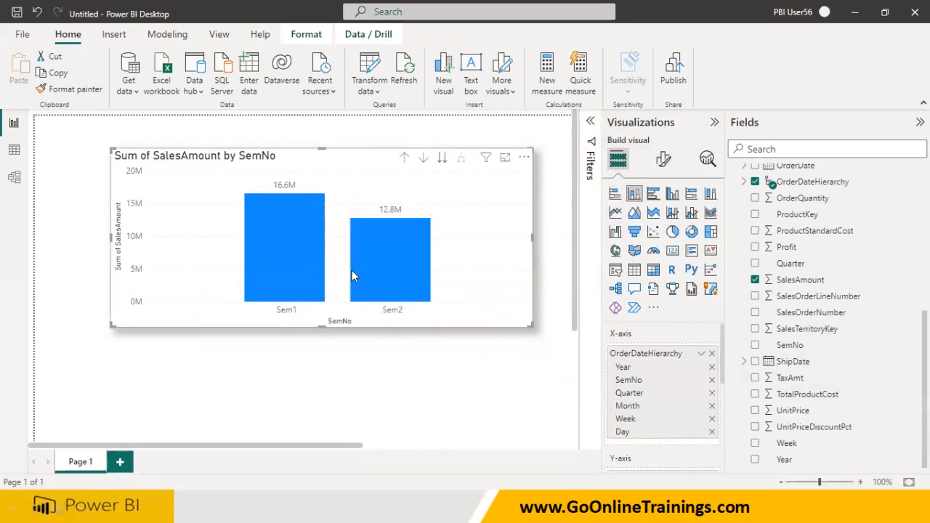
{"action": "left_click", "coordinate": [442, 159]}
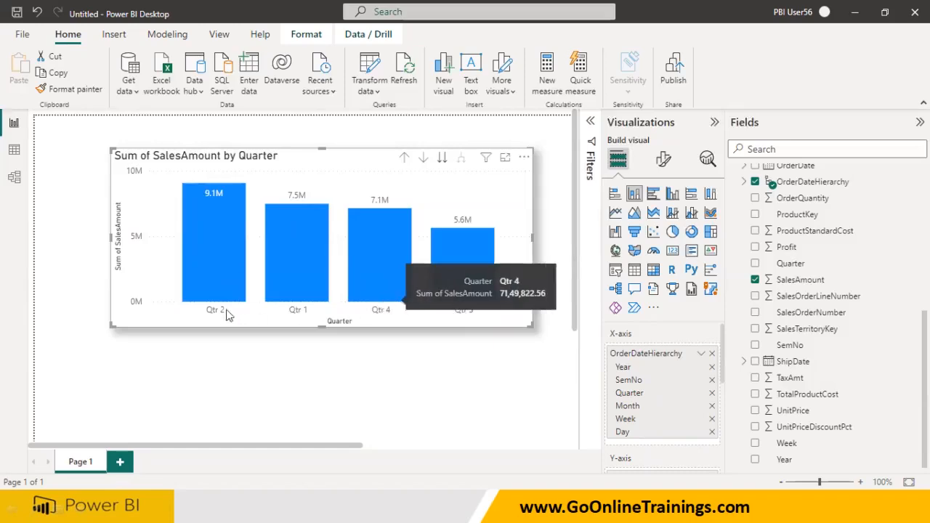
{"action": "left_click", "coordinate": [524, 161]}
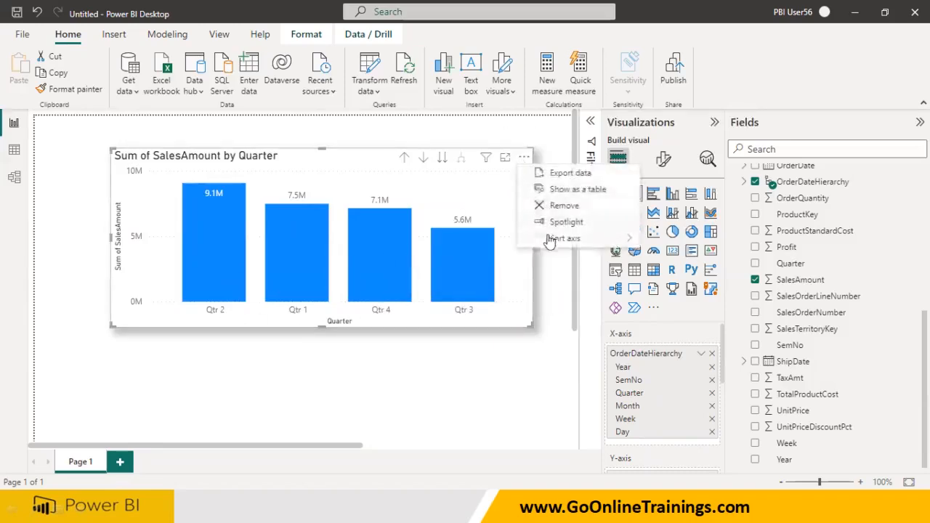
{"action": "mouse_move", "coordinate": [551, 242]}
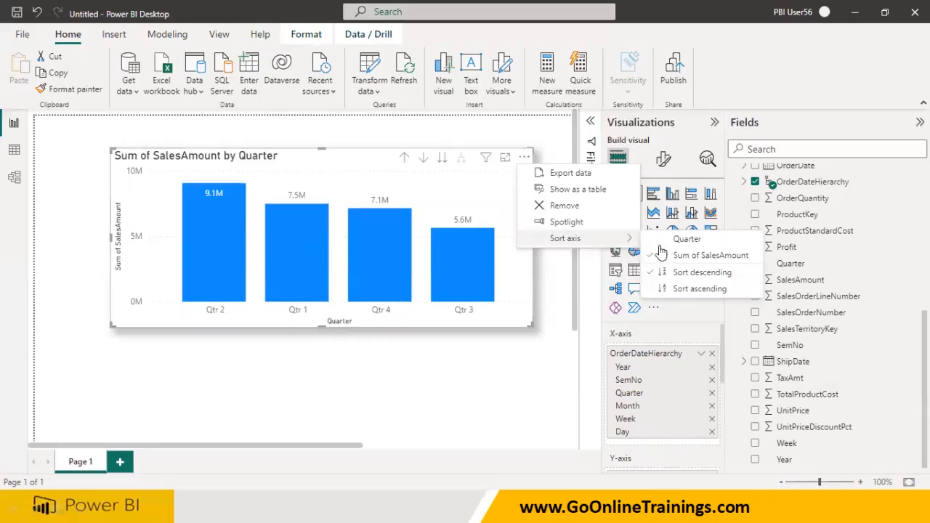
{"action": "left_click", "coordinate": [685, 242]}
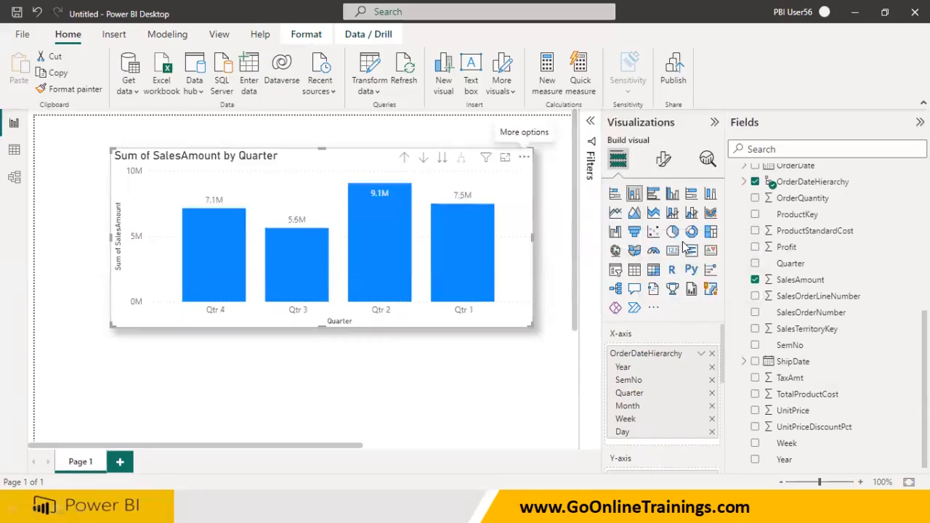
{"action": "left_click", "coordinate": [525, 158]}
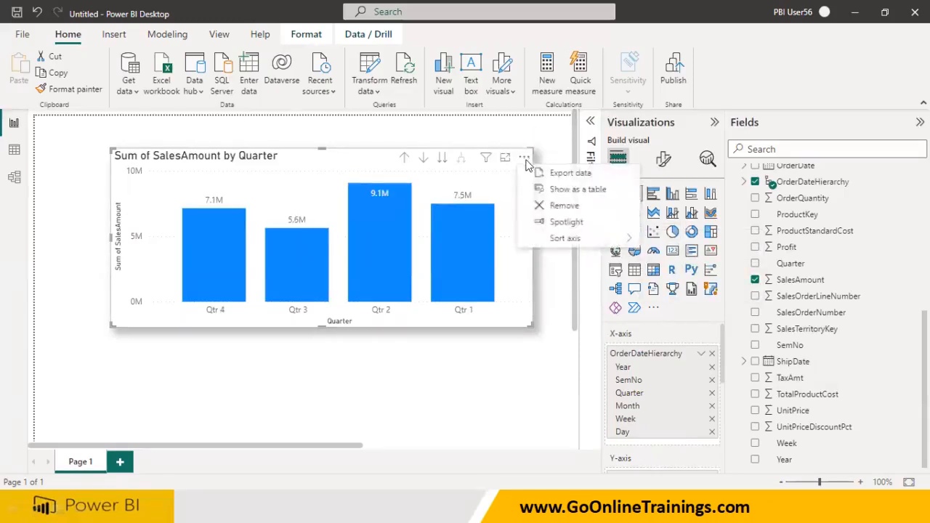
{"action": "mouse_move", "coordinate": [548, 240]}
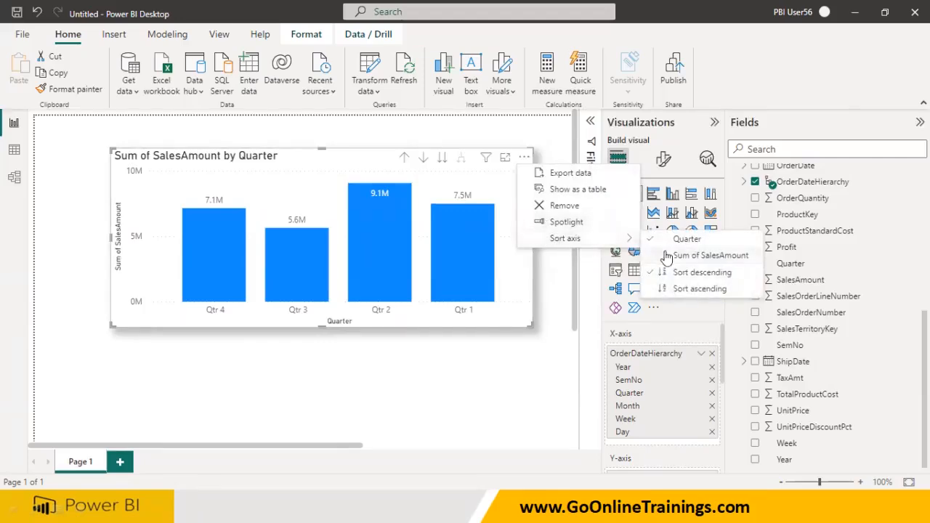
{"action": "left_click", "coordinate": [679, 289]}
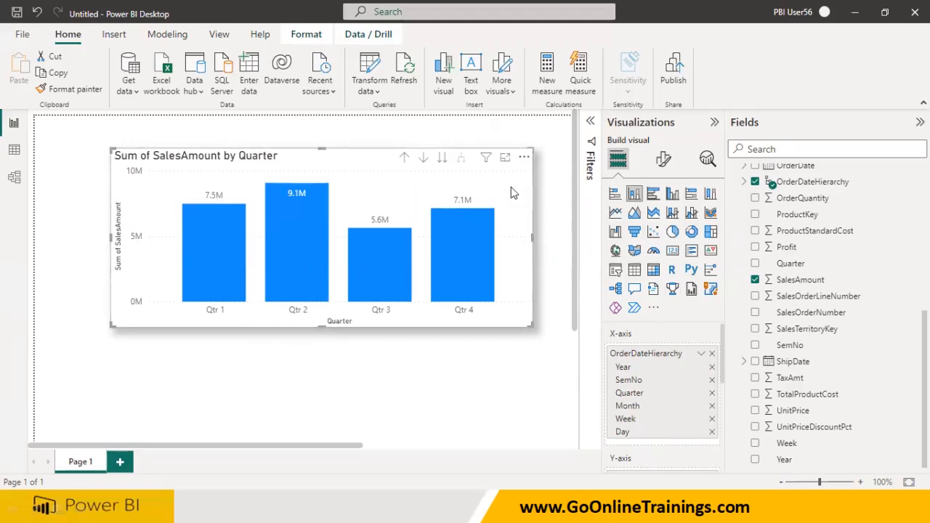
Step: Step the whole chart down through the Month, Week and Day levels of the hierarchy
{"action": "left_click", "coordinate": [442, 158]}
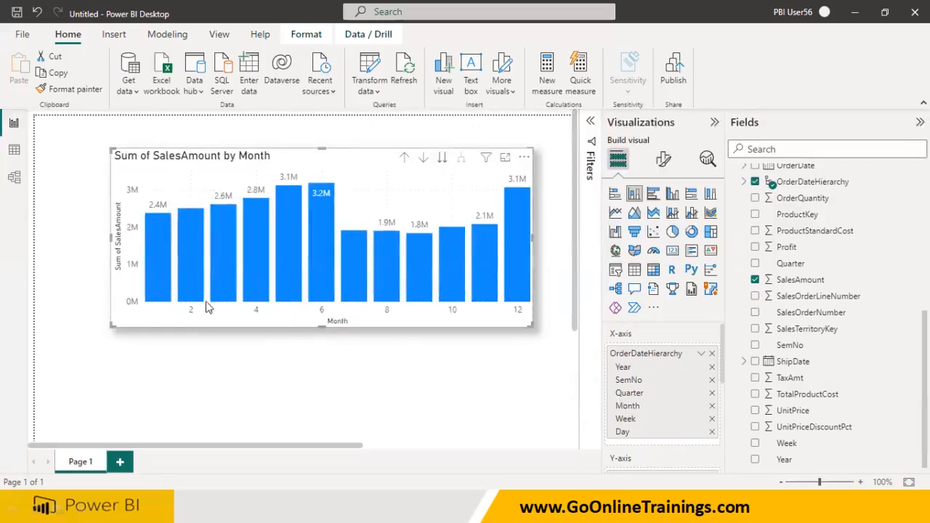
{"action": "left_click", "coordinate": [440, 160]}
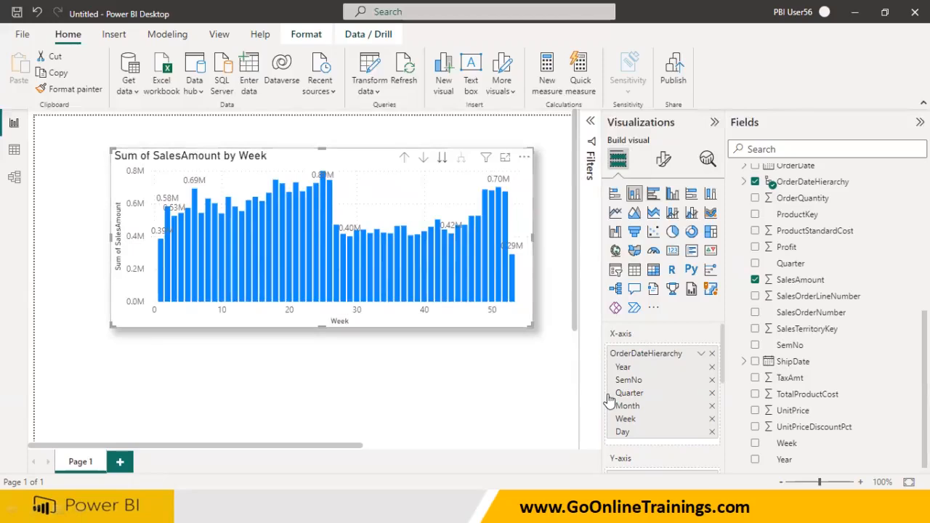
{"action": "left_click", "coordinate": [442, 161]}
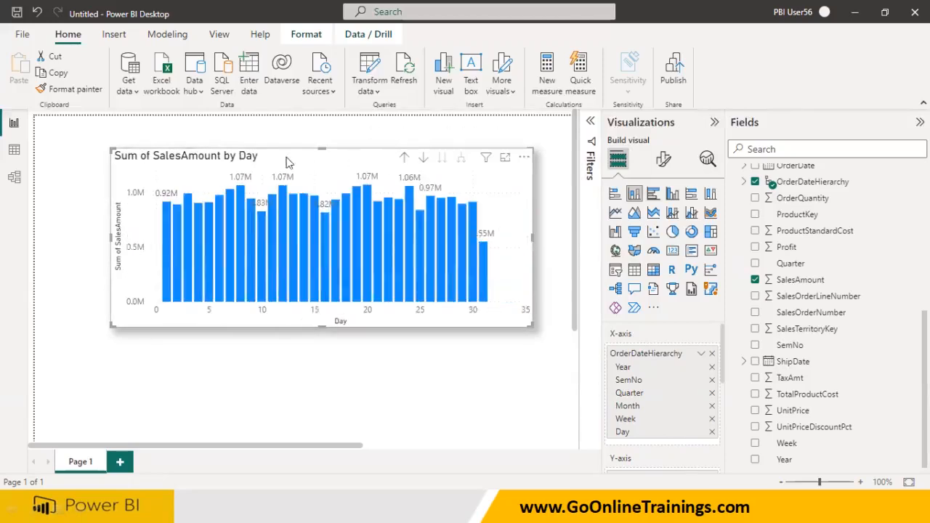
Step: Drill the chart back up level by level from Day to Year
{"action": "left_click", "coordinate": [404, 160]}
{"action": "left_click", "coordinate": [404, 160]}
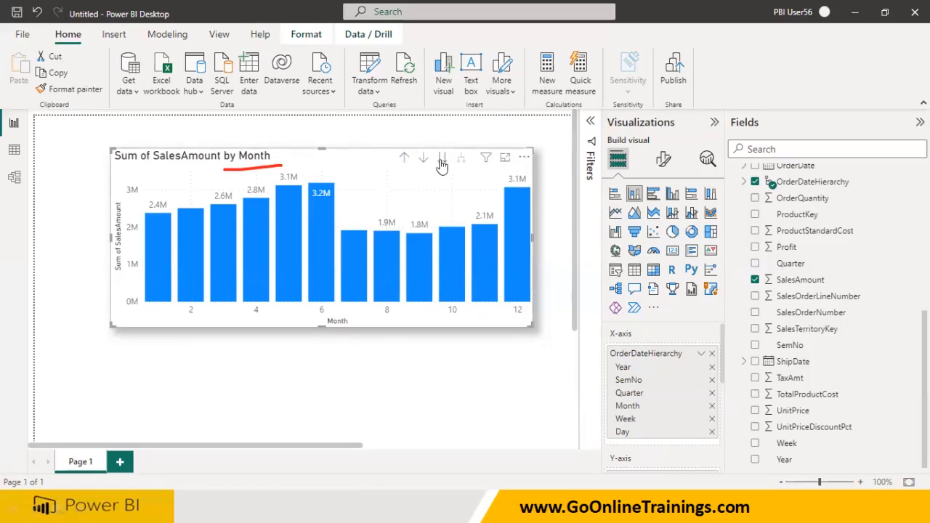
{"action": "left_click", "coordinate": [405, 160]}
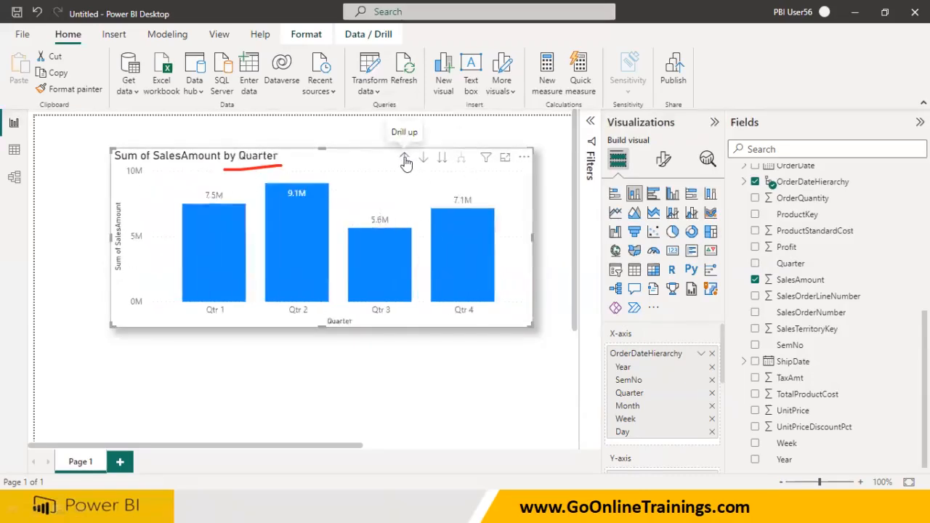
{"action": "left_click", "coordinate": [405, 160]}
{"action": "left_click", "coordinate": [405, 160]}
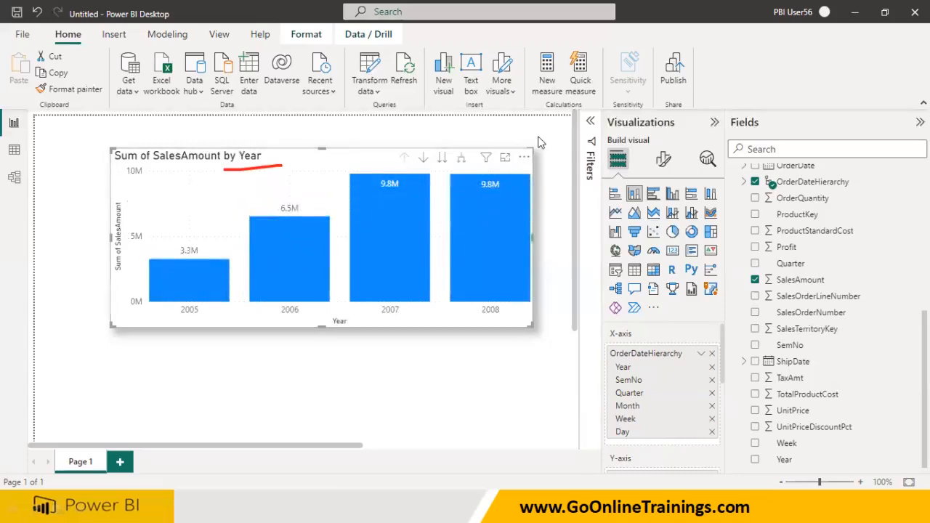
{"action": "mouse_move", "coordinate": [337, 173]}
{"action": "left_mouse_down"}
{"action": "mouse_move", "coordinate": [333, 311]}
{"action": "mouse_move", "coordinate": [331, 185]}
{"action": "left_mouse_up"}
{"action": "mouse_move", "coordinate": [421, 167]}
{"action": "left_mouse_down"}
{"action": "mouse_move", "coordinate": [435, 158]}
{"action": "mouse_move", "coordinate": [418, 147]}
{"action": "left_mouse_up"}
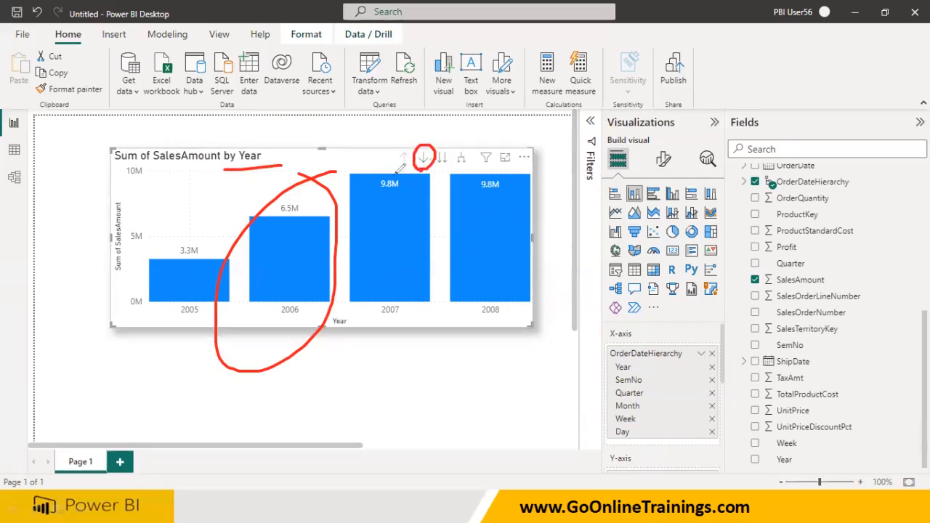
{"action": "mouse_move", "coordinate": [300, 363]}
{"action": "left_mouse_down"}
{"action": "mouse_move", "coordinate": [298, 266]}
{"action": "mouse_move", "coordinate": [311, 314]}
{"action": "left_mouse_up"}
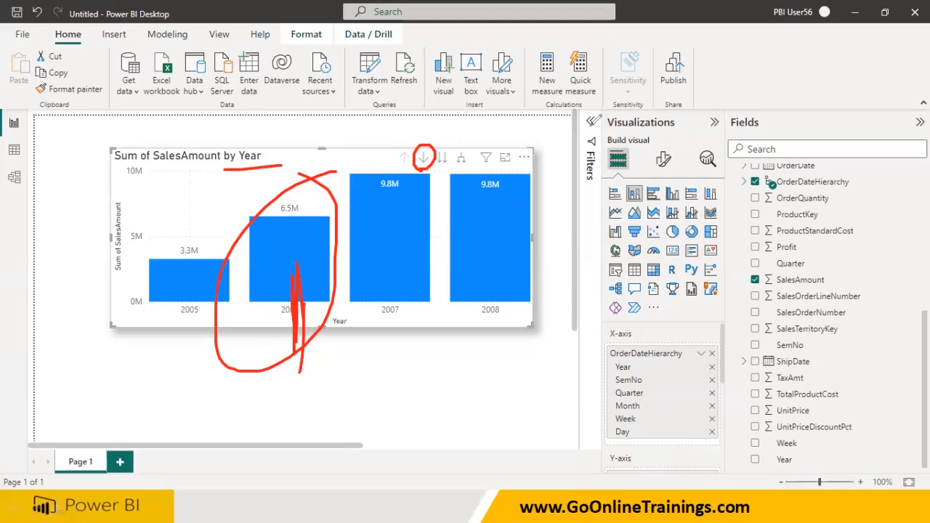
{"action": "key", "text": "Escape"}
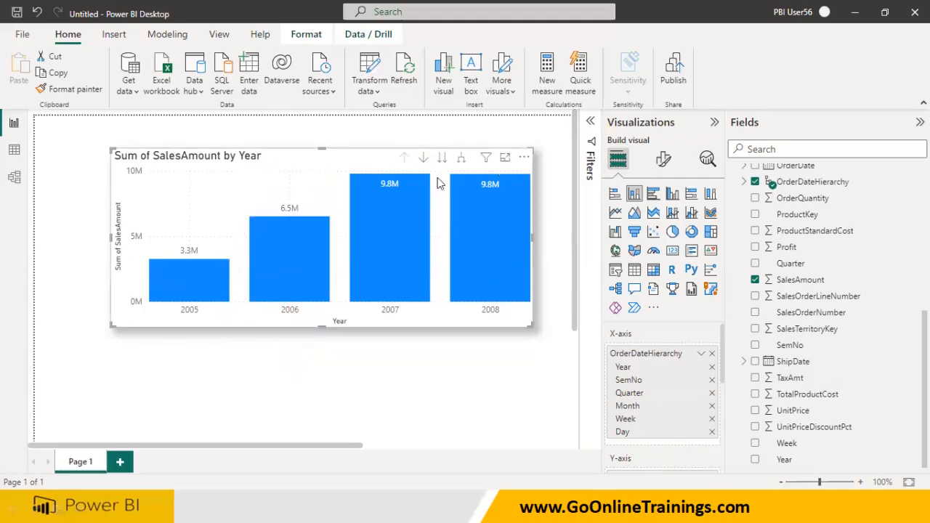
Step: Turn on drill-down mode and drill through 2006, Sem1, Qtr 1, month 1 and week 1 to the daily sales
{"action": "left_click", "coordinate": [424, 160]}
{"action": "left_click", "coordinate": [302, 266]}
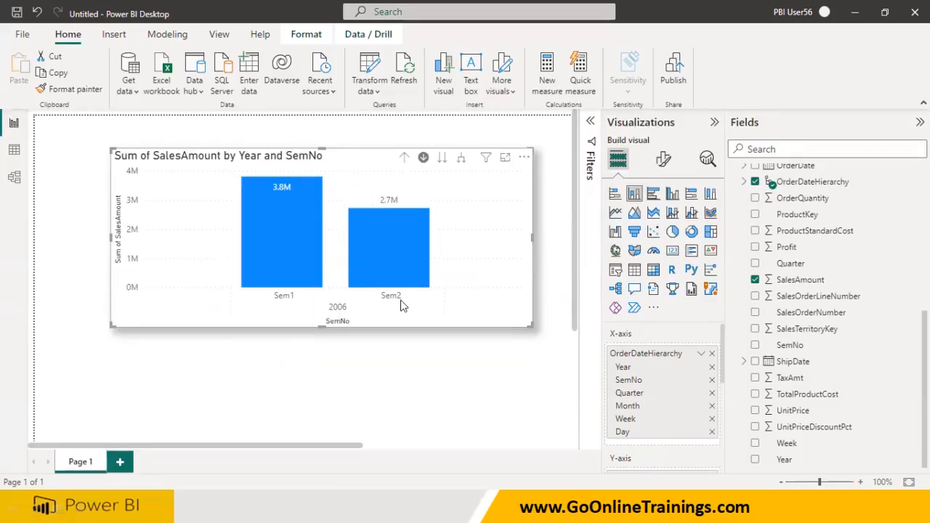
{"action": "left_click", "coordinate": [294, 251]}
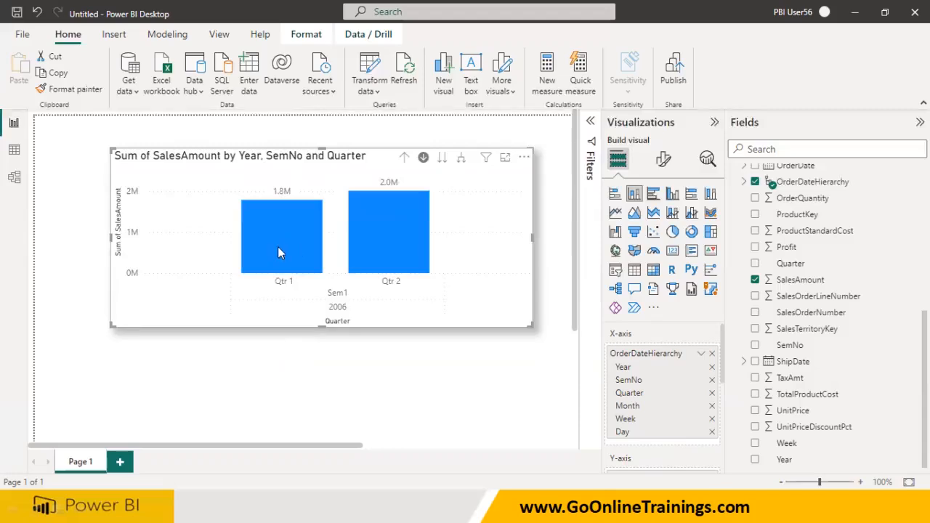
{"action": "left_click", "coordinate": [295, 242]}
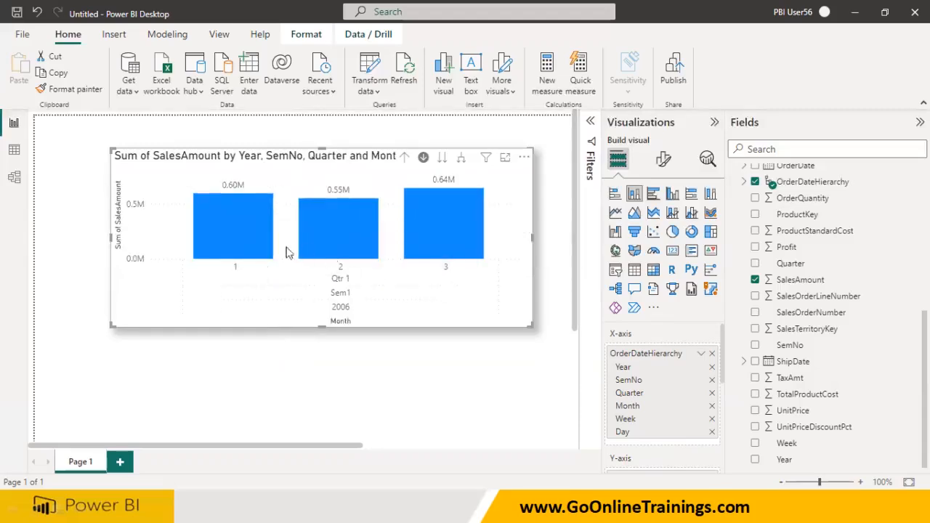
{"action": "left_click", "coordinate": [245, 234]}
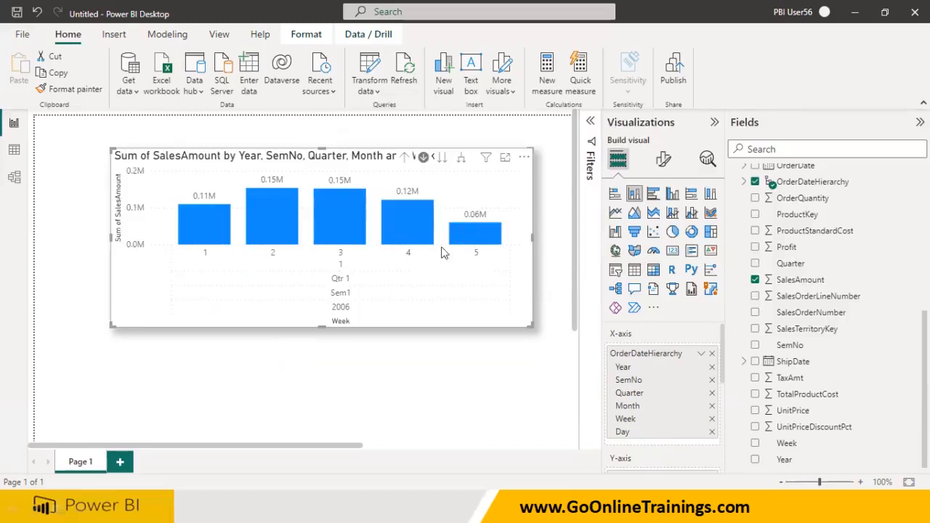
{"action": "left_click", "coordinate": [222, 234]}
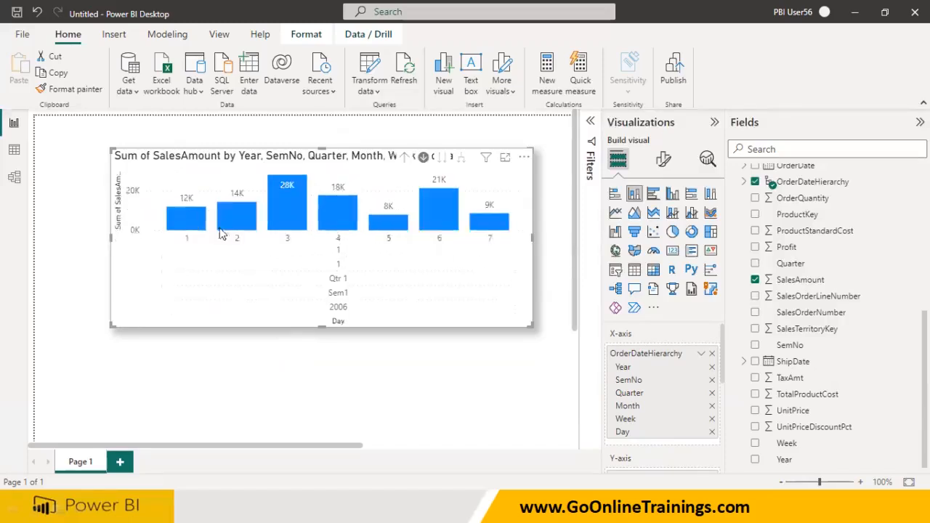
Step: Drill back up to the semesters of 2006 and turn off drill-down mode
{"action": "left_click", "coordinate": [404, 158]}
{"action": "left_click", "coordinate": [404, 159]}
{"action": "left_click", "coordinate": [404, 158]}
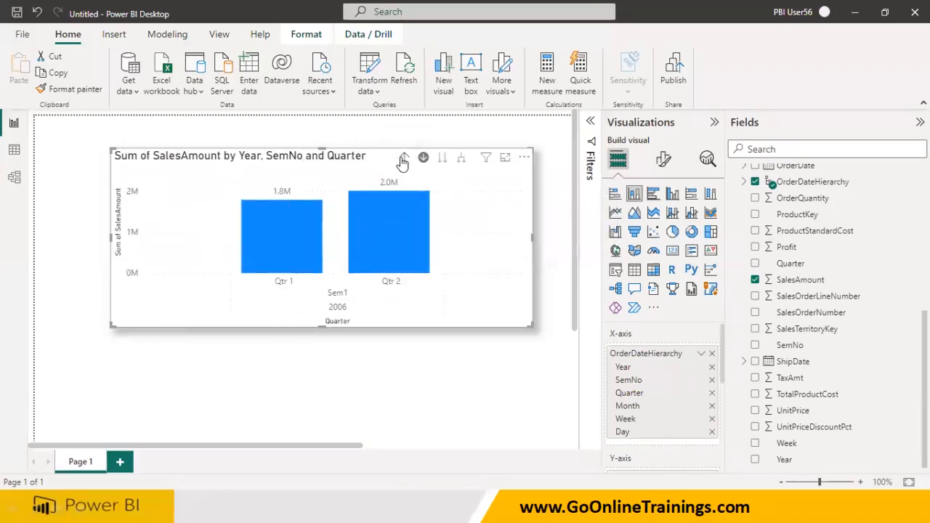
{"action": "left_click", "coordinate": [404, 159]}
{"action": "left_click", "coordinate": [423, 157]}
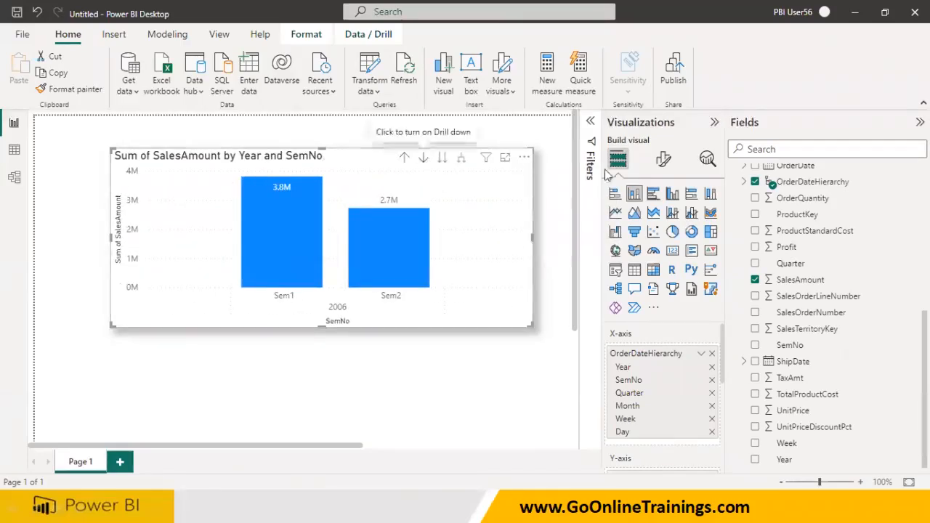
Step: Collapse the Visualizations pane and widen the chart across the freed canvas space
{"action": "left_click", "coordinate": [715, 123]}
{"action": "left_click_drag", "start_coordinate": [532, 239], "coordinate": [639, 239]}
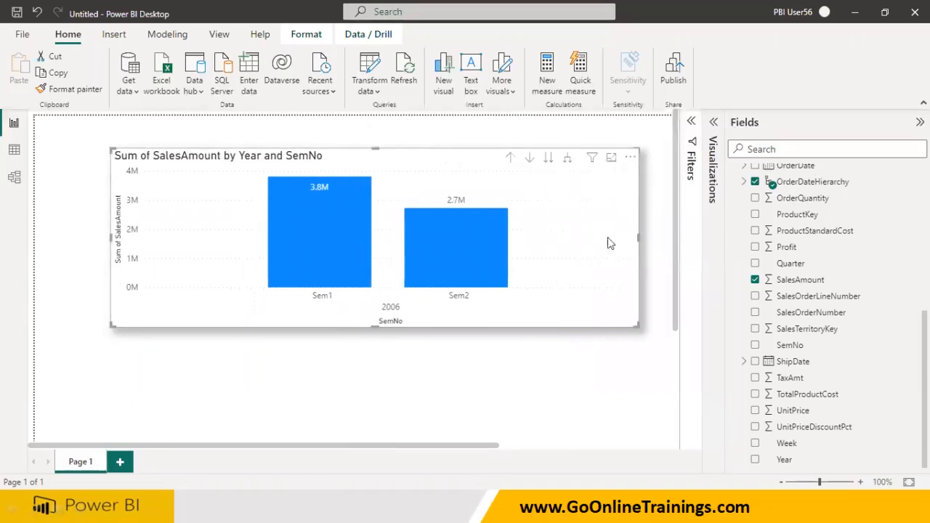
Step: Drill the chart up to Year, move all years to the SemNo level and inspect the Sem2 column's value
{"action": "left_click", "coordinate": [511, 158]}
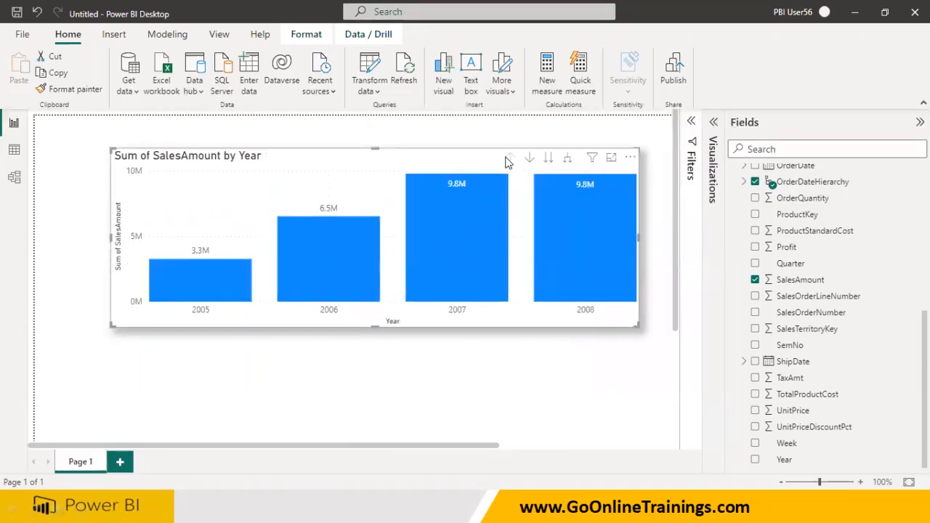
{"action": "left_click", "coordinate": [548, 160]}
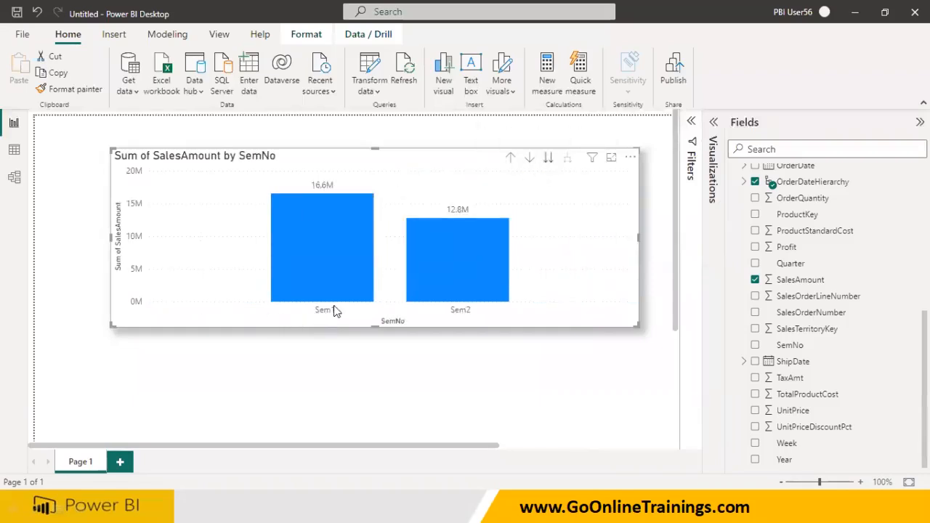
{"action": "mouse_move", "coordinate": [472, 297]}
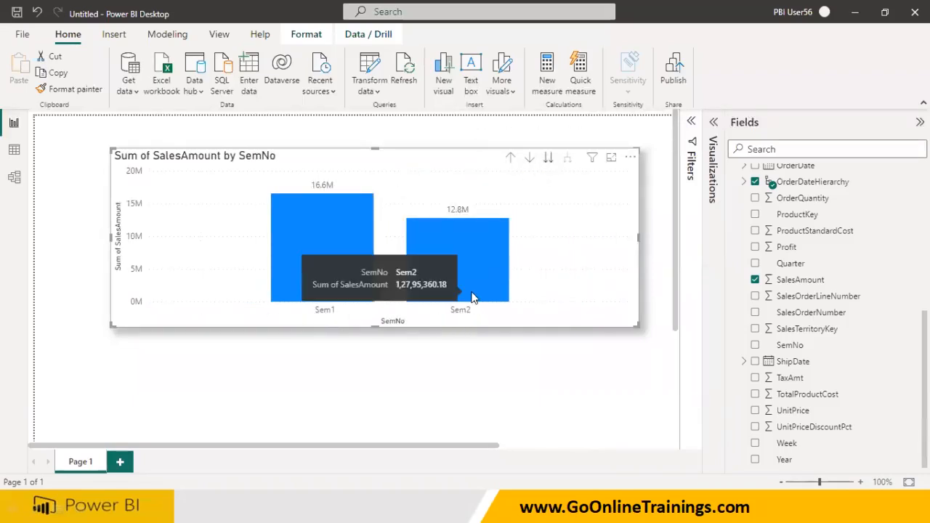
Step: Compare the chart's Year and SemNo levels, return it to Year and expand all years one level to show Year with SemNo
{"action": "left_click", "coordinate": [510, 158]}
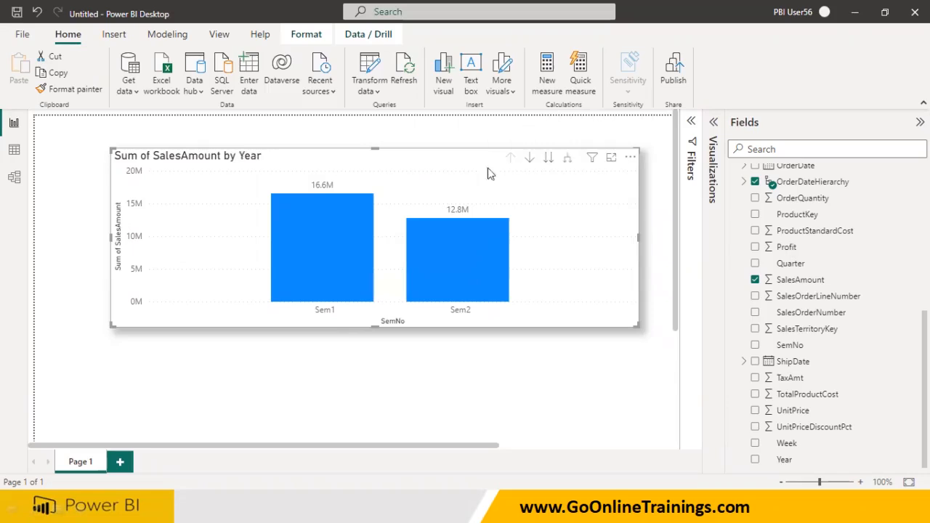
{"action": "mouse_move", "coordinate": [211, 304]}
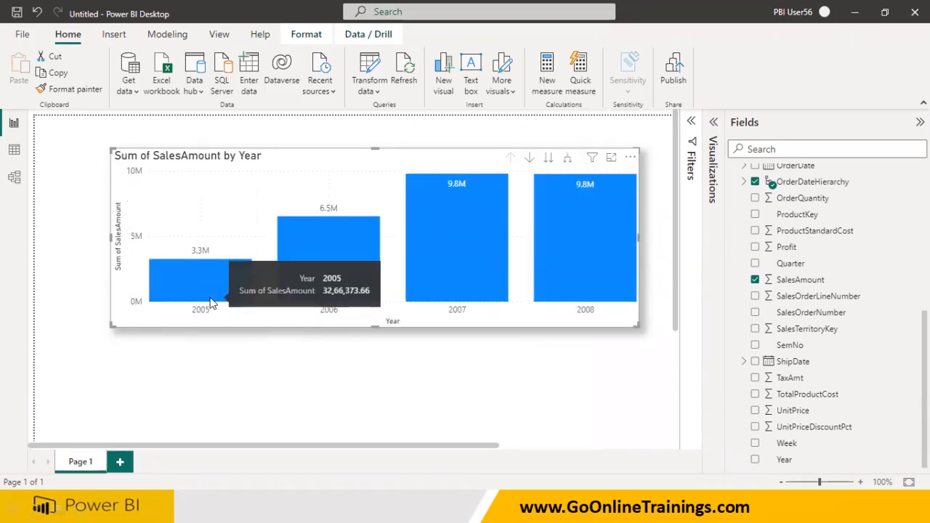
{"action": "left_click", "coordinate": [548, 159]}
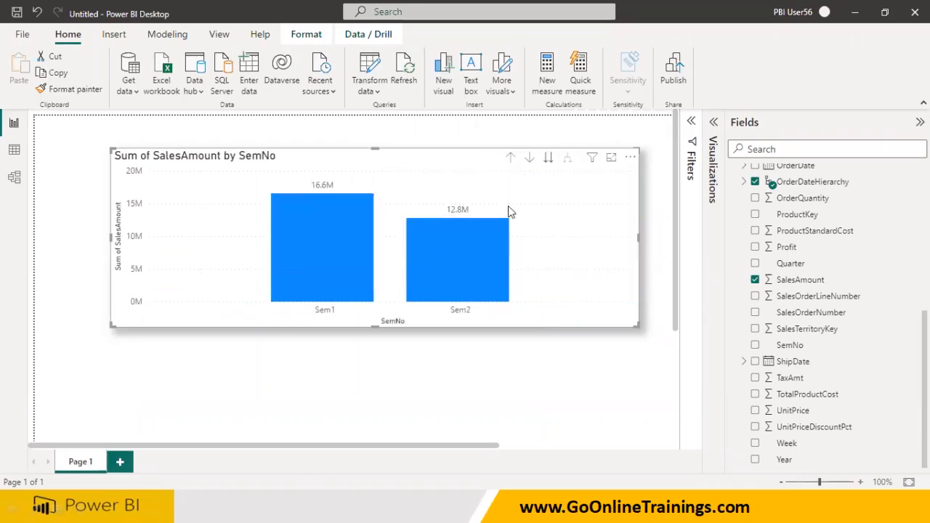
{"action": "left_click", "coordinate": [509, 158]}
{"action": "left_click", "coordinate": [567, 160]}
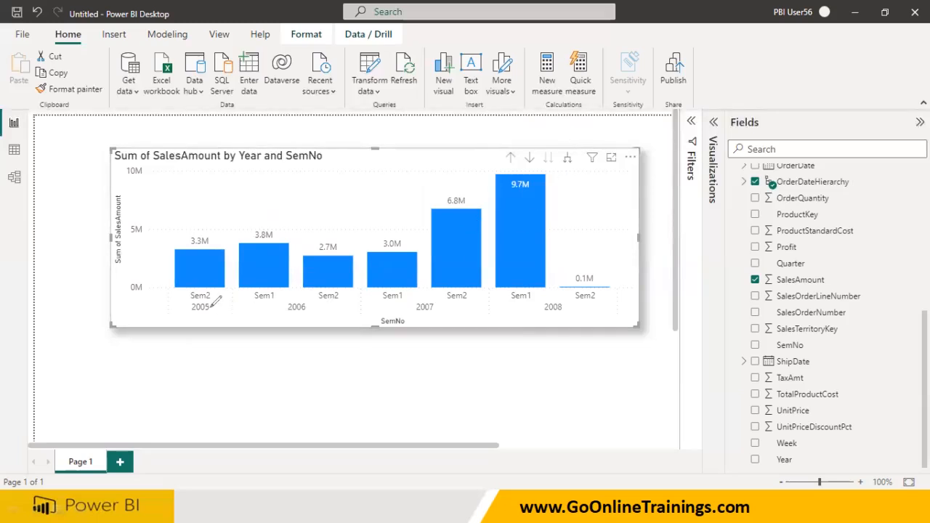
{"action": "left_click_drag", "start_coordinate": [189, 300], "coordinate": [266, 305]}
{"action": "mouse_move", "coordinate": [165, 314]}
{"action": "left_mouse_down"}
{"action": "mouse_move", "coordinate": [215, 315]}
{"action": "mouse_move", "coordinate": [231, 307]}
{"action": "mouse_move", "coordinate": [230, 289]}
{"action": "mouse_move", "coordinate": [175, 282]}
{"action": "mouse_move", "coordinate": [161, 317]}
{"action": "left_mouse_up"}
{"action": "mouse_move", "coordinate": [252, 320]}
{"action": "left_mouse_down"}
{"action": "mouse_move", "coordinate": [342, 321]}
{"action": "mouse_move", "coordinate": [362, 313]}
{"action": "mouse_move", "coordinate": [360, 285]}
{"action": "mouse_move", "coordinate": [267, 279]}
{"action": "mouse_move", "coordinate": [231, 308]}
{"action": "mouse_move", "coordinate": [266, 328]}
{"action": "left_mouse_up"}
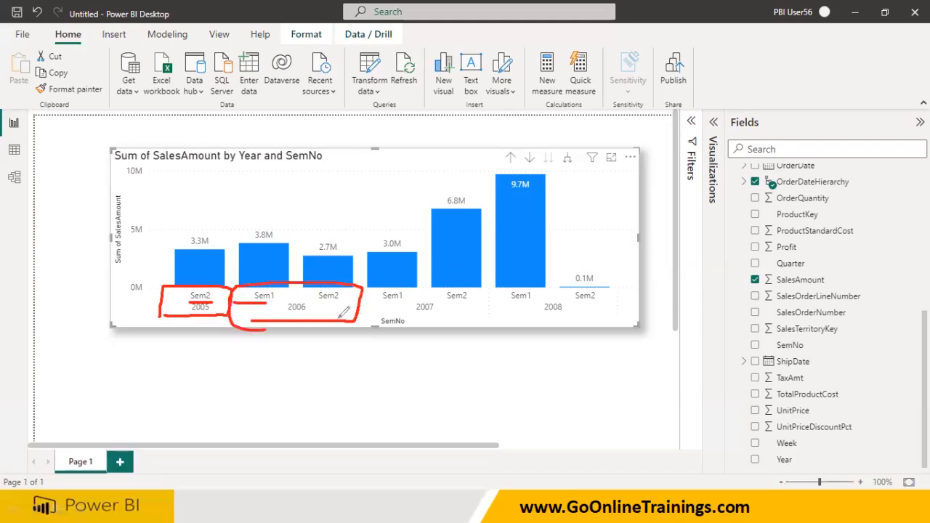
{"action": "mouse_move", "coordinate": [364, 321]}
{"action": "left_mouse_down"}
{"action": "mouse_move", "coordinate": [485, 317]}
{"action": "mouse_move", "coordinate": [486, 296]}
{"action": "mouse_move", "coordinate": [443, 285]}
{"action": "mouse_move", "coordinate": [375, 288]}
{"action": "mouse_move", "coordinate": [364, 320]}
{"action": "left_mouse_up"}
{"action": "left_click_drag", "start_coordinate": [309, 313], "coordinate": [321, 303]}
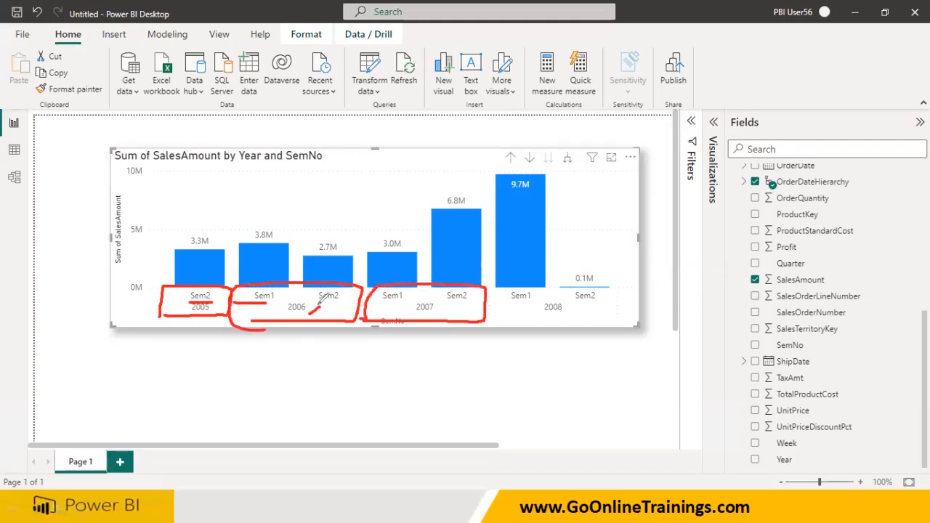
{"action": "left_click_drag", "start_coordinate": [210, 308], "coordinate": [226, 296]}
{"action": "mouse_move", "coordinate": [560, 174]}
{"action": "left_mouse_down"}
{"action": "mouse_move", "coordinate": [580, 172]}
{"action": "mouse_move", "coordinate": [564, 144]}
{"action": "mouse_move", "coordinate": [562, 175]}
{"action": "left_mouse_up"}
{"action": "mouse_move", "coordinate": [572, 249]}
{"action": "left_mouse_down"}
{"action": "mouse_move", "coordinate": [581, 216]}
{"action": "mouse_move", "coordinate": [617, 216]}
{"action": "mouse_move", "coordinate": [617, 201]}
{"action": "mouse_move", "coordinate": [564, 218]}
{"action": "mouse_move", "coordinate": [551, 183]}
{"action": "mouse_move", "coordinate": [603, 201]}
{"action": "mouse_move", "coordinate": [645, 195]}
{"action": "mouse_move", "coordinate": [645, 178]}
{"action": "mouse_move", "coordinate": [604, 204]}
{"action": "left_mouse_up"}
{"action": "left_click_drag", "start_coordinate": [573, 248], "coordinate": [565, 263]}
{"action": "left_click_drag", "start_coordinate": [603, 241], "coordinate": [636, 218]}
{"action": "left_click_drag", "start_coordinate": [565, 221], "coordinate": [563, 234]}
{"action": "left_click_drag", "start_coordinate": [560, 271], "coordinate": [577, 254]}
{"action": "left_click_drag", "start_coordinate": [619, 224], "coordinate": [630, 218]}
{"action": "left_click_drag", "start_coordinate": [563, 235], "coordinate": [579, 220]}
{"action": "left_click_drag", "start_coordinate": [644, 198], "coordinate": [653, 195]}
{"action": "left_click_drag", "start_coordinate": [724, 191], "coordinate": [744, 216]}
{"action": "mouse_move", "coordinate": [756, 186]}
{"action": "left_mouse_down"}
{"action": "mouse_move", "coordinate": [745, 201]}
{"action": "mouse_move", "coordinate": [757, 190]}
{"action": "mouse_move", "coordinate": [788, 211]}
{"action": "mouse_move", "coordinate": [811, 174]}
{"action": "left_mouse_up"}
{"action": "left_click_drag", "start_coordinate": [715, 230], "coordinate": [847, 214]}
{"action": "mouse_move", "coordinate": [750, 243]}
{"action": "left_mouse_down"}
{"action": "mouse_move", "coordinate": [697, 295]}
{"action": "mouse_move", "coordinate": [684, 331]}
{"action": "mouse_move", "coordinate": [736, 320]}
{"action": "left_mouse_up"}
{"action": "left_click_drag", "start_coordinate": [745, 294], "coordinate": [757, 320]}
{"action": "left_click_drag", "start_coordinate": [800, 234], "coordinate": [831, 256]}
{"action": "mouse_move", "coordinate": [856, 273]}
{"action": "left_mouse_down"}
{"action": "mouse_move", "coordinate": [837, 306]}
{"action": "mouse_move", "coordinate": [896, 298]}
{"action": "left_mouse_up"}
{"action": "left_click_drag", "start_coordinate": [901, 295], "coordinate": [929, 291]}
{"action": "mouse_move", "coordinate": [670, 341]}
{"action": "left_mouse_down"}
{"action": "mouse_move", "coordinate": [639, 369]}
{"action": "mouse_move", "coordinate": [634, 401]}
{"action": "mouse_move", "coordinate": [655, 398]}
{"action": "left_mouse_up"}
{"action": "mouse_move", "coordinate": [687, 323]}
{"action": "left_mouse_down"}
{"action": "mouse_move", "coordinate": [733, 380]}
{"action": "mouse_move", "coordinate": [772, 377]}
{"action": "left_mouse_up"}
{"action": "mouse_move", "coordinate": [853, 320]}
{"action": "left_mouse_down"}
{"action": "mouse_move", "coordinate": [860, 373]}
{"action": "mouse_move", "coordinate": [878, 371]}
{"action": "mouse_move", "coordinate": [869, 385]}
{"action": "left_mouse_up"}
{"action": "mouse_move", "coordinate": [855, 320]}
{"action": "left_mouse_down"}
{"action": "mouse_move", "coordinate": [923, 352]}
{"action": "mouse_move", "coordinate": [906, 388]}
{"action": "mouse_move", "coordinate": [929, 385]}
{"action": "left_mouse_up"}
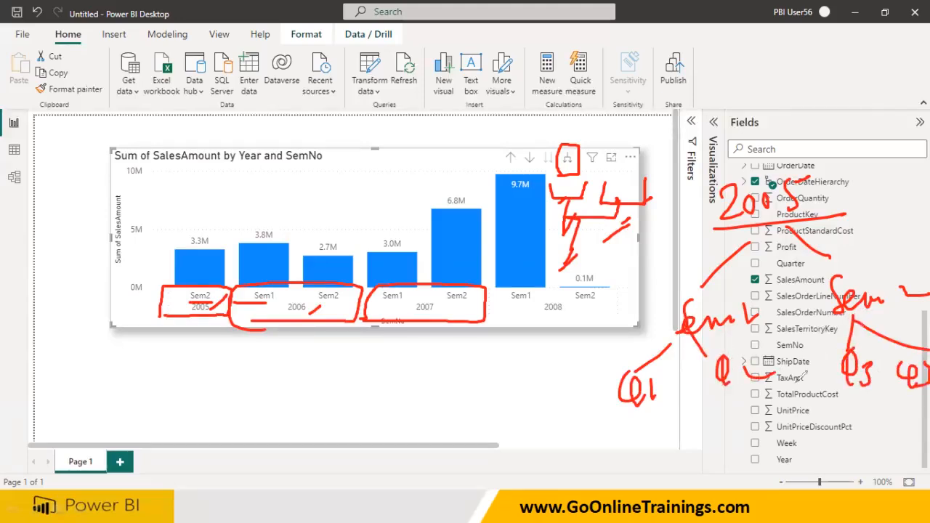
{"action": "left_click_drag", "start_coordinate": [623, 398], "coordinate": [537, 418]}
{"action": "mouse_move", "coordinate": [518, 425]}
{"action": "left_mouse_down"}
{"action": "mouse_move", "coordinate": [536, 420]}
{"action": "mouse_move", "coordinate": [502, 447]}
{"action": "mouse_move", "coordinate": [575, 435]}
{"action": "left_mouse_up"}
{"action": "left_click_drag", "start_coordinate": [646, 396], "coordinate": [646, 465]}
{"action": "mouse_move", "coordinate": [651, 440]}
{"action": "left_mouse_down"}
{"action": "mouse_move", "coordinate": [665, 434]}
{"action": "mouse_move", "coordinate": [676, 445]}
{"action": "left_mouse_up"}
{"action": "left_click_drag", "start_coordinate": [647, 389], "coordinate": [723, 416]}
{"action": "mouse_move", "coordinate": [731, 436]}
{"action": "left_mouse_down"}
{"action": "mouse_move", "coordinate": [732, 450]}
{"action": "mouse_move", "coordinate": [759, 429]}
{"action": "mouse_move", "coordinate": [763, 436]}
{"action": "left_mouse_up"}
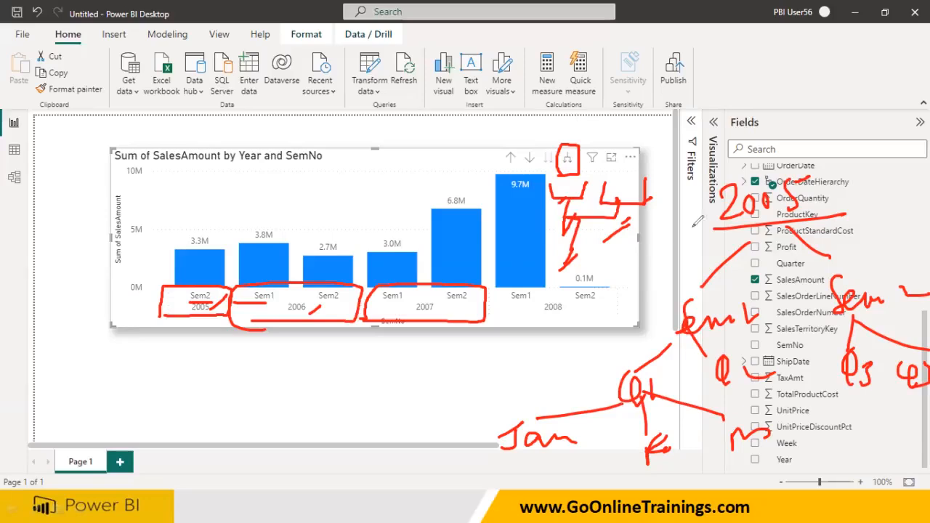
{"action": "mouse_move", "coordinate": [698, 192]}
{"action": "left_mouse_down"}
{"action": "mouse_move", "coordinate": [661, 303]}
{"action": "mouse_move", "coordinate": [615, 364]}
{"action": "mouse_move", "coordinate": [522, 390]}
{"action": "left_mouse_up"}
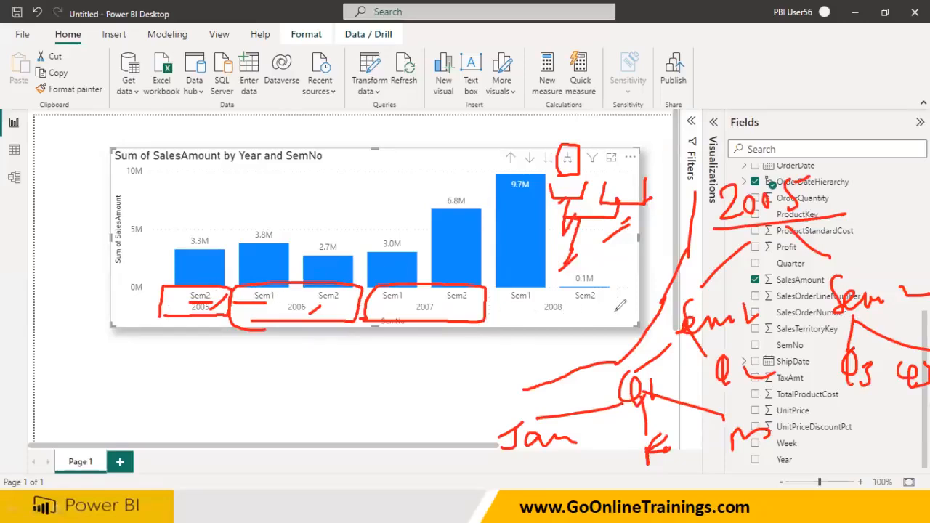
{"action": "mouse_move", "coordinate": [249, 445]}
{"action": "left_mouse_down"}
{"action": "mouse_move", "coordinate": [248, 477]}
{"action": "mouse_move", "coordinate": [276, 458]}
{"action": "mouse_move", "coordinate": [207, 412]}
{"action": "mouse_move", "coordinate": [293, 412]}
{"action": "mouse_move", "coordinate": [297, 375]}
{"action": "left_mouse_up"}
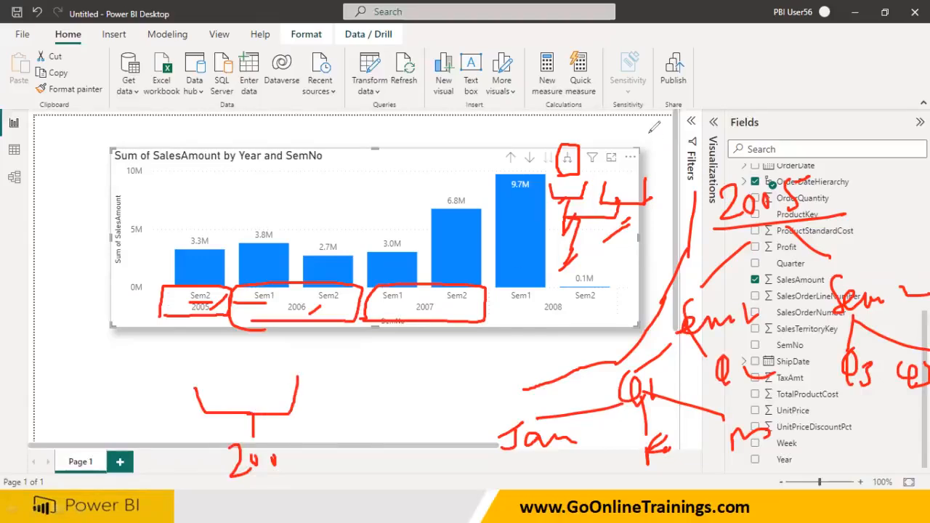
{"action": "key", "text": "e"}
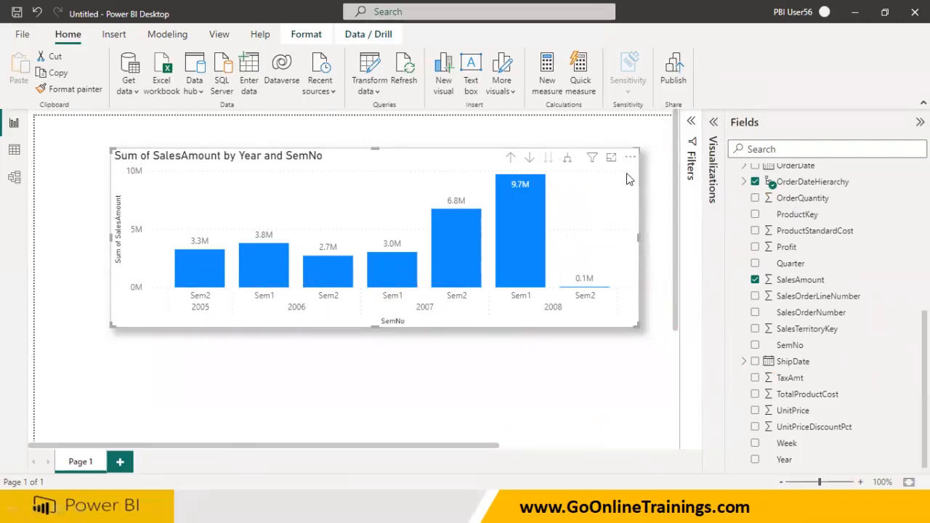
Step: Reopen the Visualizations pane and compare the levels of OrderDate's built-in Date Hierarchy with those of OrderDateHierarchy
{"action": "left_click", "coordinate": [715, 123]}
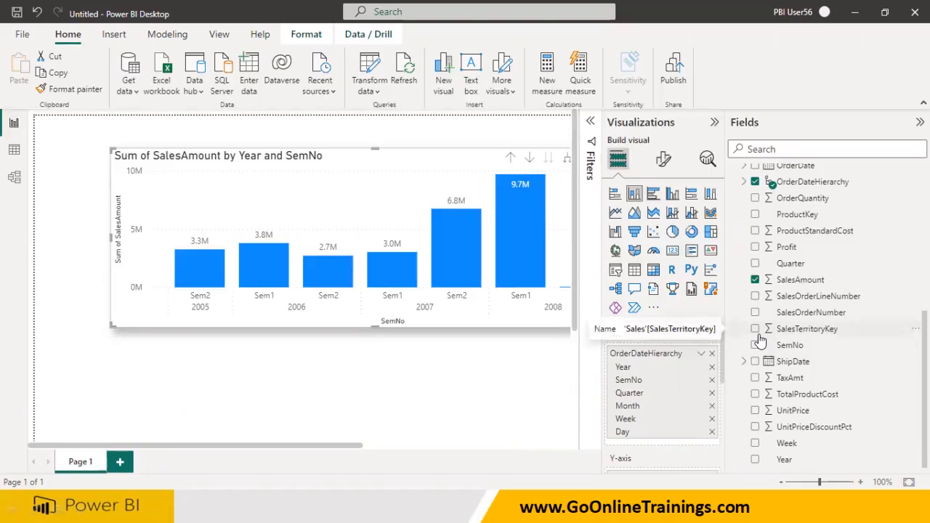
{"action": "scroll", "coordinate": [760, 342], "scroll_direction": "up", "scroll_amount": 3}
{"action": "left_click", "coordinate": [792, 304]}
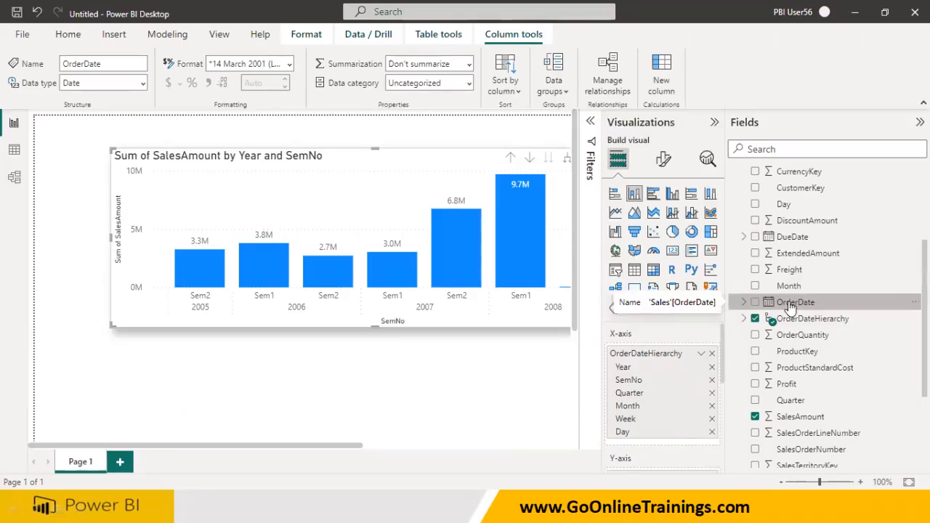
{"action": "left_click", "coordinate": [744, 302]}
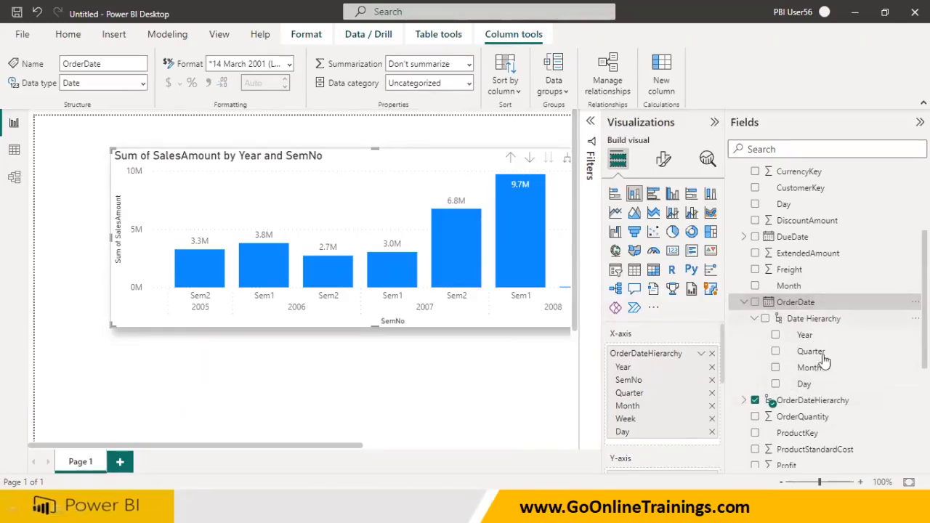
{"action": "left_click", "coordinate": [746, 304]}
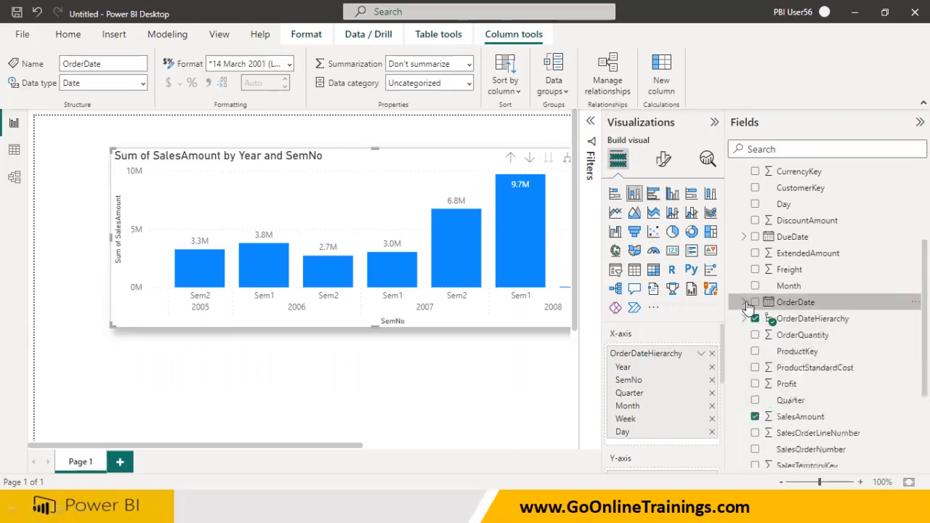
{"action": "left_click", "coordinate": [745, 321]}
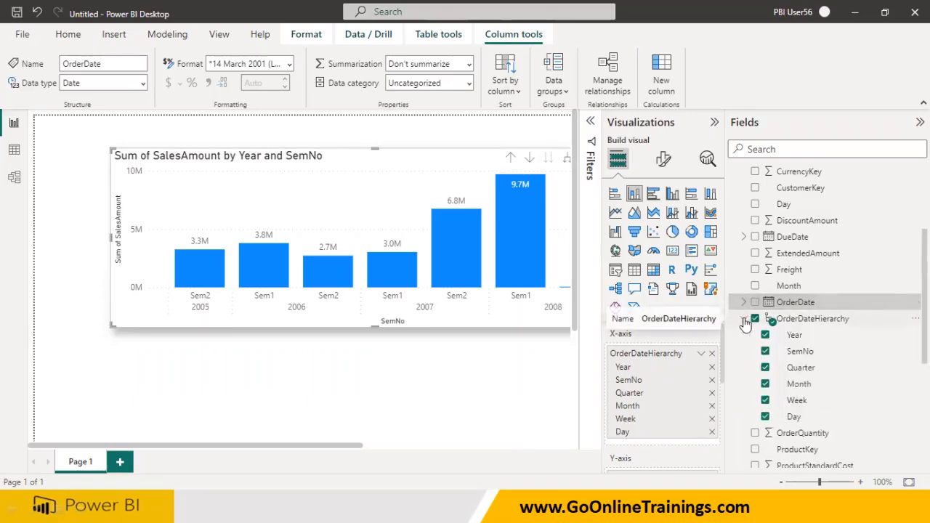
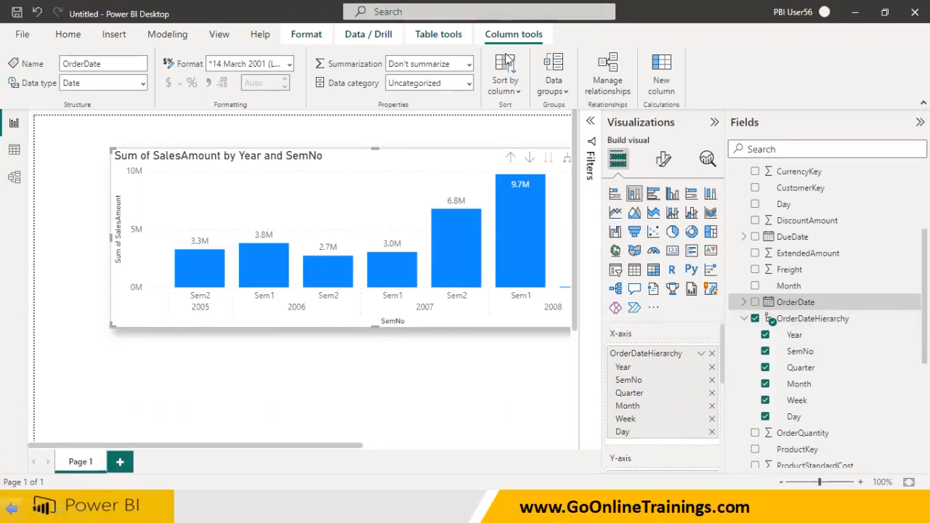
{"action": "mouse_move", "coordinate": [495, 173]}
{"action": "left_mouse_down"}
{"action": "mouse_move", "coordinate": [586, 173]}
{"action": "mouse_move", "coordinate": [556, 132]}
{"action": "mouse_move", "coordinate": [498, 148]}
{"action": "mouse_move", "coordinate": [497, 173]}
{"action": "left_mouse_up"}
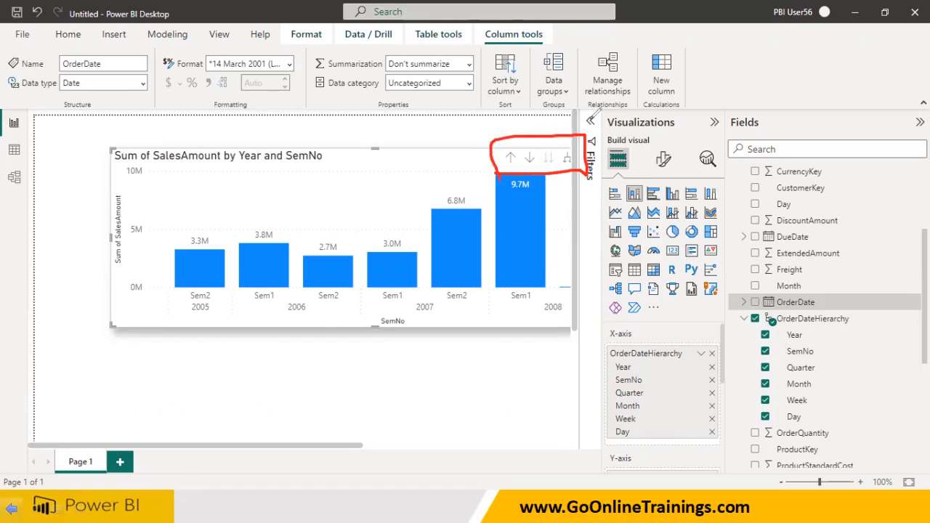
{"action": "key", "text": "e"}
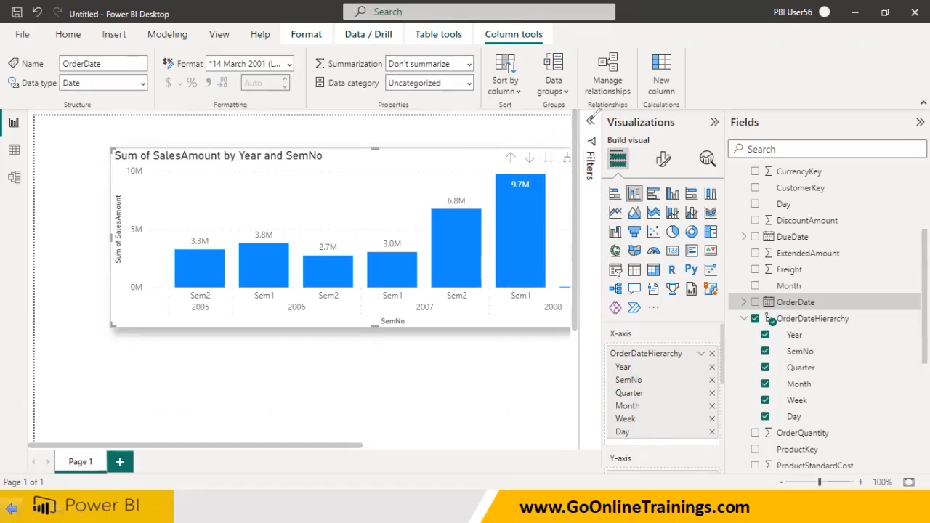
Step: Open Notepad and write the heading "What is Hierarchy" with a dashed line beneath it
{"action": "key", "text": "super"}
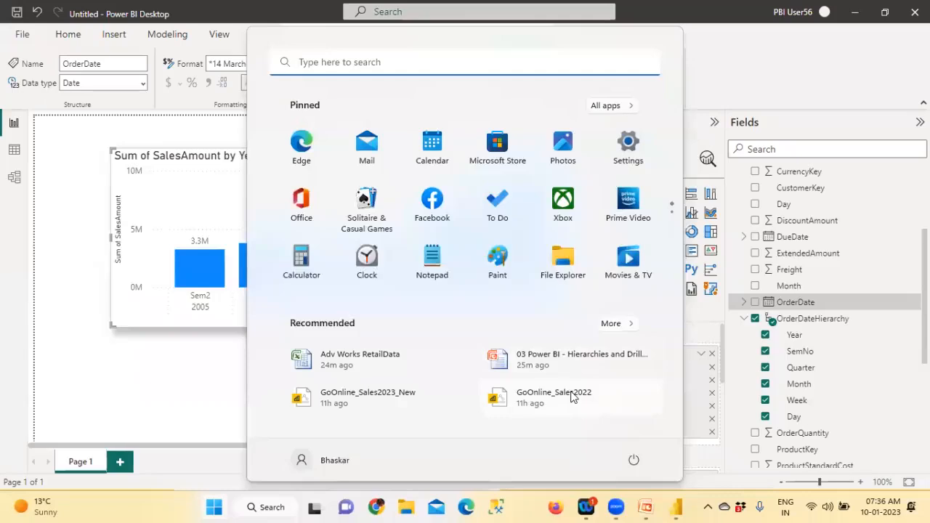
{"action": "type", "text": "note"}
{"action": "key", "text": "Return"}
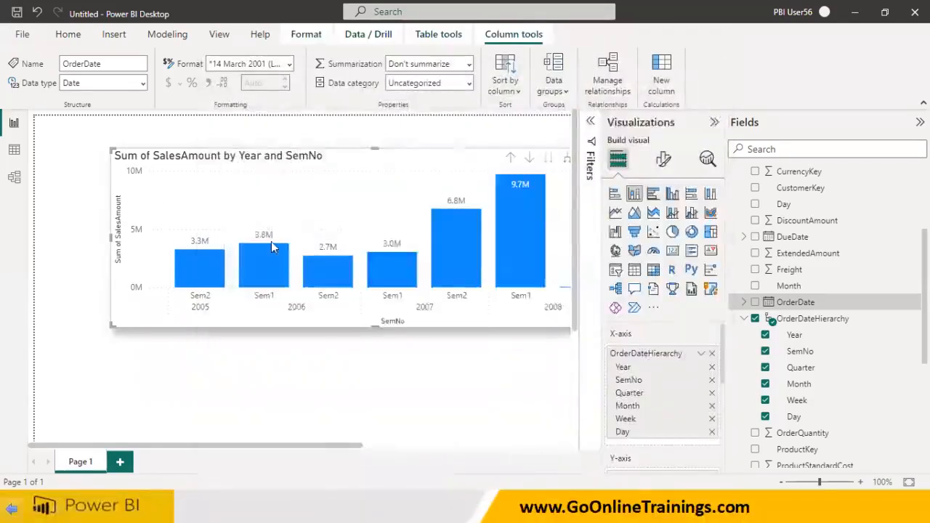
{"action": "type", "text": "What is H"}
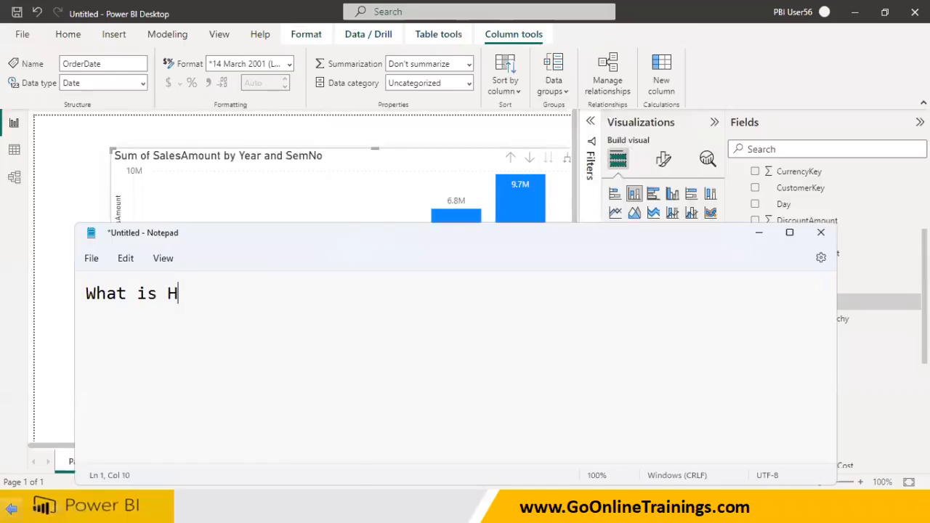
{"action": "type", "text": "ierra"}
{"action": "key", "text": "BackSpace"}
{"action": "key", "text": "BackSpace"}
{"action": "type", "text": "archy"}
{"action": "key", "text": "Return"}
{"action": "type", "text": "-"}
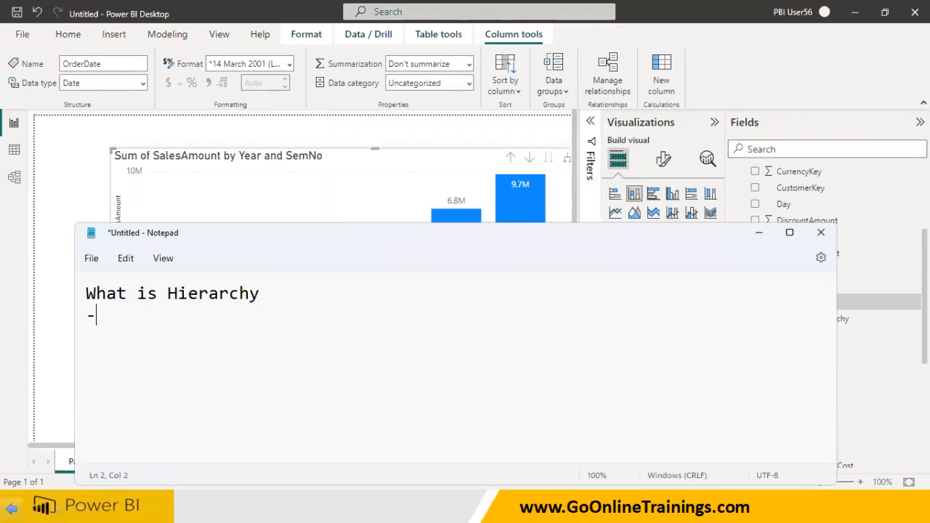
{"action": "type", "text": "-----------------------"}
{"action": "key", "text": "Return"}
Step: Write the definition "Oraganize related dim values from highest to smallest" beneath the dashed line
{"action": "type", "text": "Oraganize re;"}
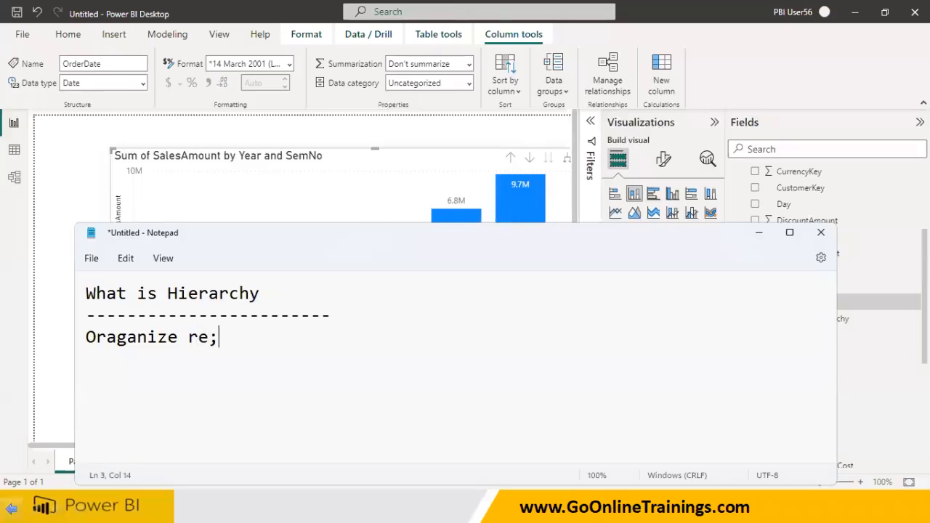
{"action": "type", "text": "lated dims"}
{"action": "key", "text": "BackSpace"}
{"action": "type", "text": "vaie"}
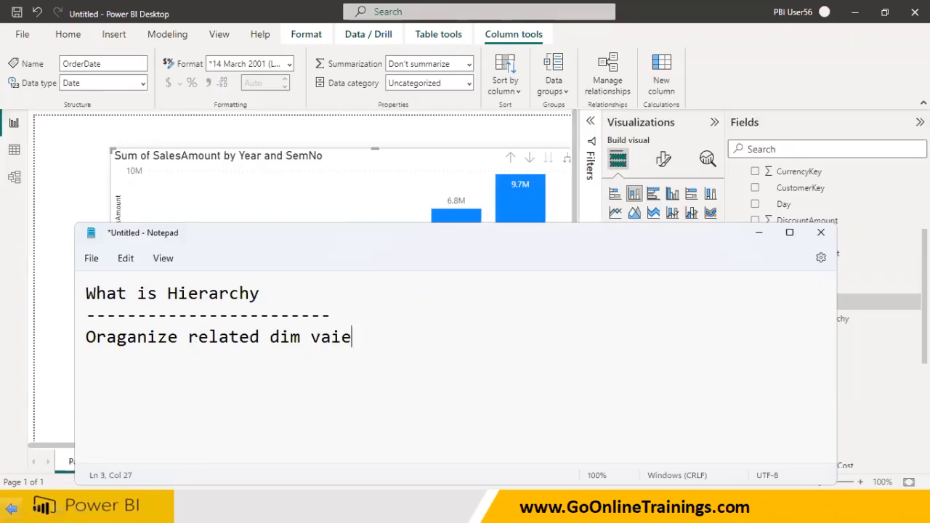
{"action": "key", "text": "BackSpace"}
{"action": "key", "text": "BackSpace"}
{"action": "key", "text": "BackSpace"}
{"action": "type", "text": "alues from "}
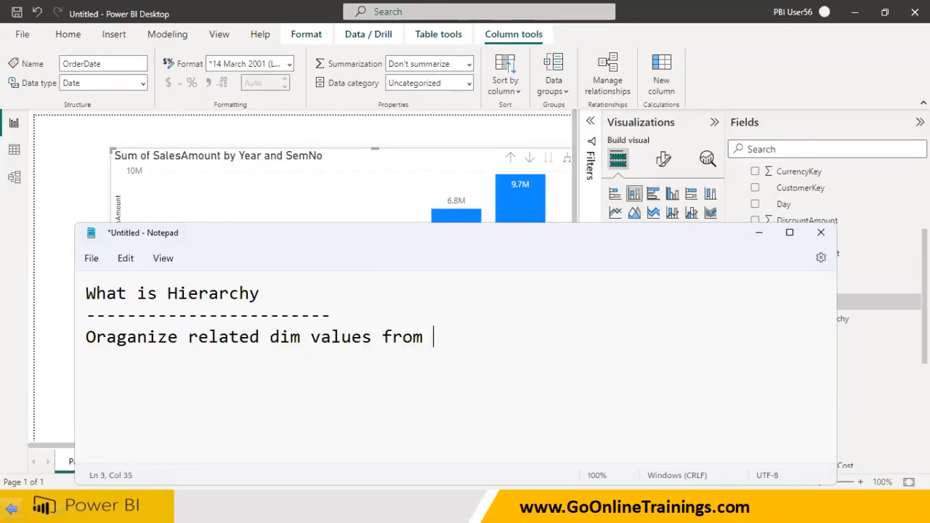
{"action": "type", "text": "highest "}
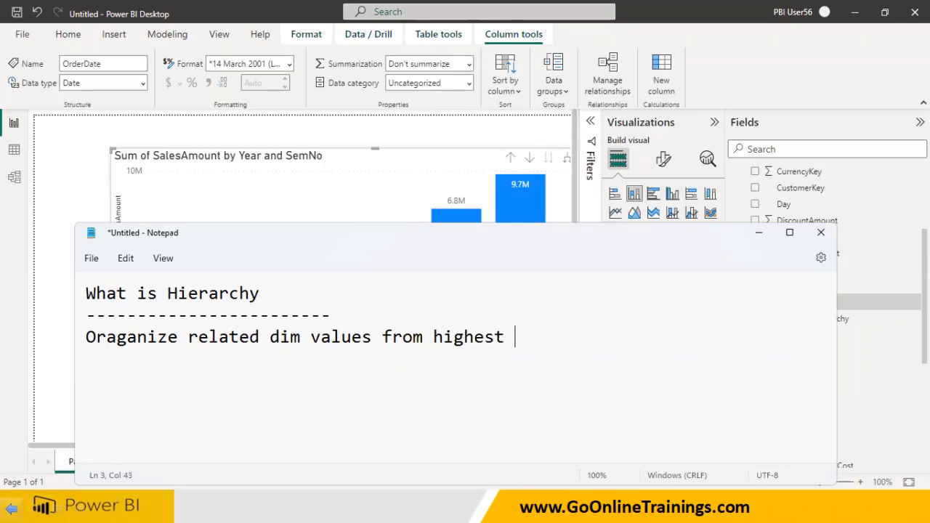
{"action": "type", "text": "to"}
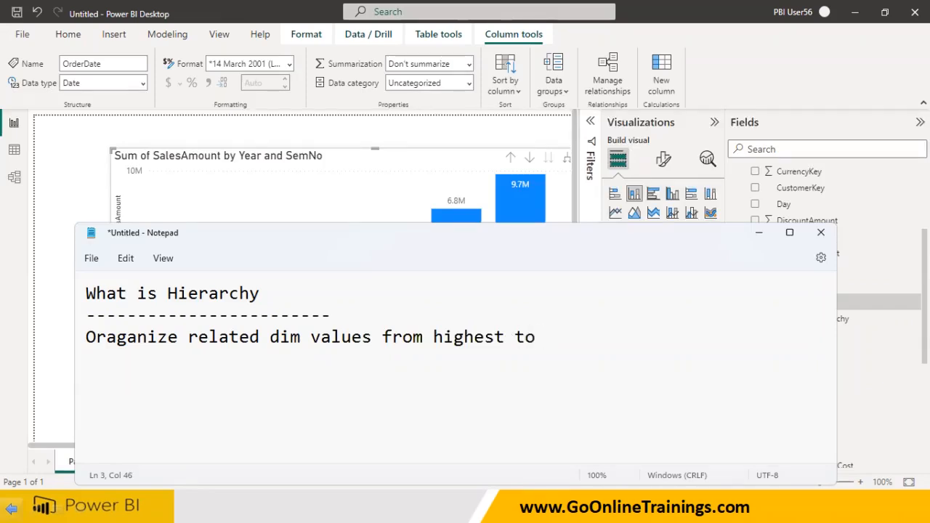
{"action": "type", "text": " samallest"}
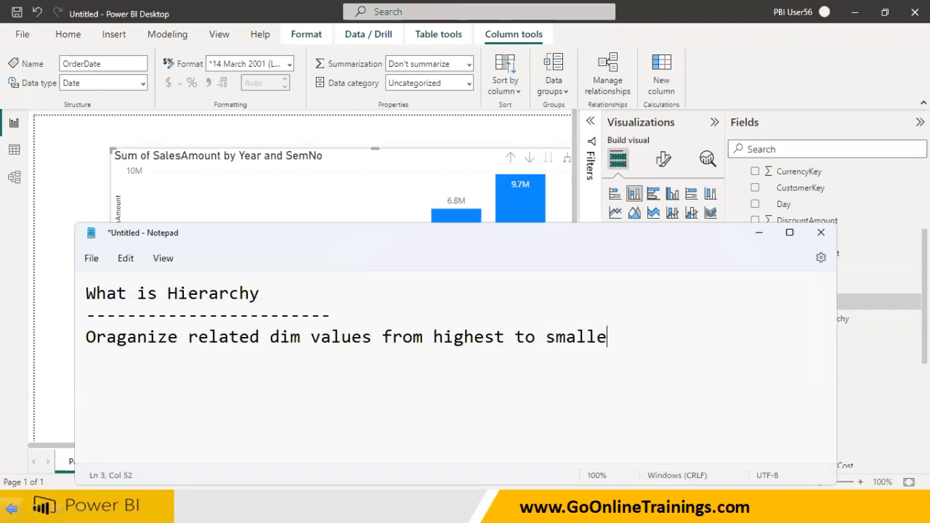
Step: Add an indented example hierarchy of Country, State and City below the definition, separated by a blank line
{"action": "key", "text": "Return"}
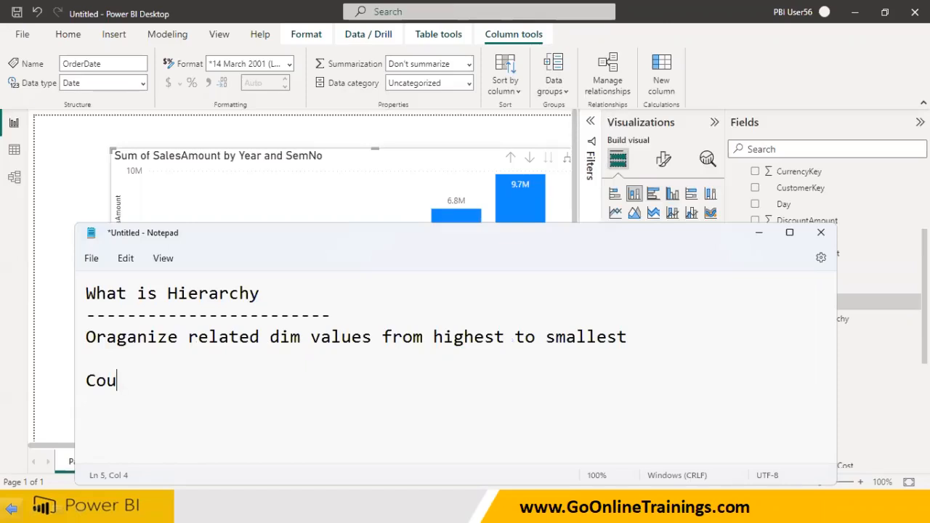
{"action": "type", "text": "ry "}
{"action": "type", "text": "  State"}
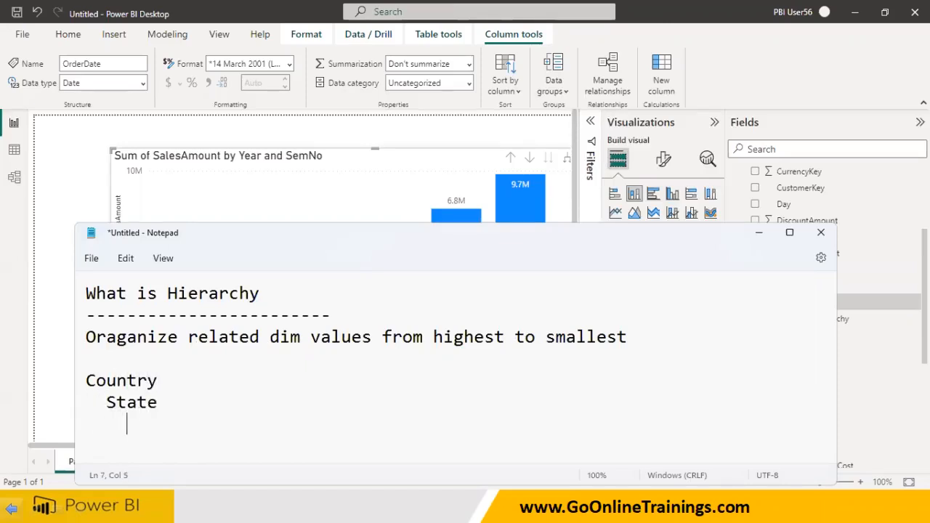
{"action": "key", "text": "Return"}
{"action": "key", "text": "Return"}
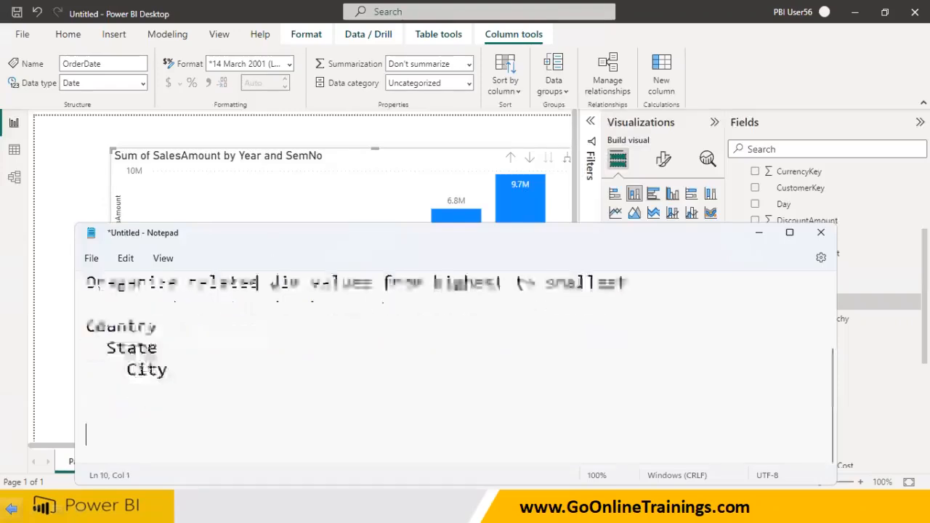
Step: Add a second example hierarchy with Category and an indented Subcategory below the Country example
{"action": "type", "text": "C"}
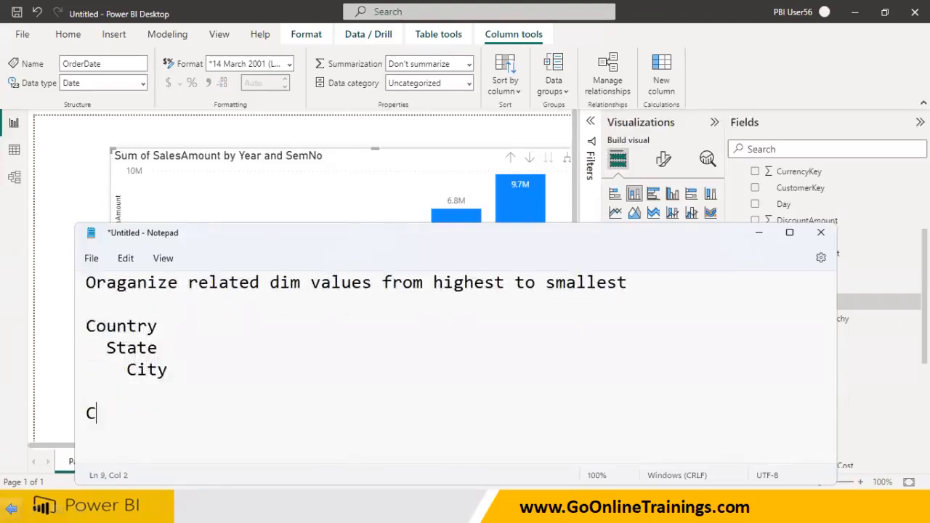
{"action": "type", "text": "ategory"}
{"action": "key", "text": "Return"}
{"action": "type", "text": "Subc"}
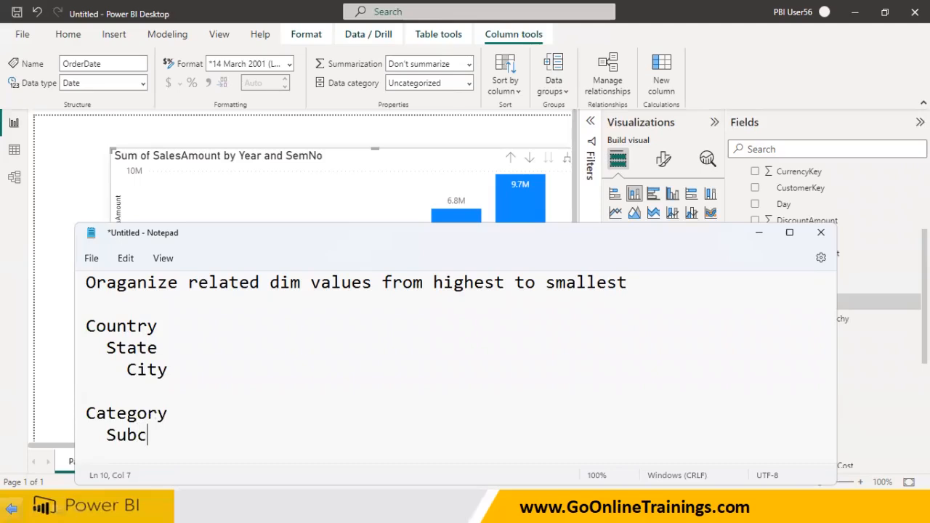
{"action": "type", "text": "ategory"}
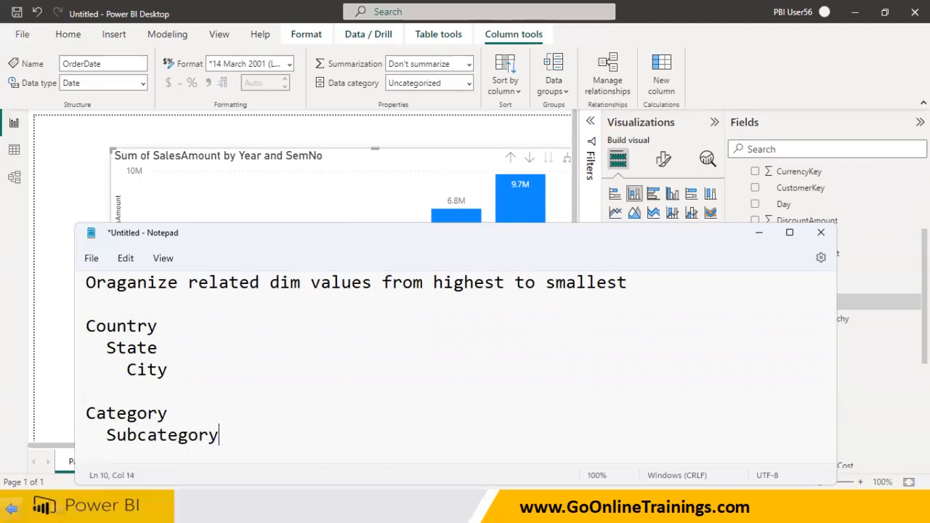
Step: Add an indented product level below Subcategory, and start a third example hierarchy with year, Sem and Qtr, separated by a blank line
{"action": "key", "text": "Return"}
{"action": "type", "text": "product"}
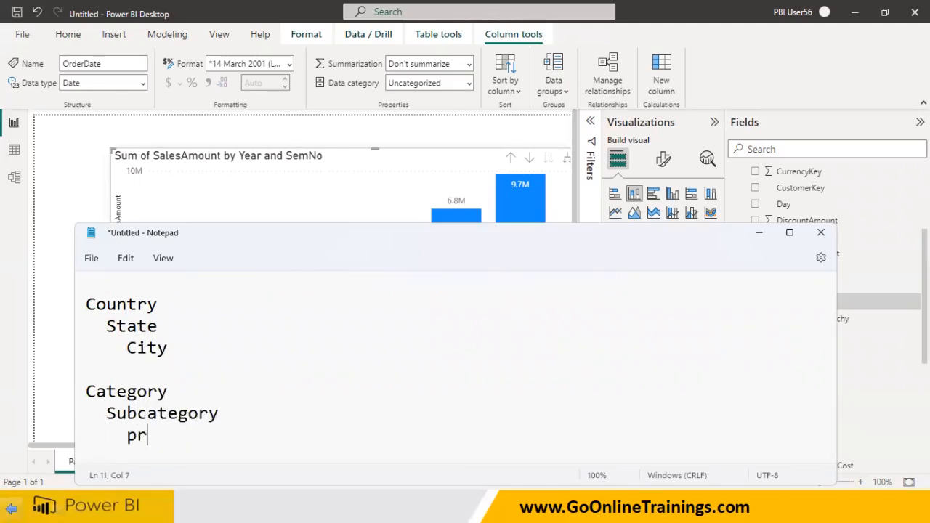
{"action": "key", "text": "Return"}
{"action": "key", "text": "Return"}
{"action": "type", "text": "year"}
{"action": "key", "text": "Return"}
{"action": "type", "text": "Sem"}
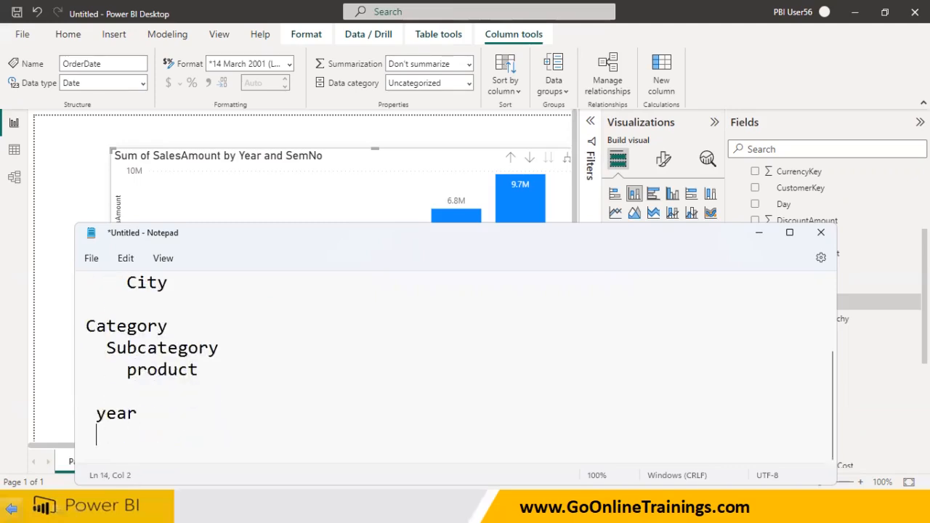
{"action": "key", "text": "Return"}
{"action": "type", "text": "Qtr"}
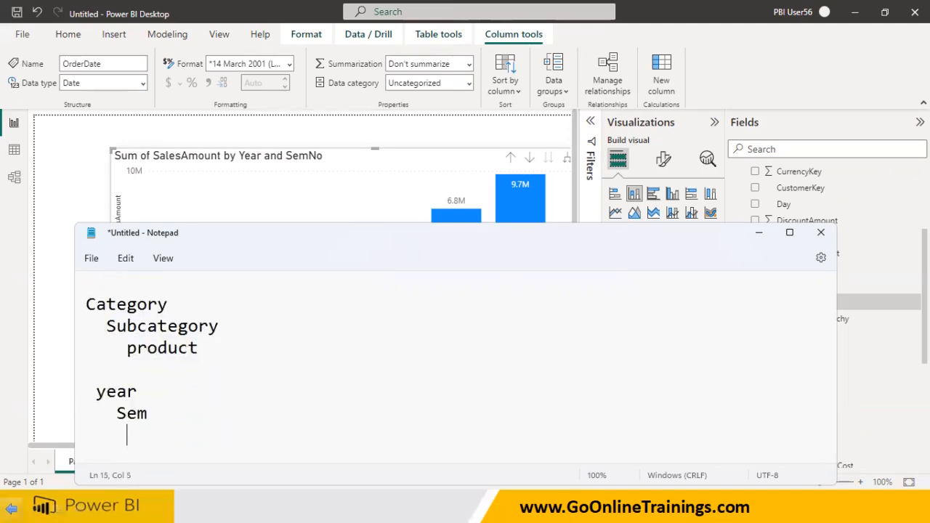
Step: Extend the year hierarchy with progressively indented Month, Week and Day levels below Qtr
{"action": "key", "text": "Return"}
{"action": "type", "text": "\\"}
{"action": "key", "text": "BackSpace"}
{"action": "key", "text": "BackSpace"}
{"action": "type", "text": "Month"}
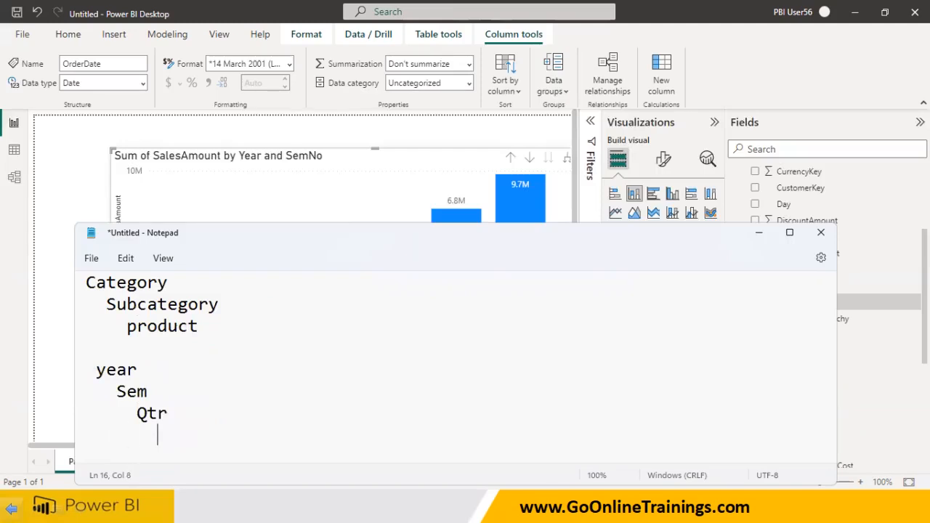
{"action": "key", "text": "Return"}
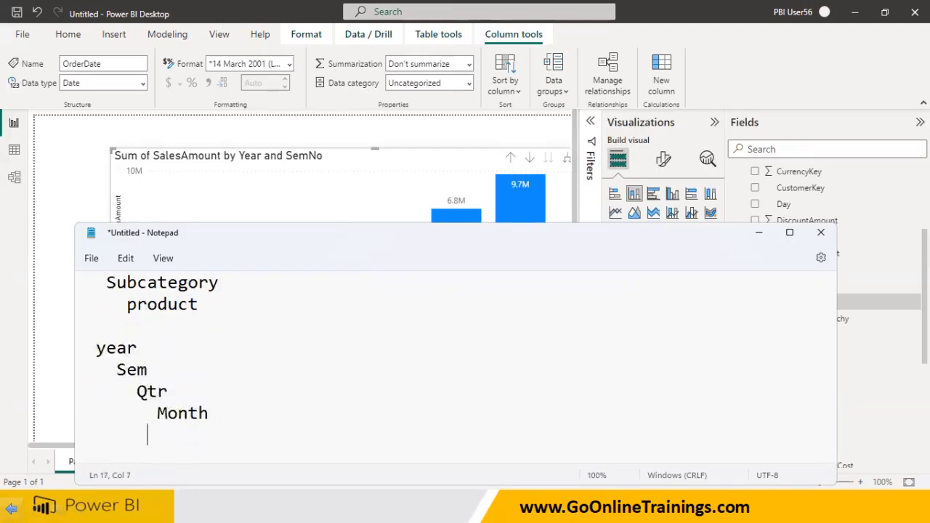
{"action": "type", "text": "Week"}
{"action": "key", "text": "Return"}
{"action": "type", "text": "Day"}
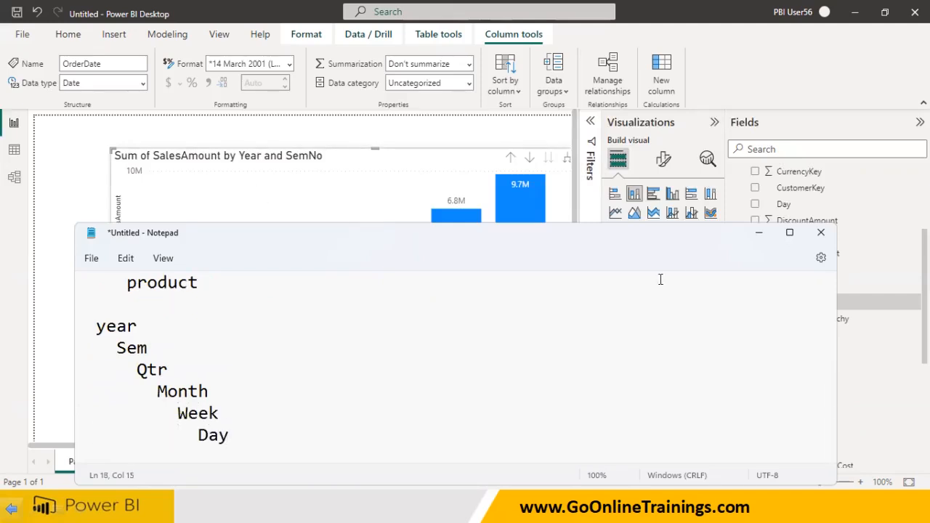
Step: Maximize the notes window and add the heading "What is the Adv of Hierarchy" below the year example, copying "Hierarchy" from the first heading
{"action": "left_click", "coordinate": [789, 232]}
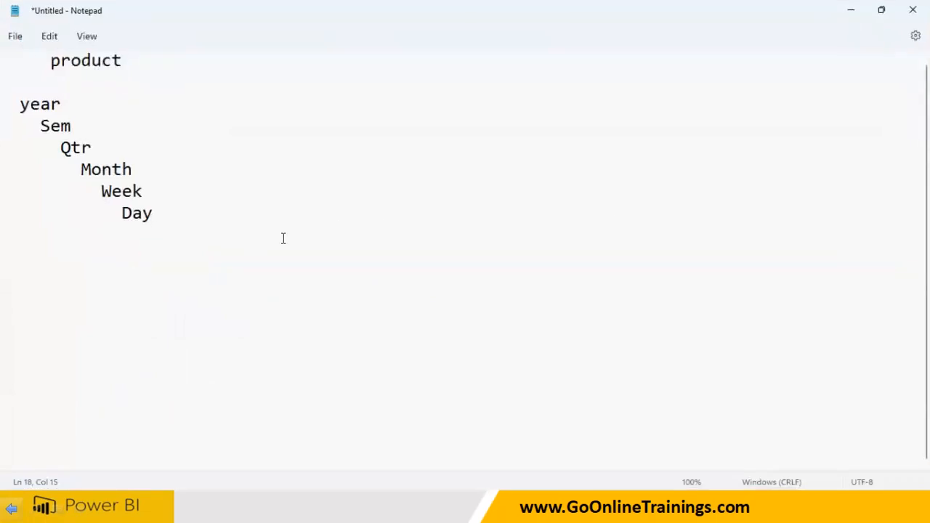
{"action": "scroll", "coordinate": [283, 237], "scroll_direction": "up", "scroll_amount": 4}
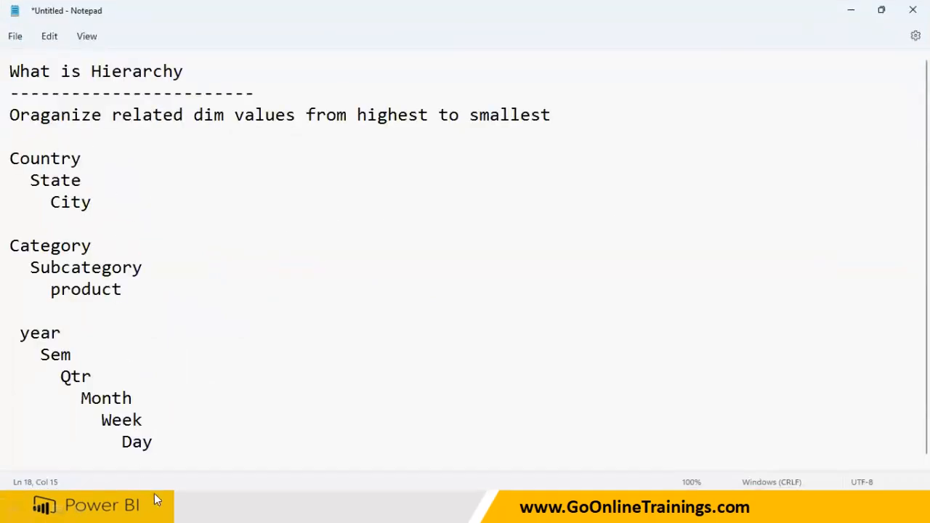
{"action": "key", "text": "Return"}
{"action": "key", "text": "Return"}
{"action": "type", "text": "What is the Adv of"}
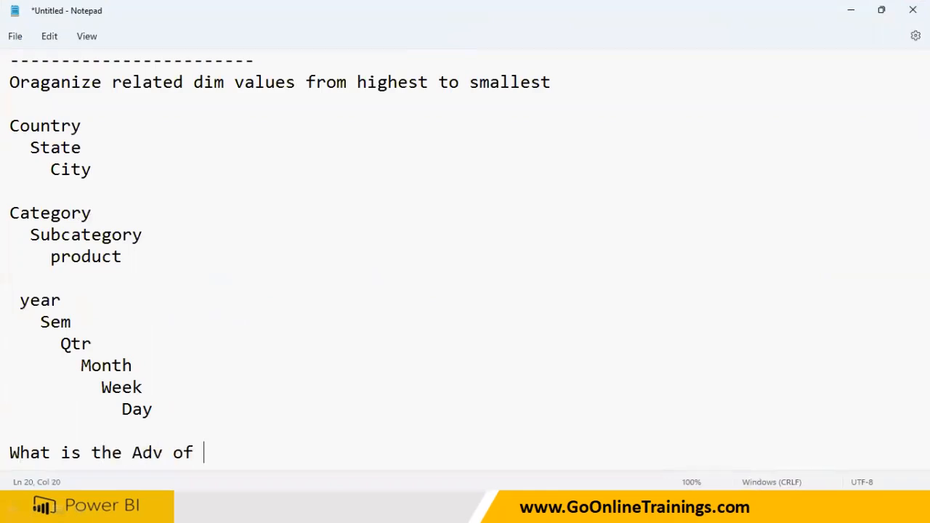
{"action": "scroll", "coordinate": [67, 336], "scroll_direction": "up", "scroll_amount": 1}
{"action": "double_click", "coordinate": [128, 71]}
{"action": "key", "text": "ctrl+c"}
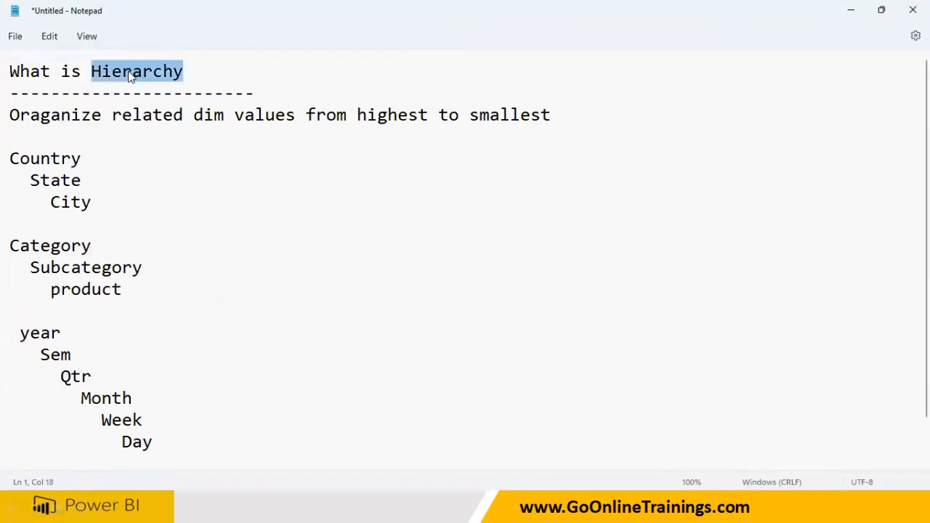
{"action": "scroll", "coordinate": [134, 109], "scroll_direction": "down", "scroll_amount": 1}
{"action": "left_click", "coordinate": [213, 441]}
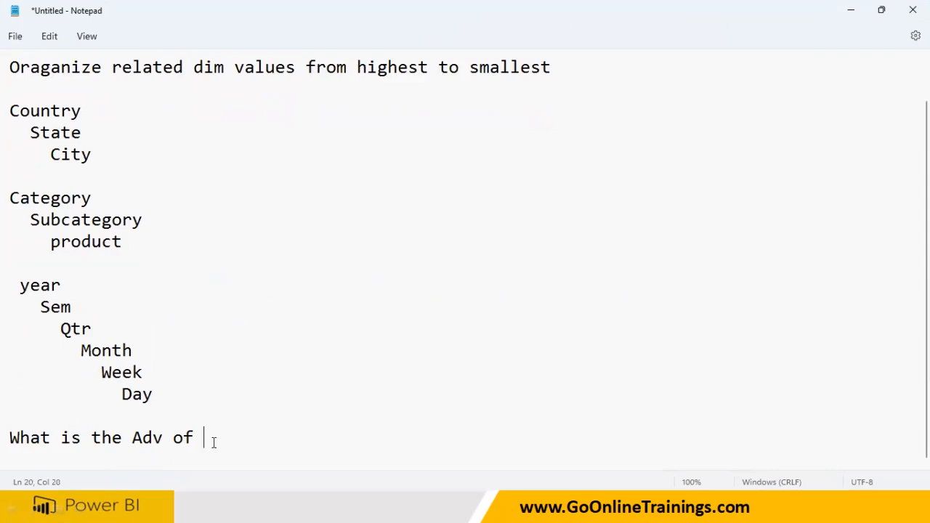
{"action": "key", "text": "ctrl+v"}
Step: Put a dashed line under the advantage heading and write "We can easily create Drill down report" beneath it
{"action": "key", "text": "Return"}
{"action": "type", "text": "---------"}
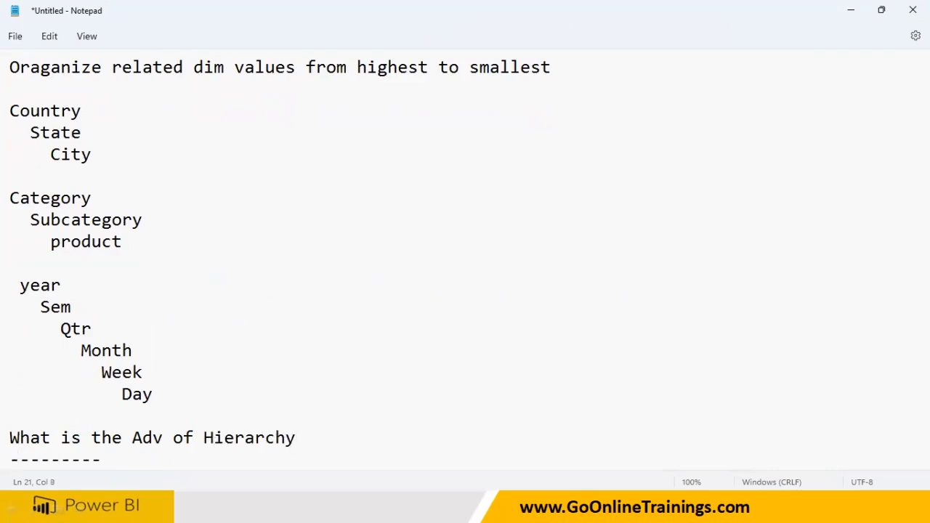
{"action": "type", "text": "-------------------------"}
{"action": "scroll", "coordinate": [221, 423], "scroll_direction": "down", "scroll_amount": 1}
{"action": "key", "text": "Return"}
{"action": "type", "text": "We can "}
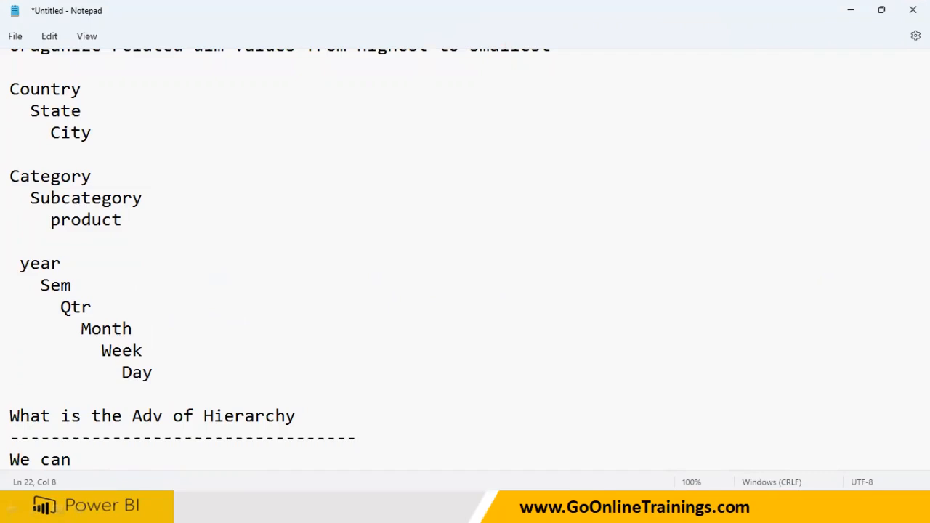
{"action": "type", "text": "easil"}
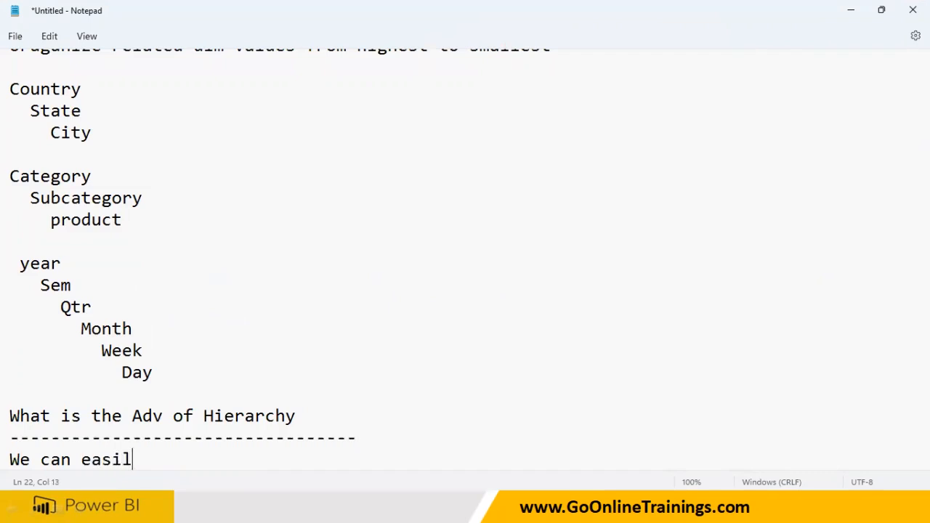
{"action": "type", "text": "y create "}
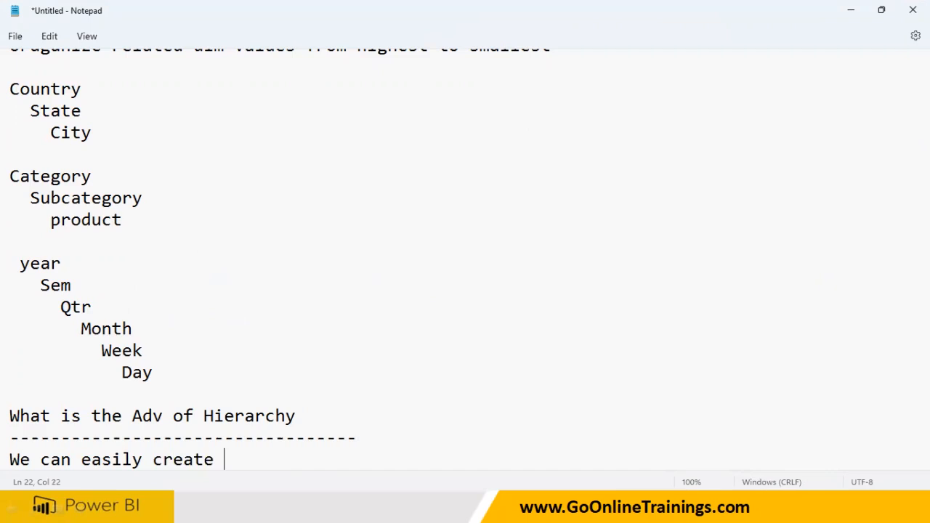
{"action": "type", "text": "Drill down"}
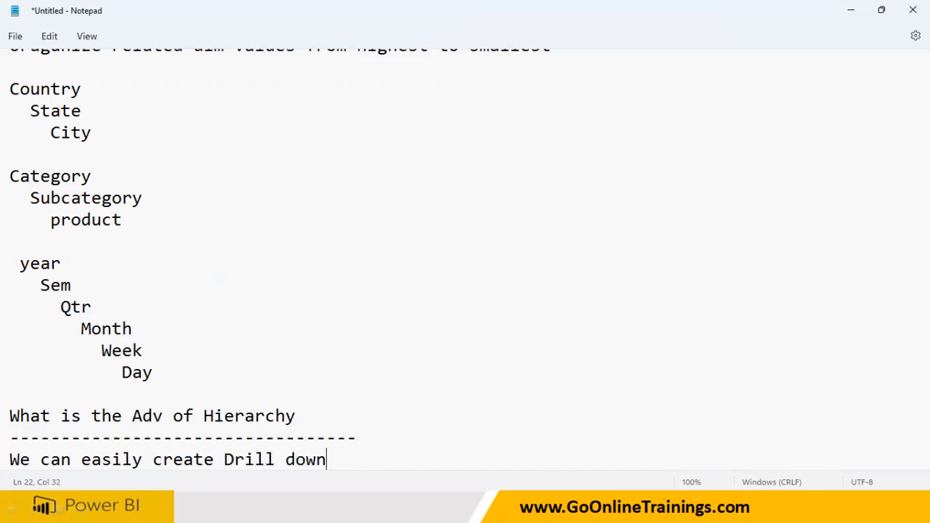
{"action": "type", "text": " report"}
Step: Add the heading "What is drill down report" with a dashed line beneath it, separated by a blank line
{"action": "key", "text": "Return"}
{"action": "key", "text": "Return"}
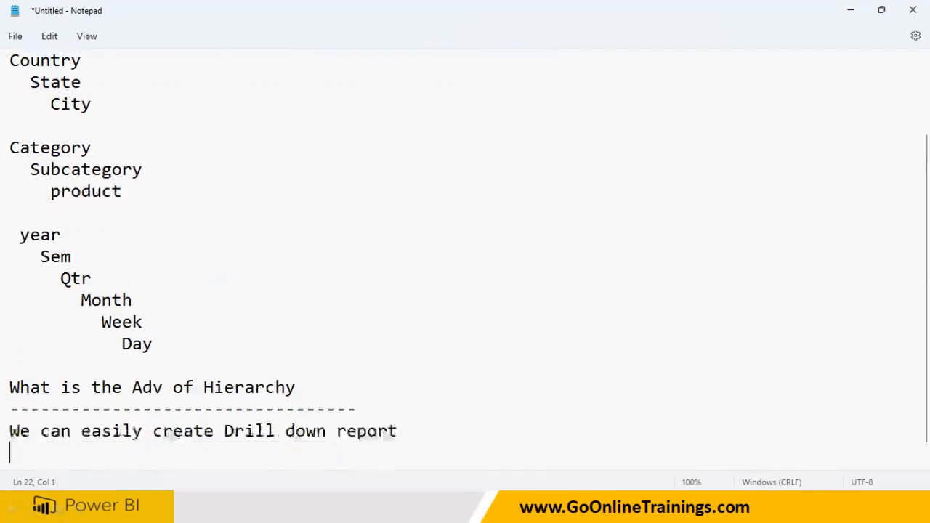
{"action": "type", "text": "What "}
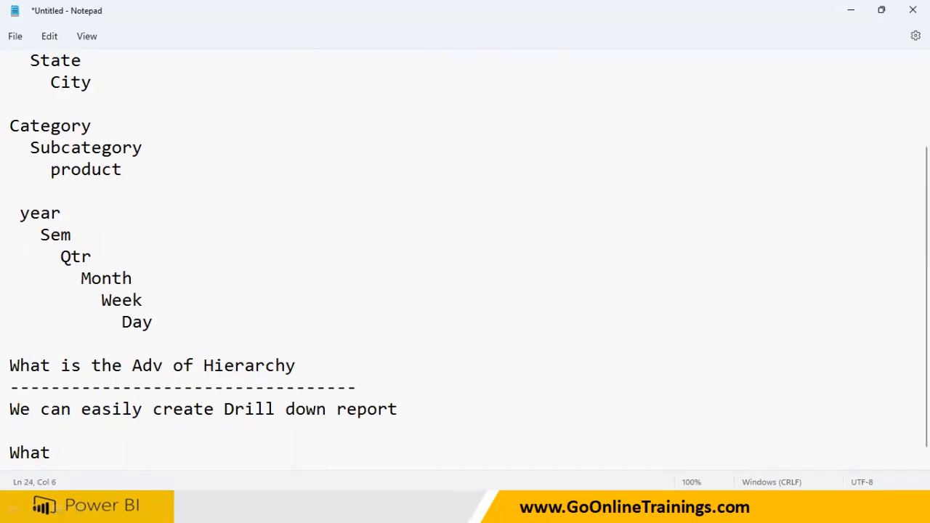
{"action": "type", "text": "is drill "}
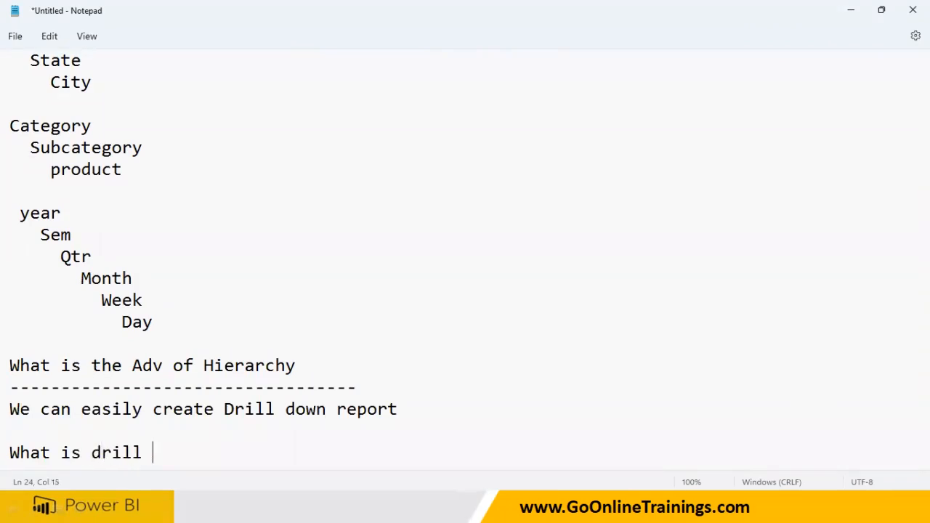
{"action": "type", "text": "down report"}
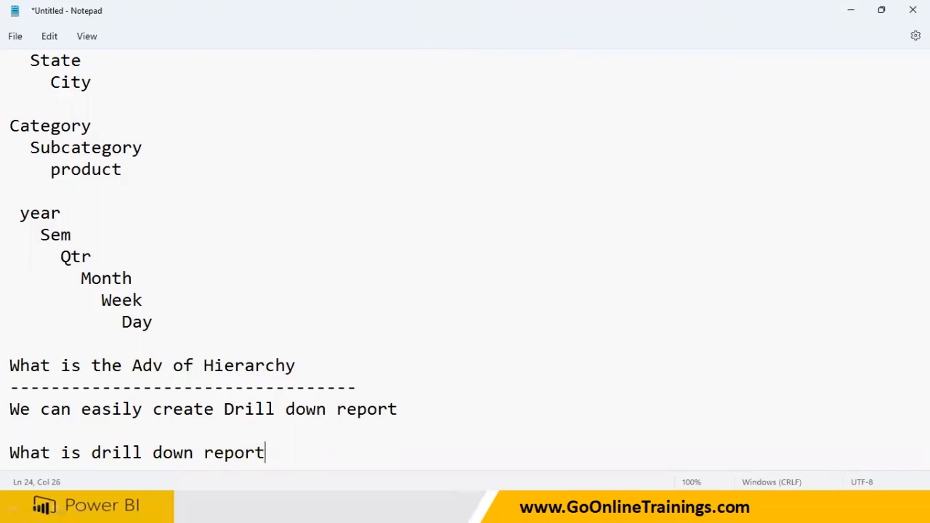
{"action": "key", "text": "Return"}
{"action": "type", "text": "---------------------------"}
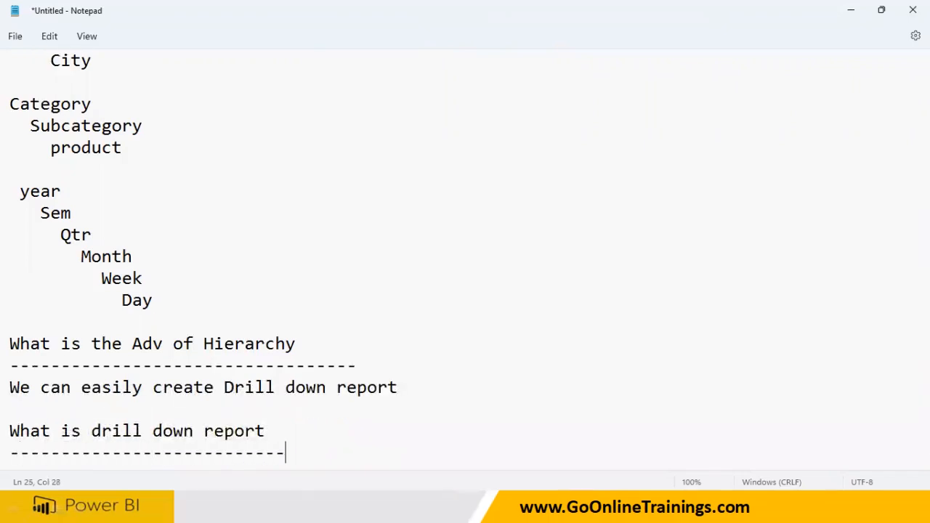
Step: Highlight the Country, State and City levels in turn, and the drill down report heading, to review how drilling follows the hierarchy
{"action": "scroll", "coordinate": [465, 255], "scroll_direction": "up", "scroll_amount": 2}
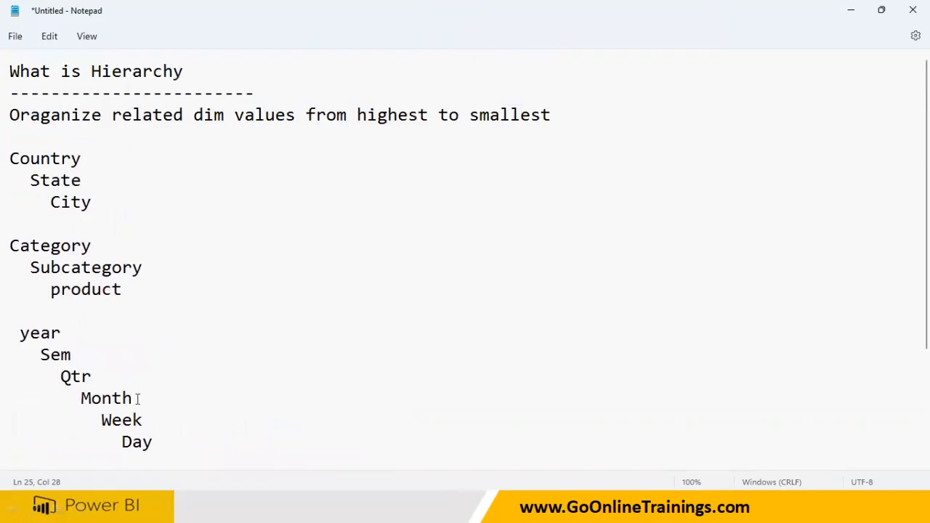
{"action": "left_click_drag", "start_coordinate": [20, 160], "coordinate": [29, 159]}
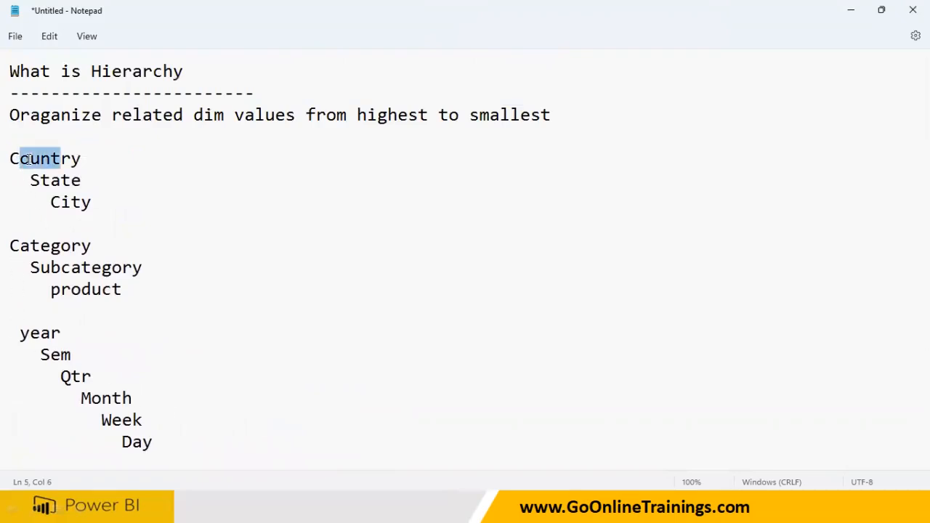
{"action": "double_click", "coordinate": [31, 182]}
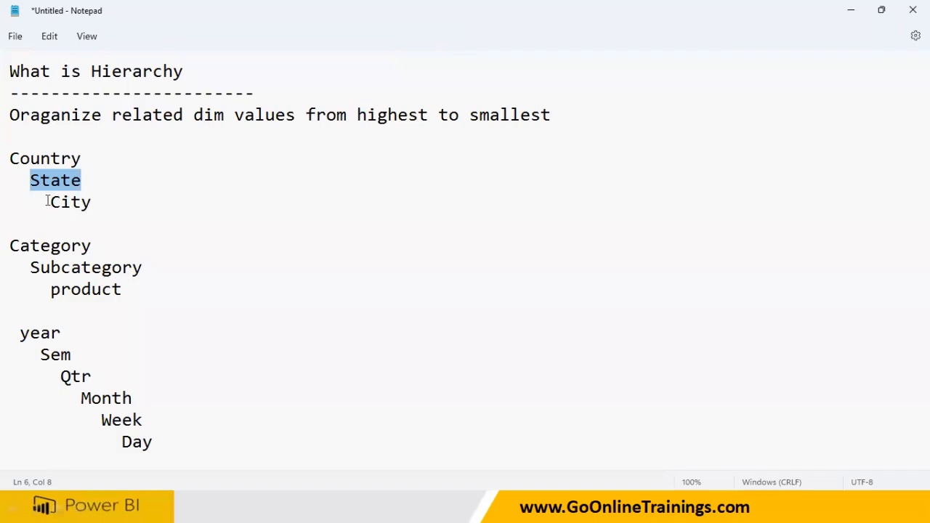
{"action": "left_click_drag", "start_coordinate": [49, 202], "coordinate": [120, 200]}
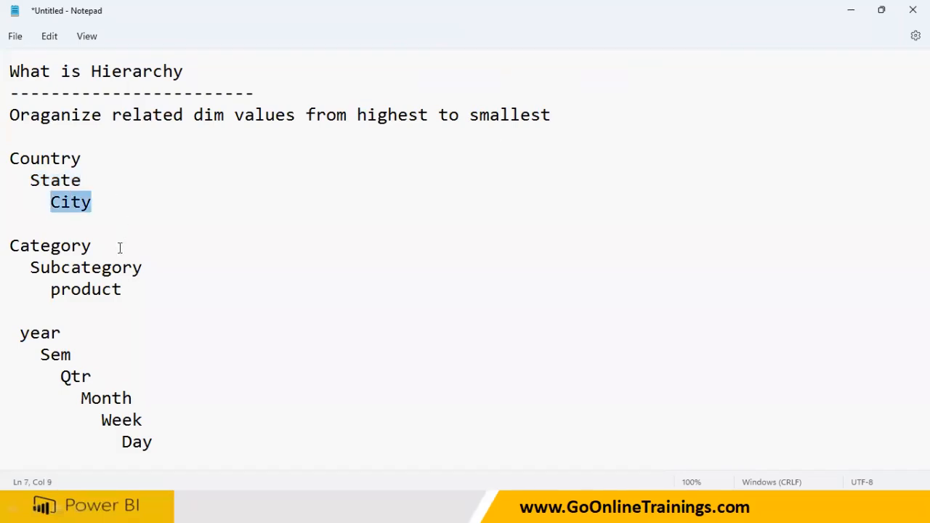
{"action": "scroll", "coordinate": [120, 287], "scroll_direction": "down", "scroll_amount": 3}
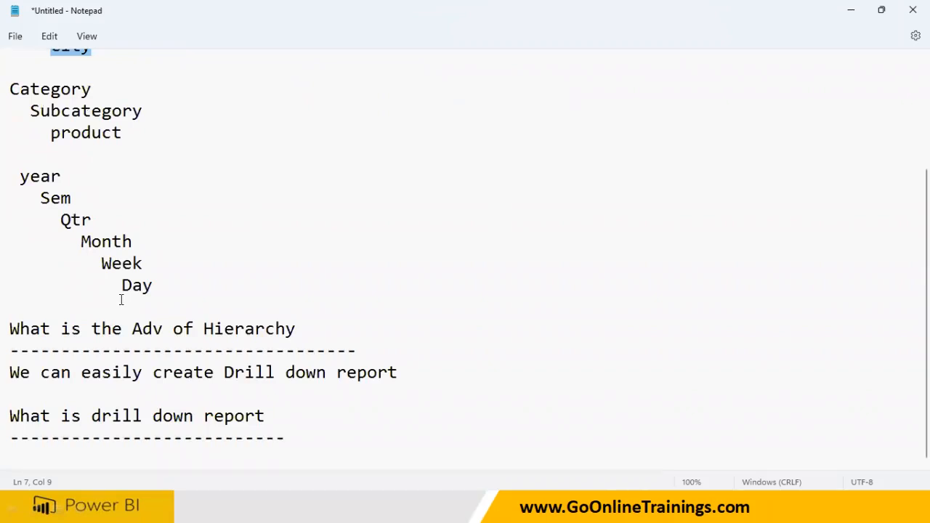
{"action": "left_click_drag", "start_coordinate": [303, 444], "coordinate": [17, 411]}
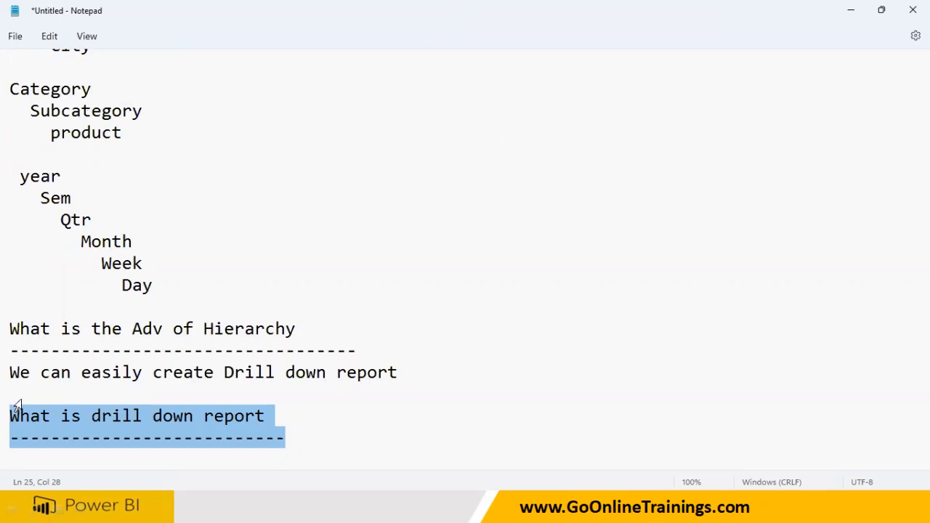
Step: Add the heading "Drill Thru vs Drill Down" with a dashed line beneath it, leaving two blank lines after the previous section
{"action": "left_click", "coordinate": [305, 436]}
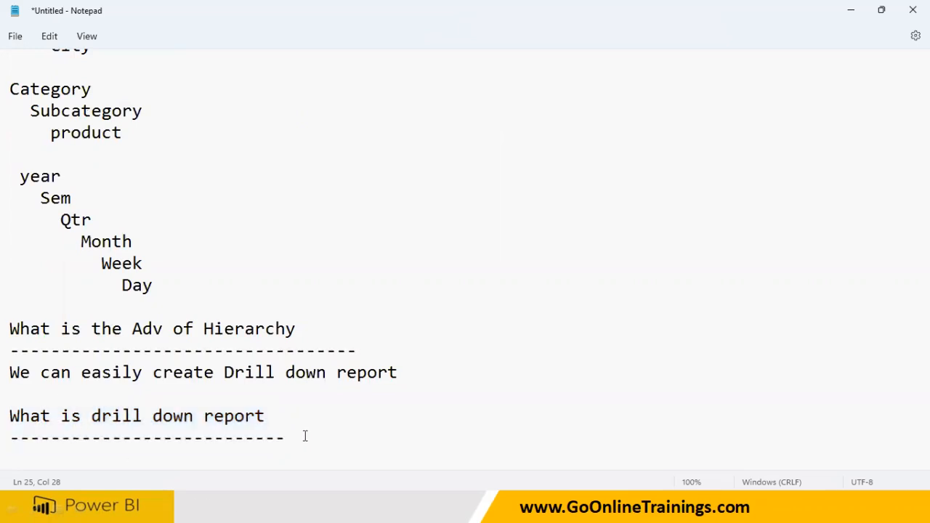
{"action": "key", "text": "Return"}
{"action": "key", "text": "Return"}
{"action": "key", "text": "Return"}
{"action": "type", "text": "Drill Thr"}
{"action": "type", "text": "u an"}
{"action": "key", "text": "BackSpace"}
{"action": "key", "text": "BackSpace"}
{"action": "type", "text": "vs Drill Down"}
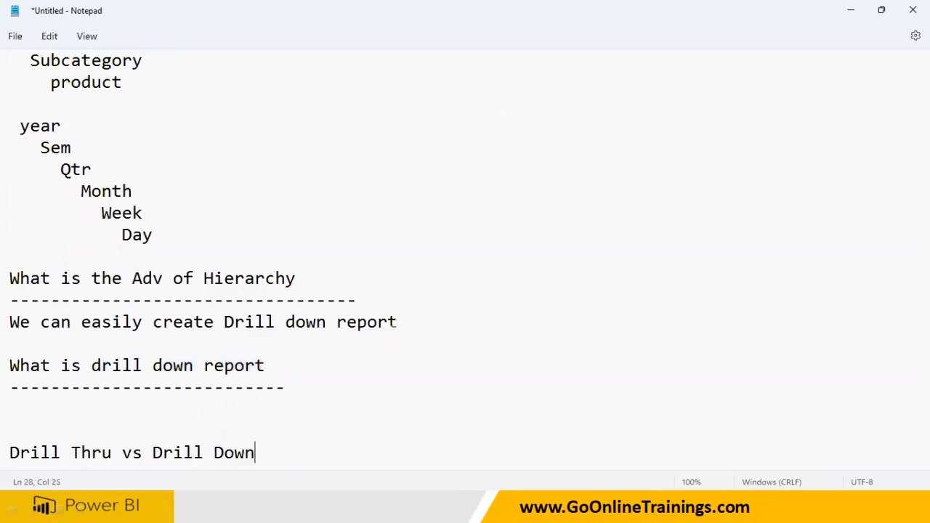
{"action": "key", "text": "Return"}
{"action": "type", "text": "----------------------------"}
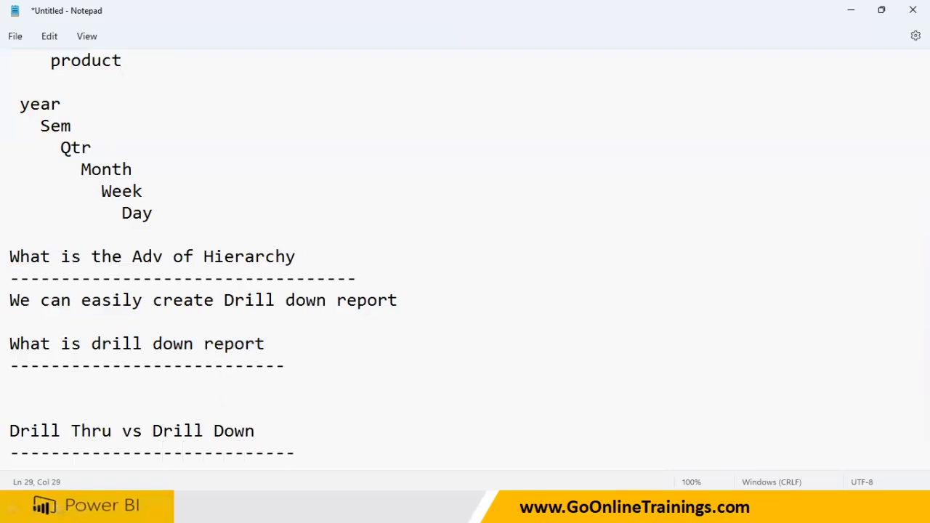
Step: Write "Jumping Report" under the Drill Thru vs Drill Down heading, and switch to the Agenda slide
{"action": "key", "text": "Return"}
{"action": "type", "text": "Jumping Report"}
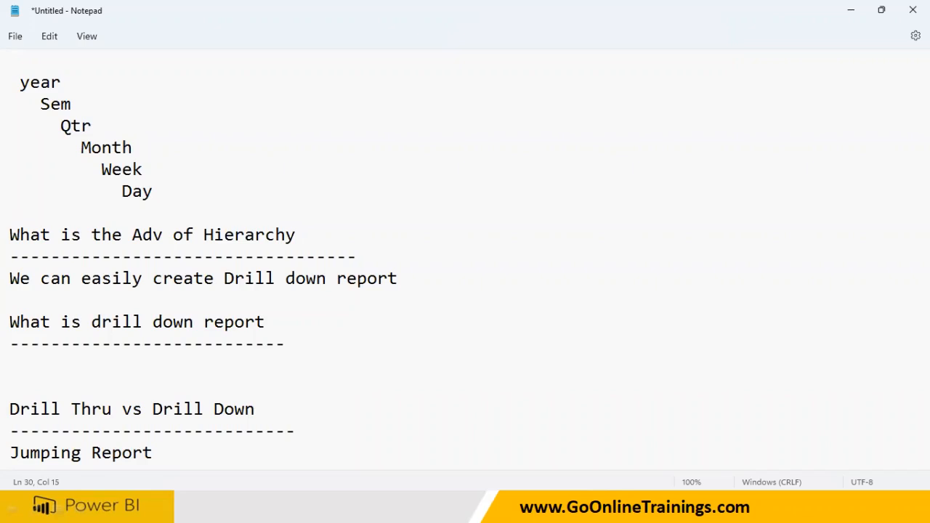
{"action": "left_click", "coordinate": [462, 503]}
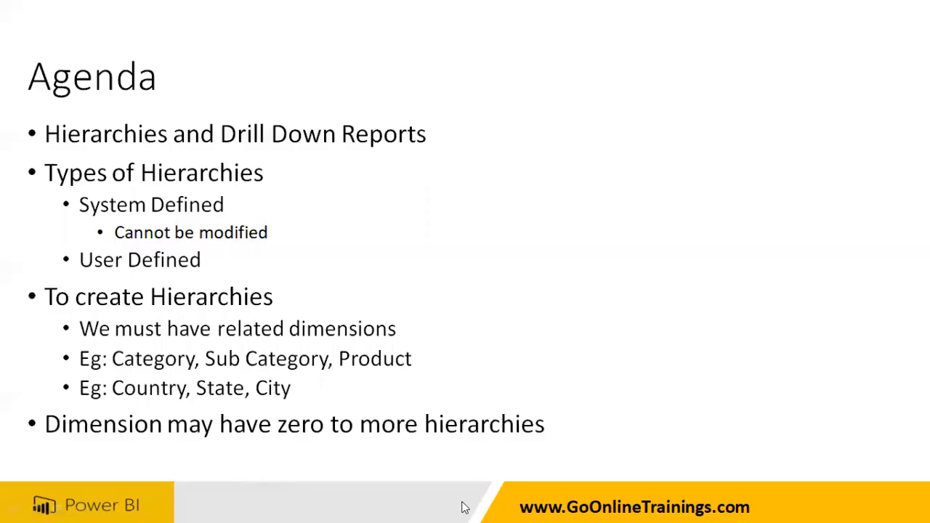
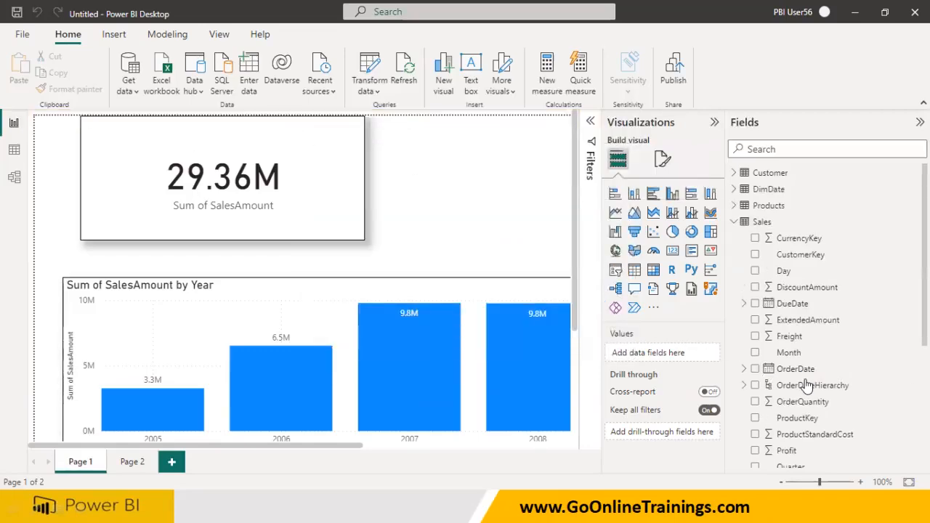
Step: Switch to the model diagram and collapse the object properties
{"action": "left_click", "coordinate": [14, 180]}
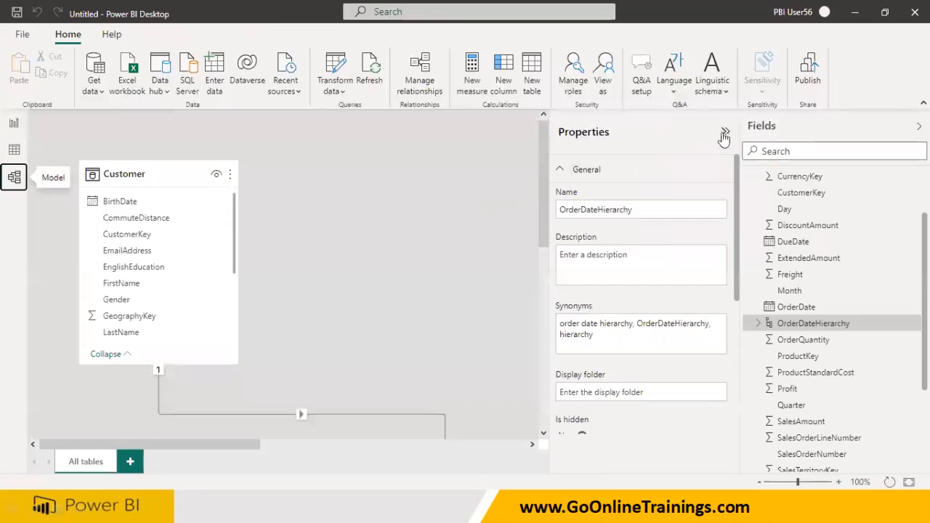
{"action": "left_click", "coordinate": [723, 132]}
{"action": "scroll", "coordinate": [510, 260], "scroll_direction": "down", "scroll_amount": 10}
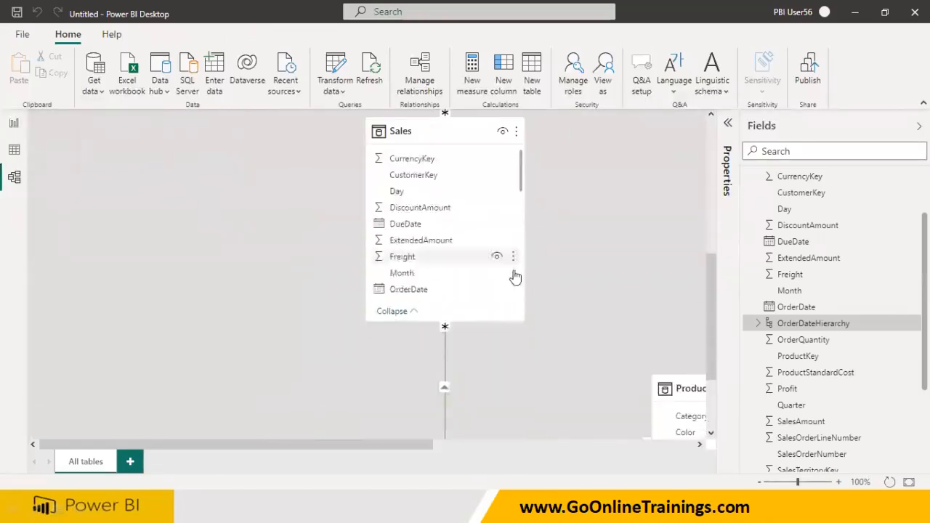
Step: Move the DimDate table closer to the Sales table in the model diagram
{"action": "left_click_drag", "start_coordinate": [420, 443], "coordinate": [650, 443]}
{"action": "left_click_drag", "start_coordinate": [707, 346], "coordinate": [708, 200]}
{"action": "left_click_drag", "start_coordinate": [622, 174], "coordinate": [535, 207]}
{"action": "left_click_drag", "start_coordinate": [443, 445], "coordinate": [335, 464]}
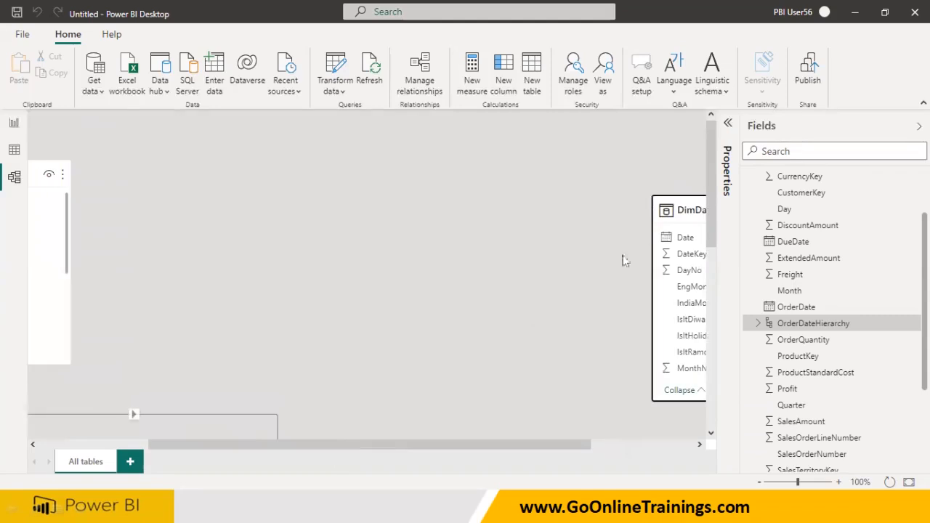
{"action": "left_click_drag", "start_coordinate": [680, 210], "coordinate": [525, 226]}
{"action": "scroll", "coordinate": [528, 297], "scroll_direction": "down", "scroll_amount": 3}
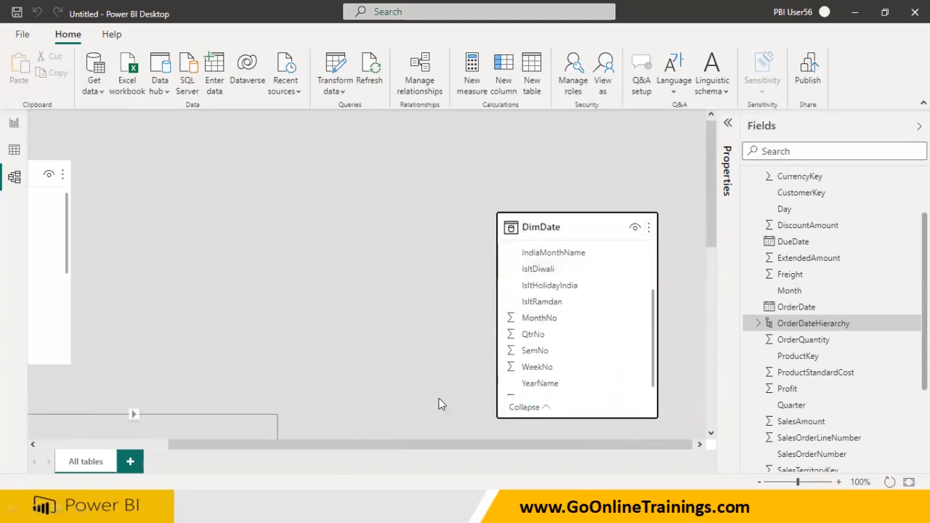
{"action": "left_click_drag", "start_coordinate": [410, 449], "coordinate": [306, 447]}
{"action": "scroll", "coordinate": [342, 349], "scroll_direction": "down", "scroll_amount": 3}
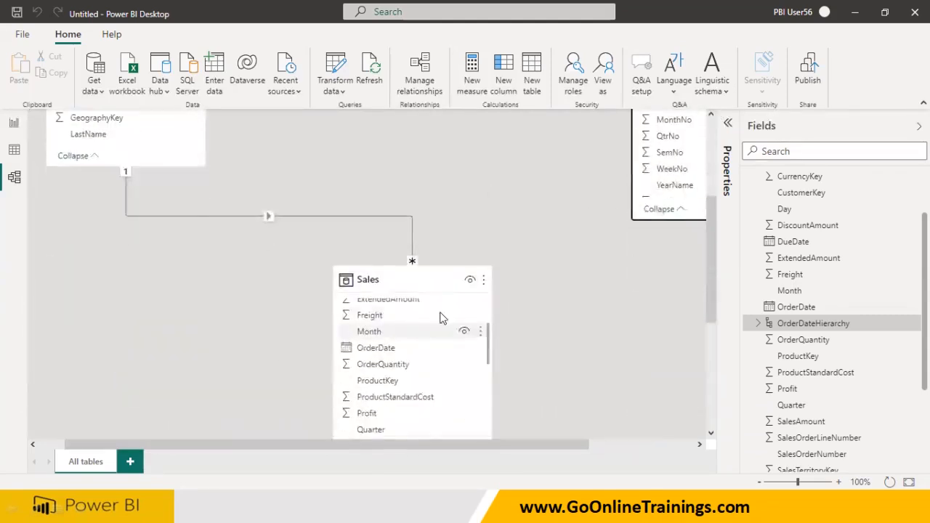
{"action": "scroll", "coordinate": [658, 143], "scroll_direction": "up", "scroll_amount": 3}
{"action": "left_click_drag", "start_coordinate": [654, 166], "coordinate": [612, 322]}
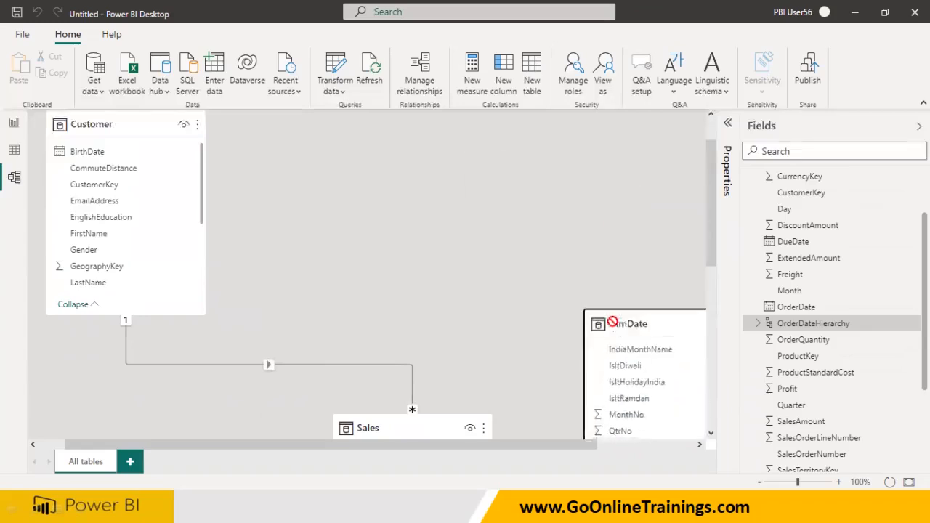
Step: Create a relationship between OrderDate in the Sales table and Date in the DimDate table
{"action": "scroll", "coordinate": [481, 355], "scroll_direction": "down", "scroll_amount": 3}
{"action": "left_click_drag", "start_coordinate": [395, 349], "coordinate": [618, 210]}
{"action": "scroll", "coordinate": [627, 247], "scroll_direction": "up", "scroll_amount": 2}
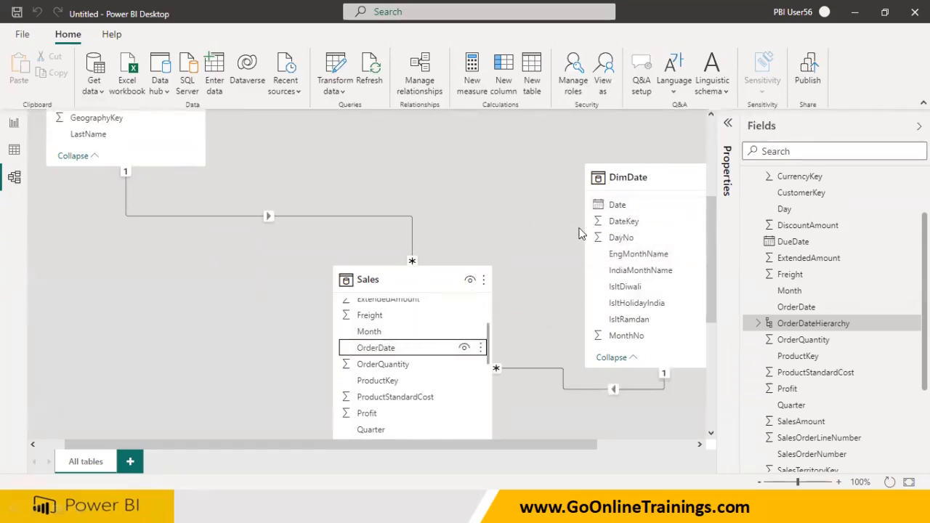
Step: Rearrange the Sales and DimDate tables side by side so their relationship line is clear
{"action": "left_click_drag", "start_coordinate": [429, 280], "coordinate": [320, 232]}
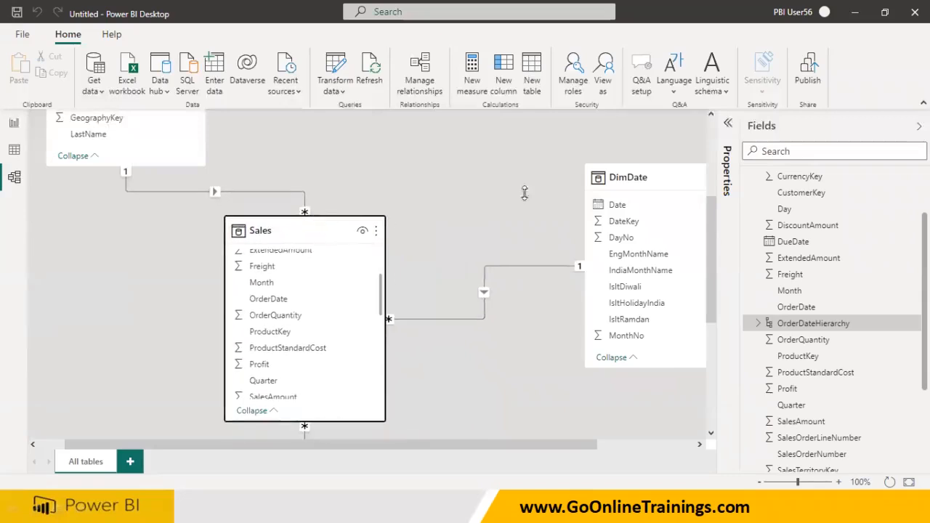
{"action": "left_click_drag", "start_coordinate": [627, 180], "coordinate": [573, 201]}
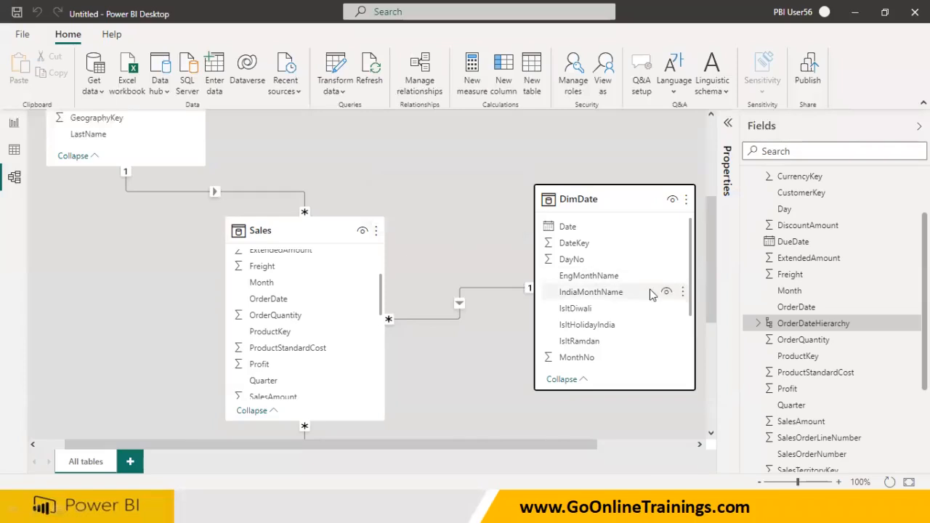
{"action": "scroll", "coordinate": [693, 272], "scroll_direction": "up", "scroll_amount": 2}
{"action": "scroll", "coordinate": [693, 273], "scroll_direction": "up", "scroll_amount": 1}
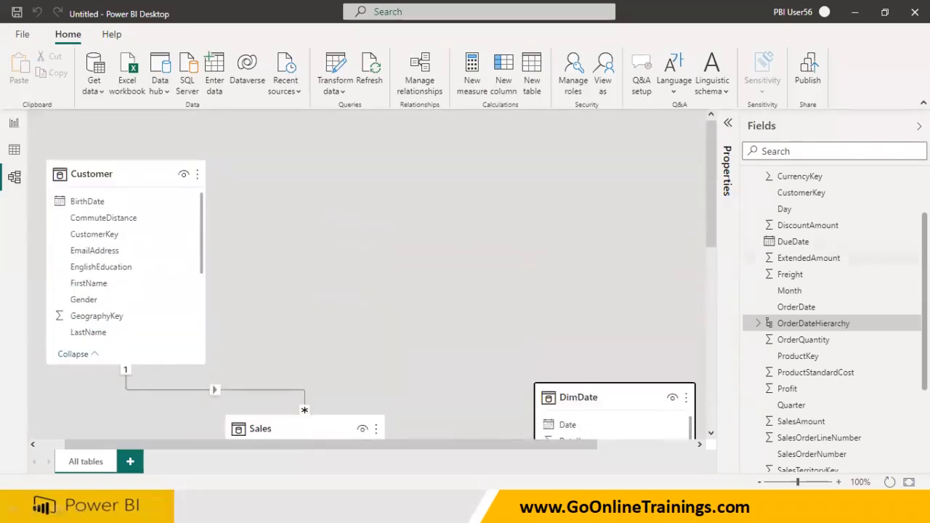
Step: Collapse the Sales fields, expand DimDate and create a hierarchy from its YearNo field
{"action": "scroll", "coordinate": [799, 291], "scroll_direction": "up", "scroll_amount": 2}
{"action": "left_click", "coordinate": [749, 230]}
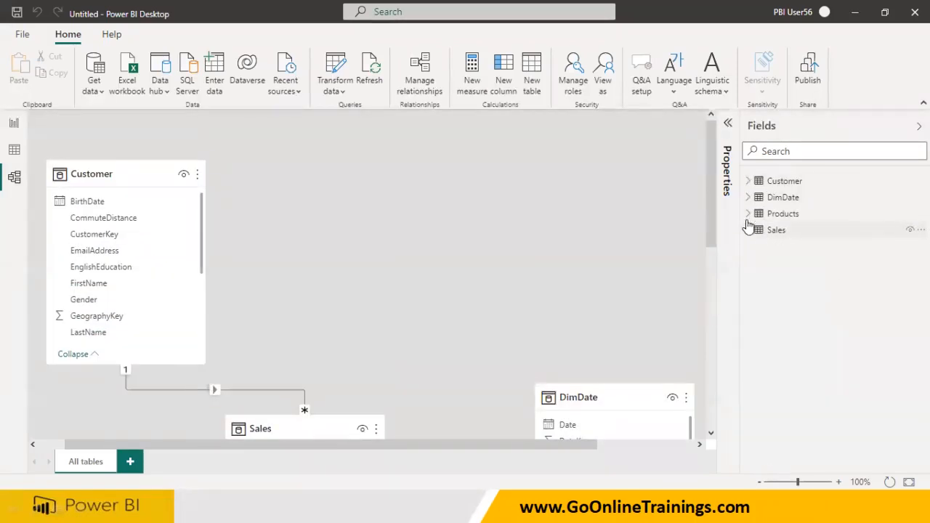
{"action": "left_click", "coordinate": [748, 197]}
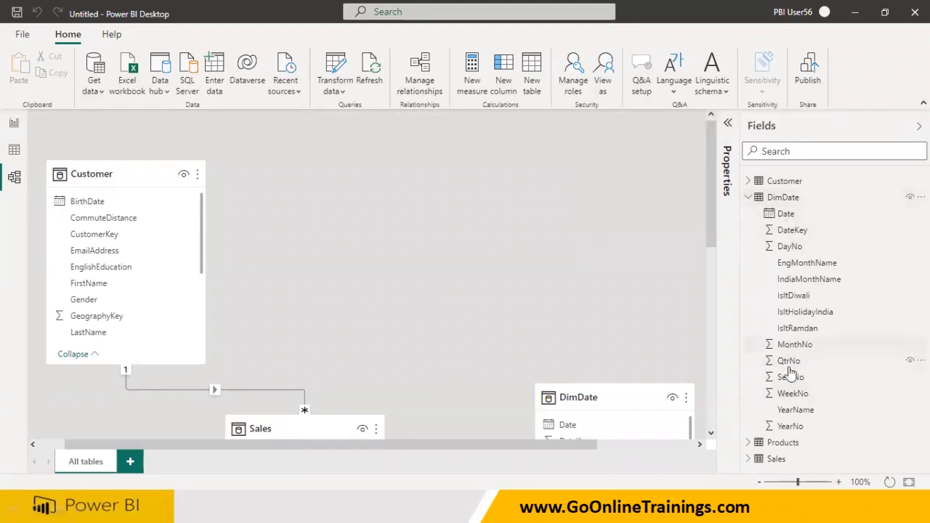
{"action": "right_click", "coordinate": [792, 429]}
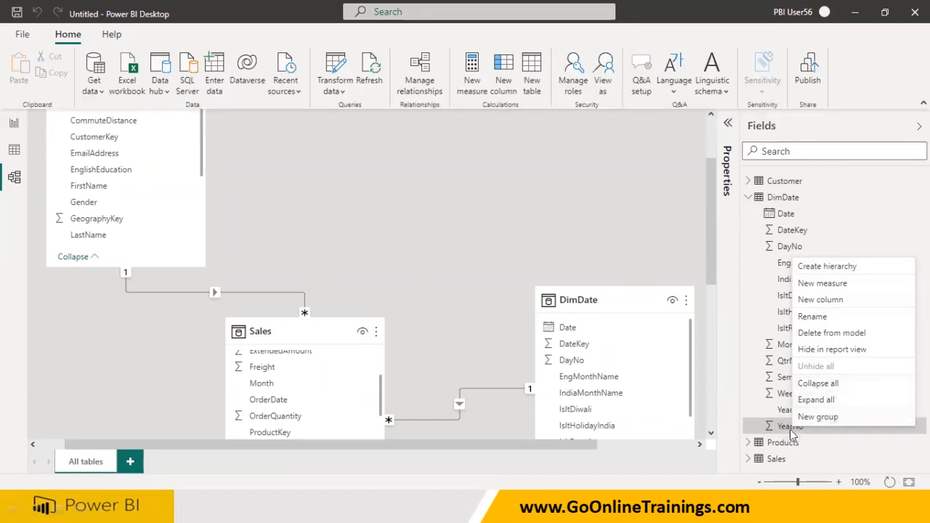
{"action": "left_click", "coordinate": [821, 268]}
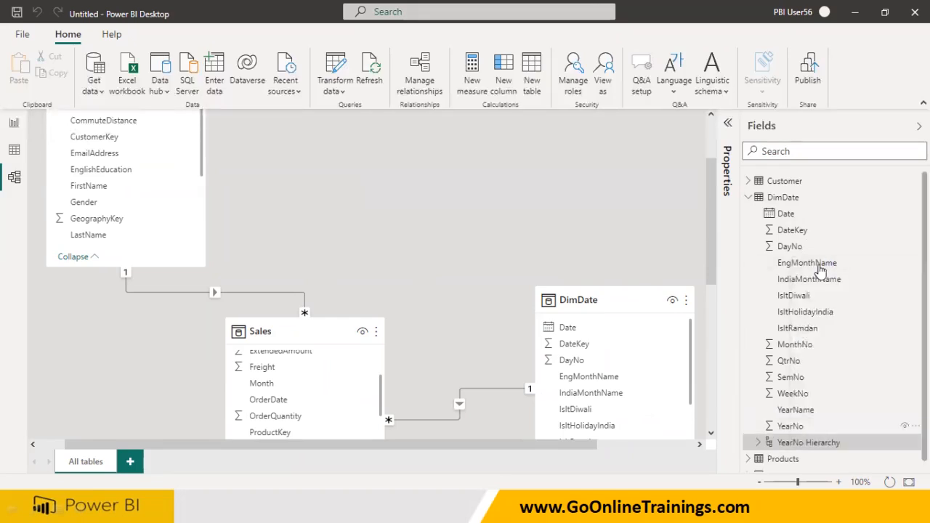
Step: Rename the new YearNo hierarchy in DimDate as OrderDateHierarchy
{"action": "right_click", "coordinate": [794, 450]}
{"action": "left_click", "coordinate": [812, 353]}
{"action": "key", "text": "shift+Right"}
{"action": "key", "text": "shift+Right"}
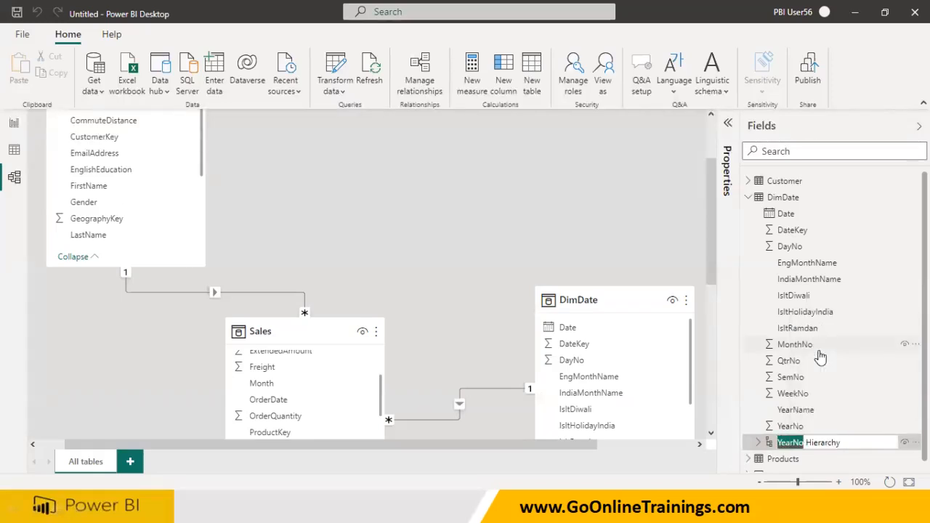
{"action": "type", "text": "Ord"}
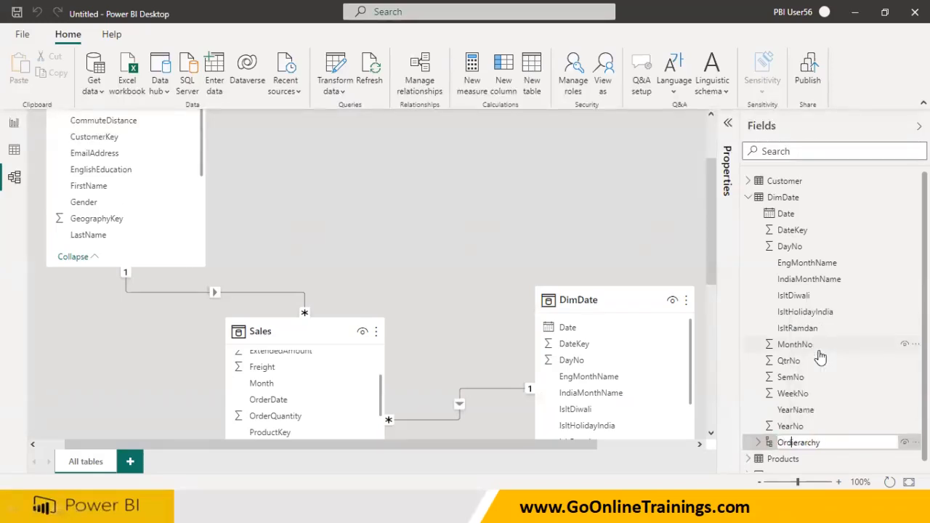
{"action": "type", "text": "eraDteHiera"}
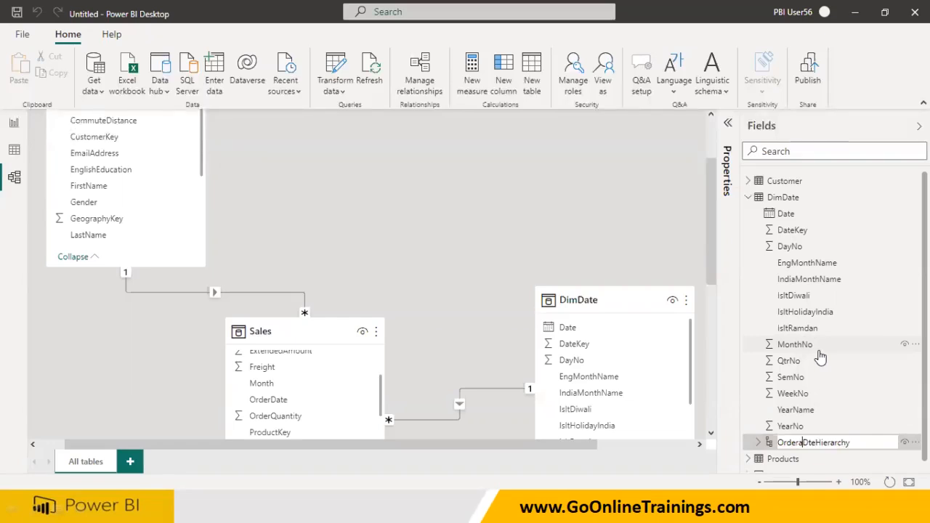
{"action": "key", "text": "BackSpace"}
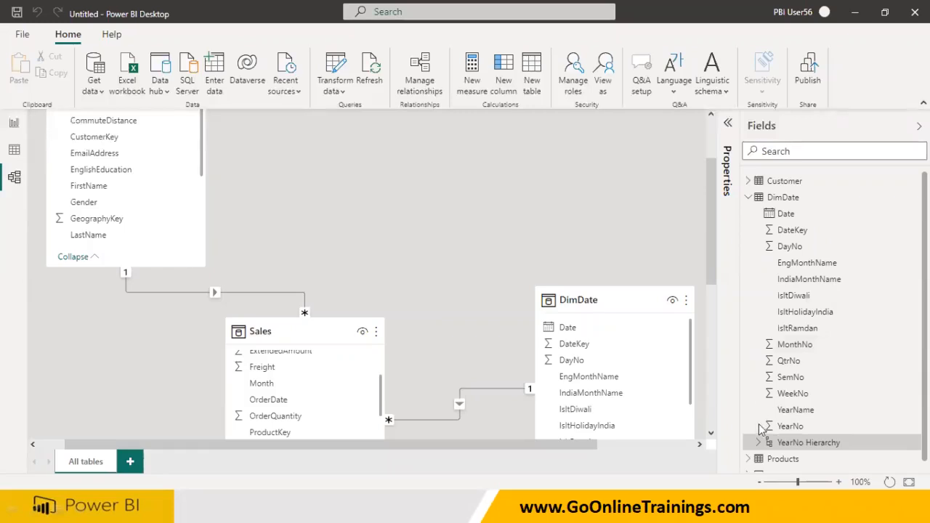
{"action": "key", "text": "Return"}
Step: Expand OrderDateHierarchy in DimDate and add the SemNo field to it as a level
{"action": "left_click", "coordinate": [758, 361]}
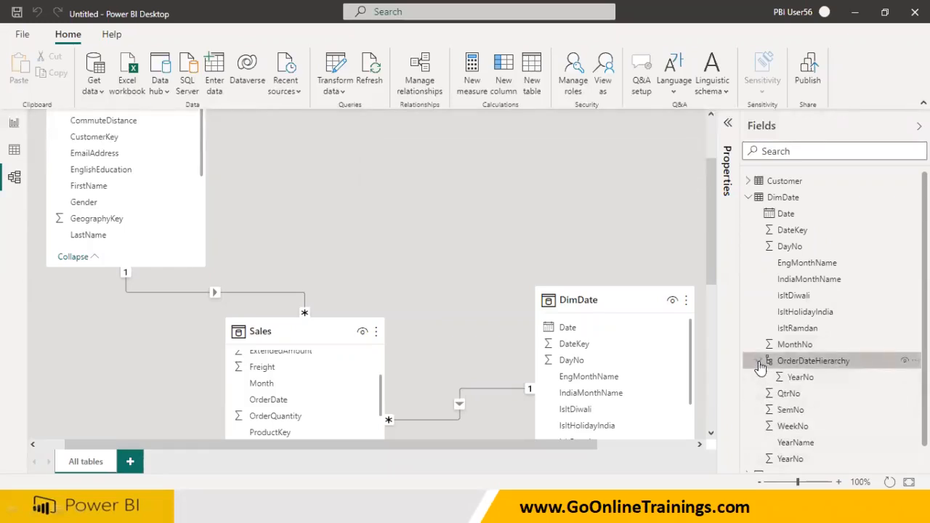
{"action": "right_click", "coordinate": [784, 411]}
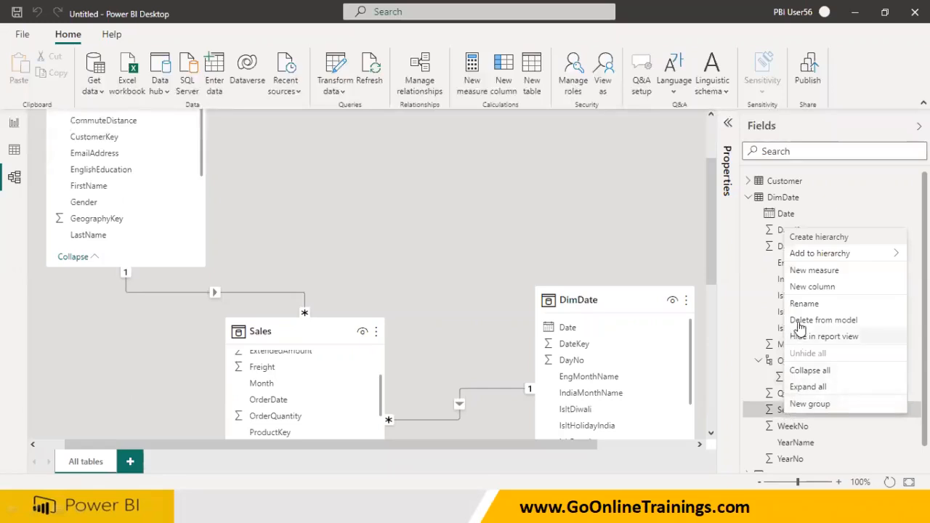
{"action": "mouse_move", "coordinate": [817, 260]}
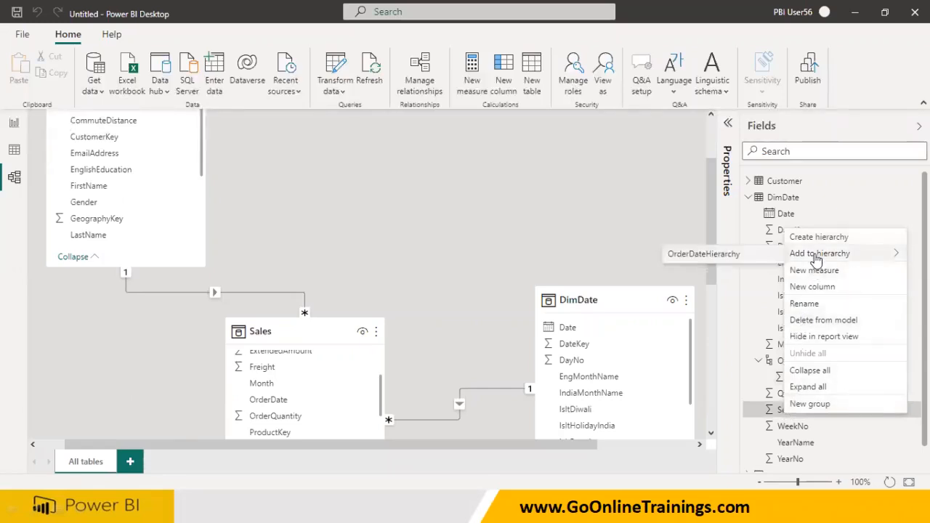
{"action": "left_click", "coordinate": [758, 259]}
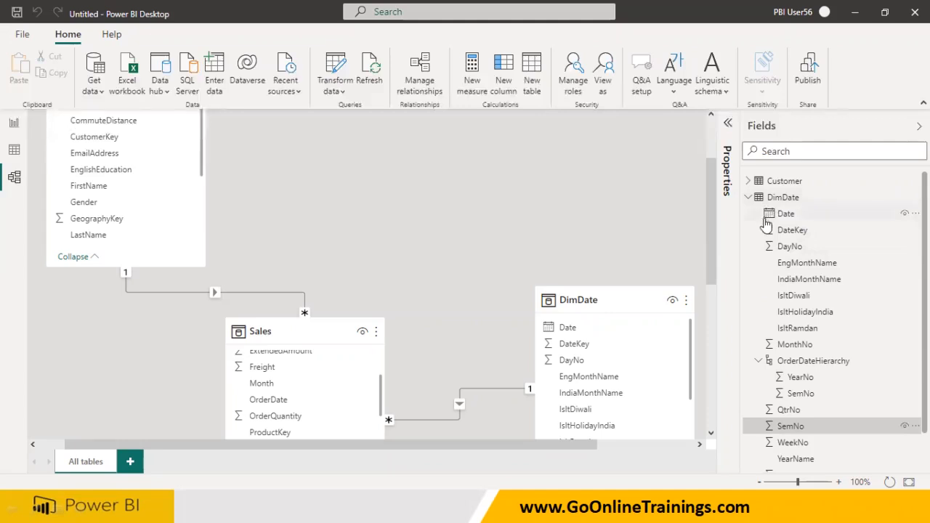
Step: Compare the fields and OrderDateHierarchy of the Sales table with those of DimDate, in the model and in the report view
{"action": "left_click", "coordinate": [749, 198]}
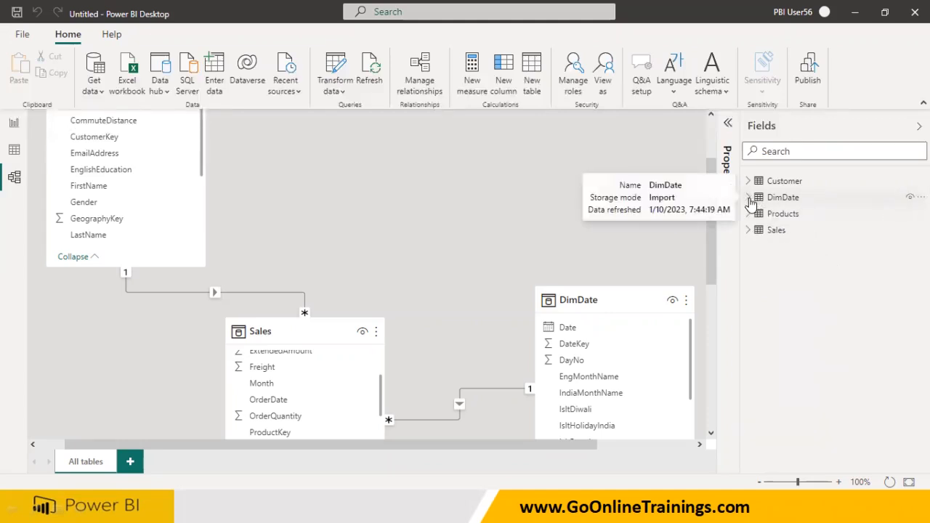
{"action": "left_click", "coordinate": [753, 235]}
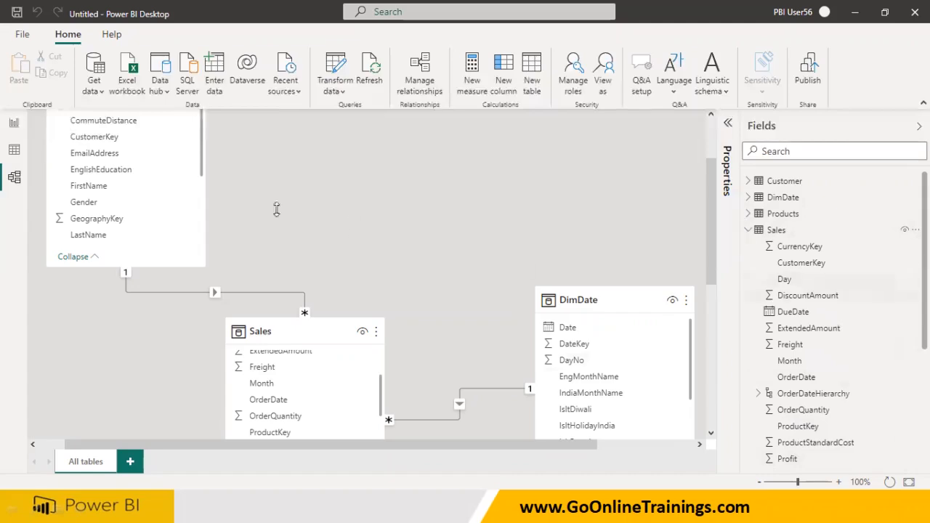
{"action": "left_click", "coordinate": [14, 124]}
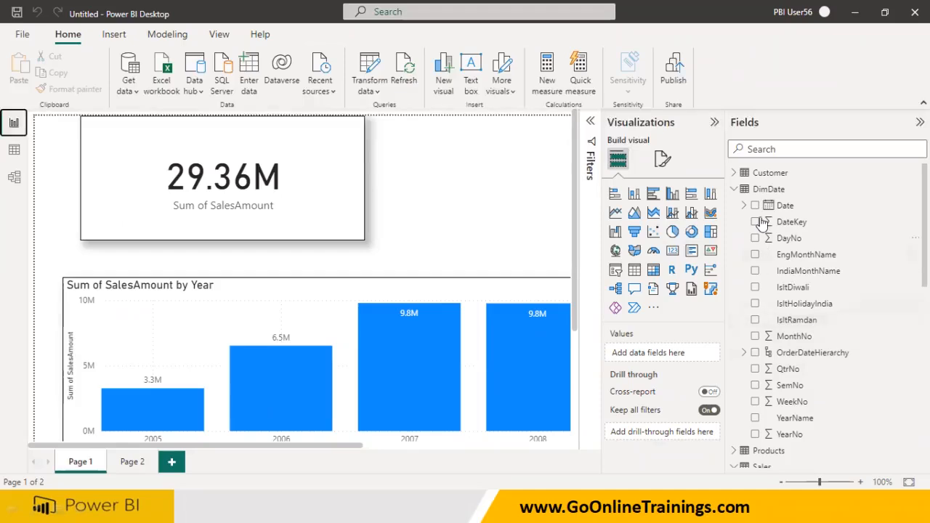
{"action": "scroll", "coordinate": [791, 410], "scroll_direction": "down", "scroll_amount": 3}
{"action": "scroll", "coordinate": [791, 414], "scroll_direction": "down", "scroll_amount": 1}
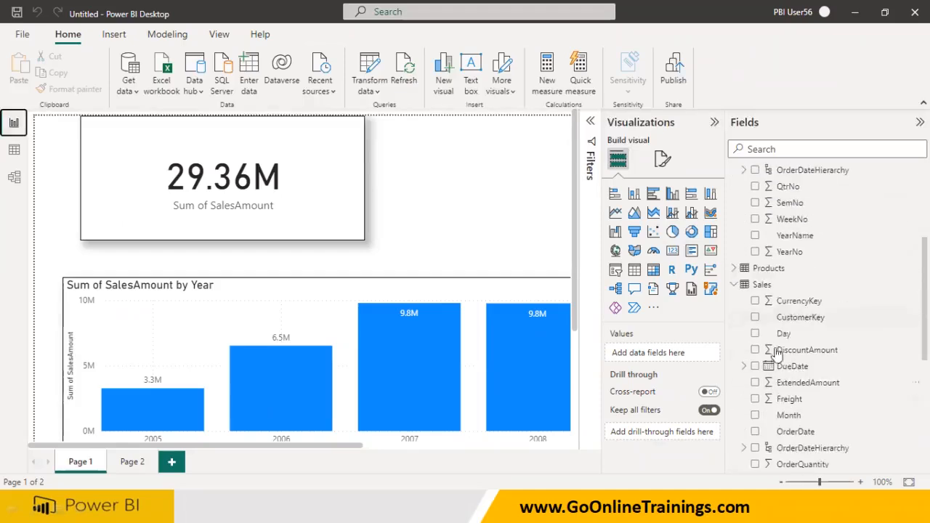
{"action": "left_click", "coordinate": [764, 286]}
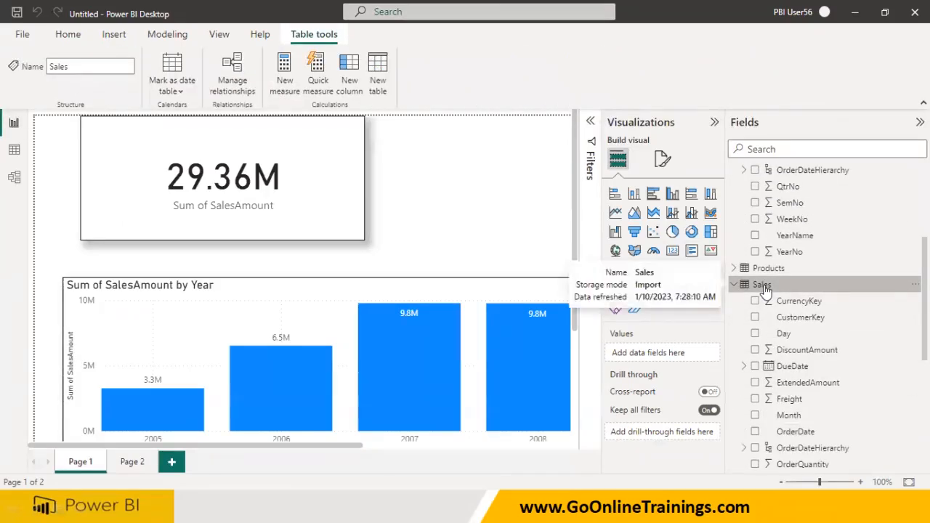
{"action": "scroll", "coordinate": [764, 291], "scroll_direction": "down", "scroll_amount": 6}
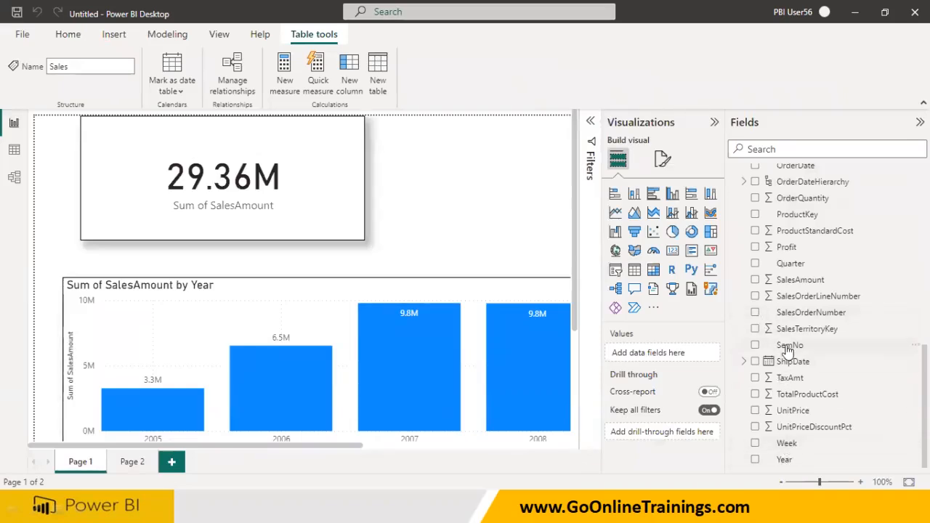
{"action": "scroll", "coordinate": [785, 453], "scroll_direction": "up", "scroll_amount": 10}
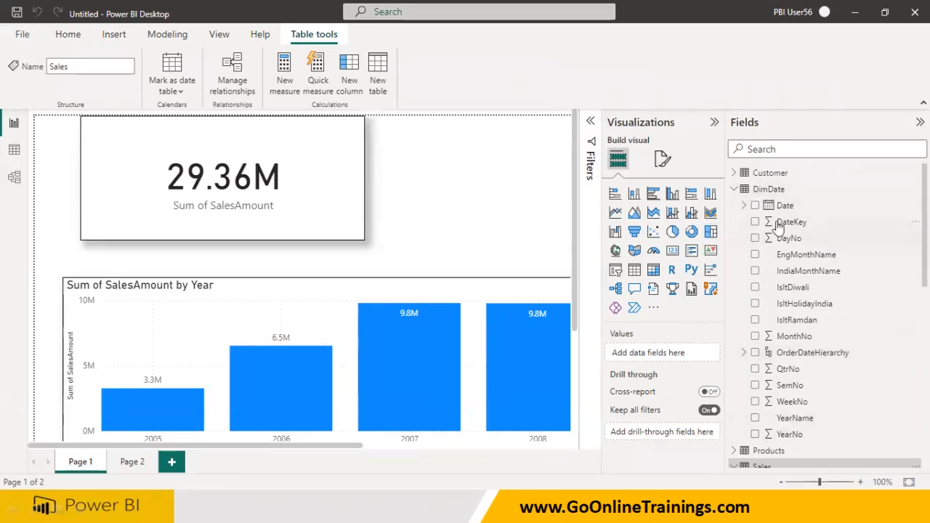
Step: Return to the model diagram, review the OrderDate-to-Date relationship between Sales and DimDate, accept it and collapse the Sales fields
{"action": "left_click", "coordinate": [14, 177]}
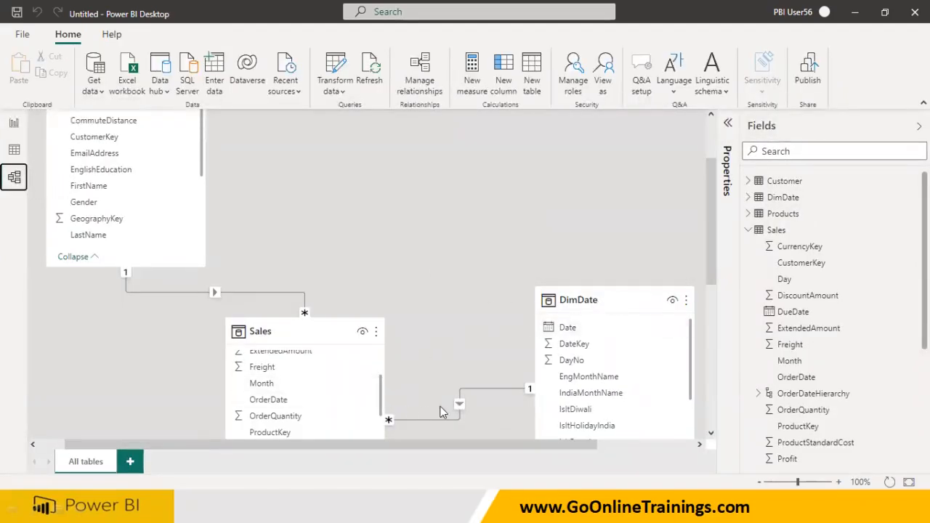
{"action": "double_click", "coordinate": [485, 392]}
{"action": "left_click", "coordinate": [322, 158]}
{"action": "left_click", "coordinate": [308, 259]}
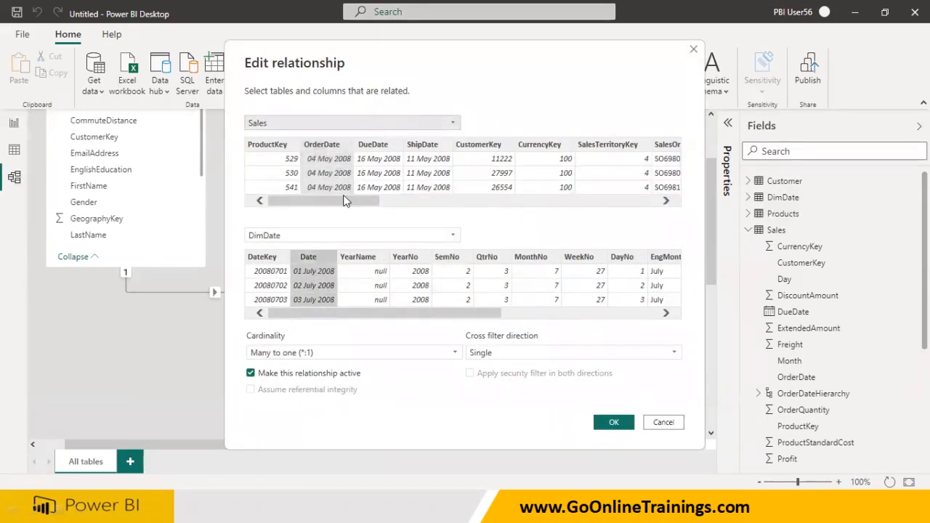
{"action": "left_click", "coordinate": [614, 423]}
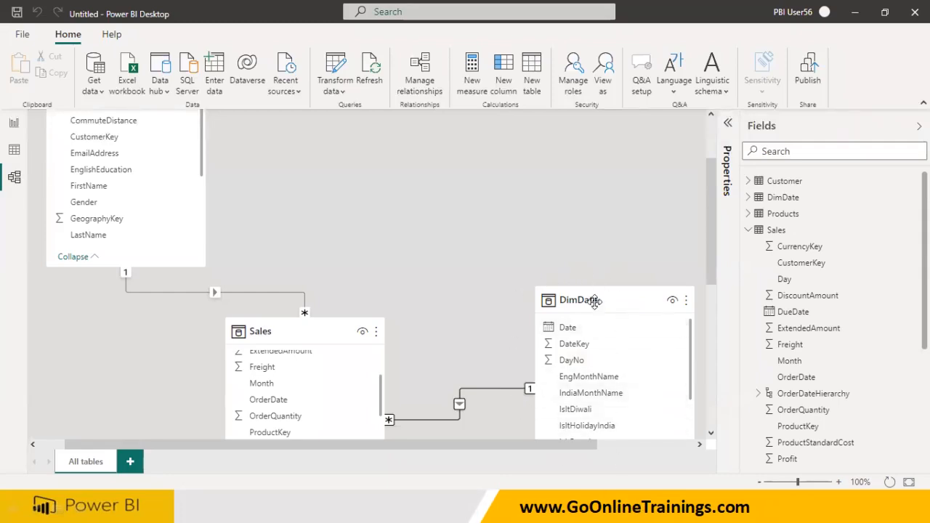
{"action": "left_click", "coordinate": [749, 232]}
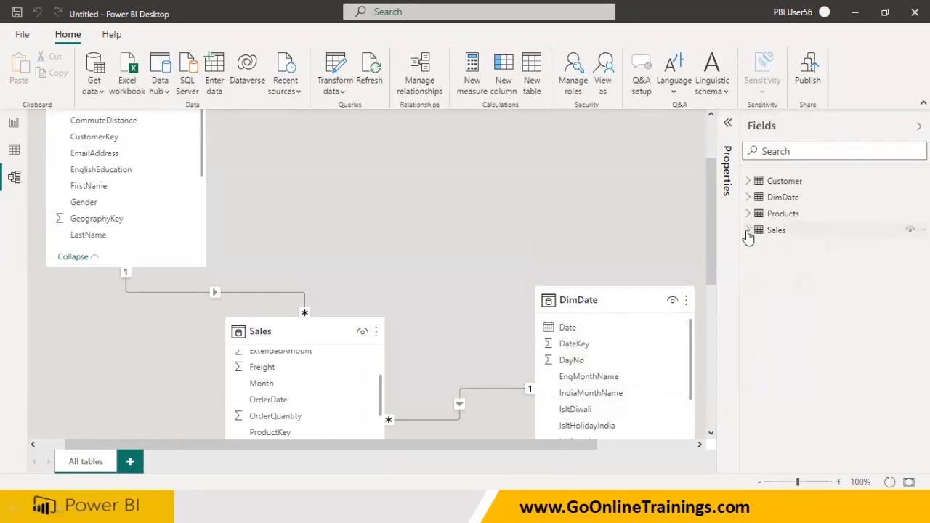